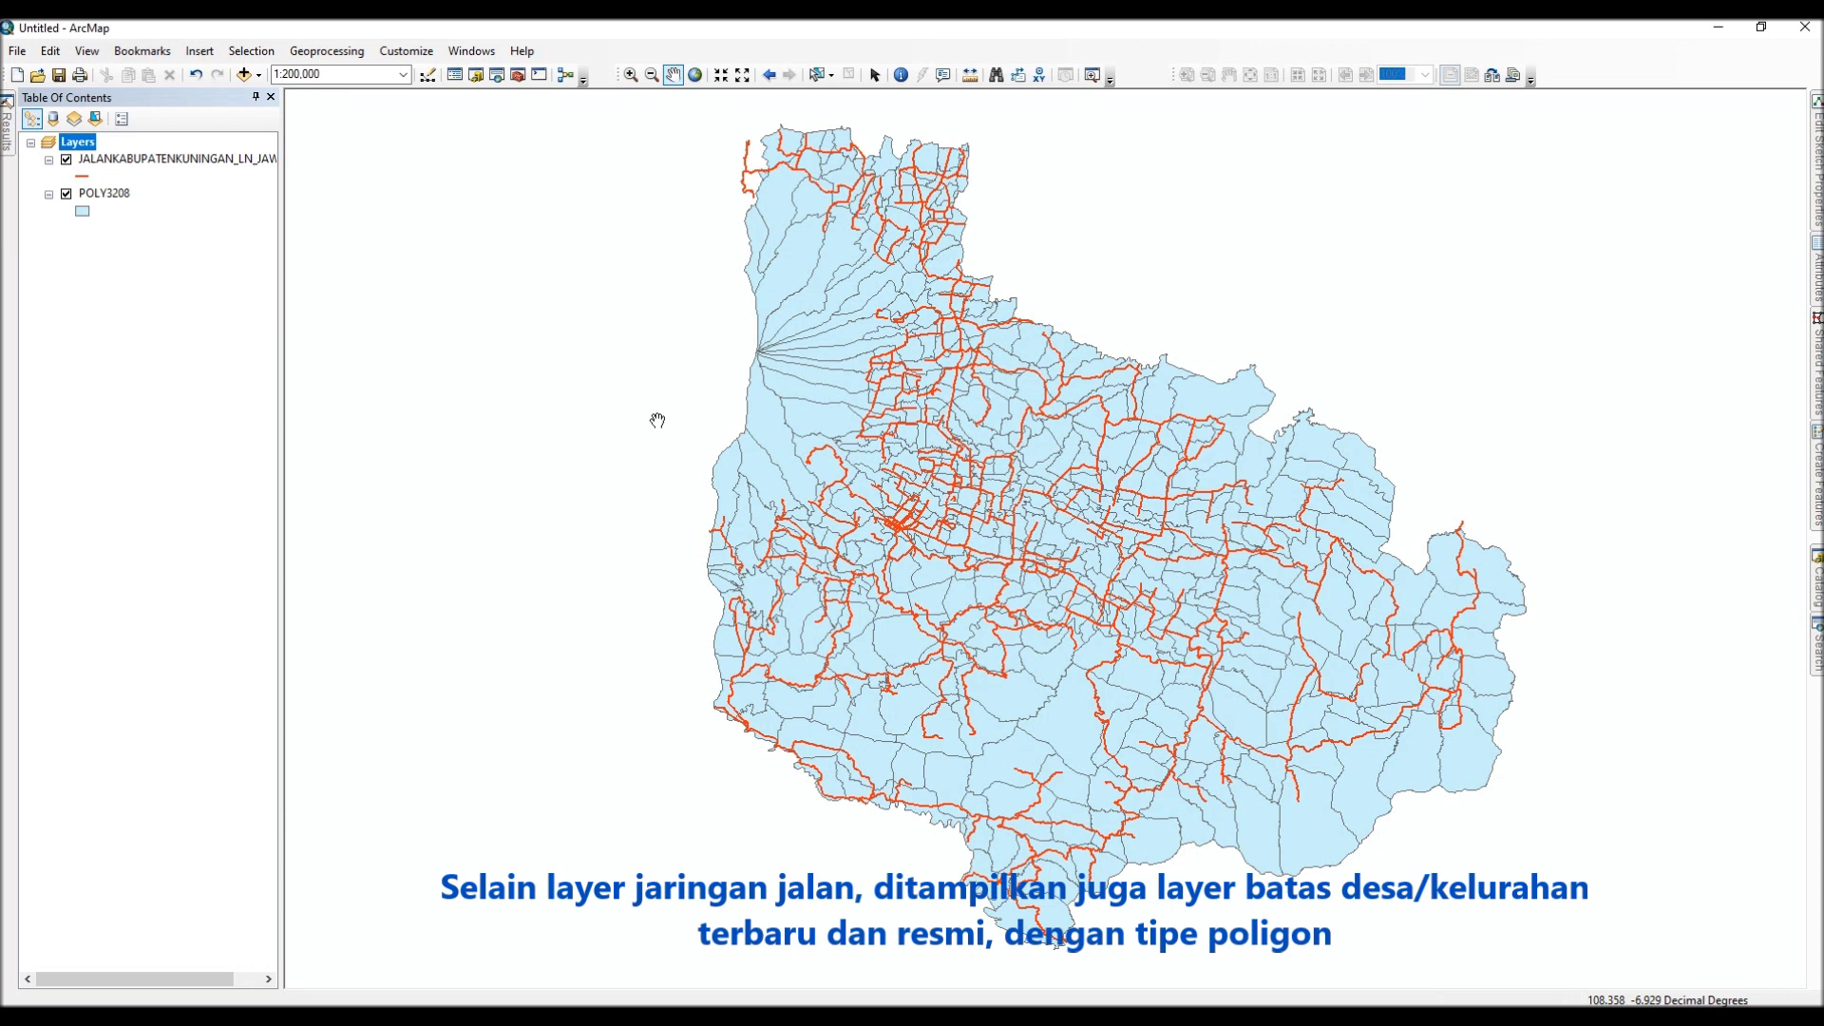
left_click(126, 197)
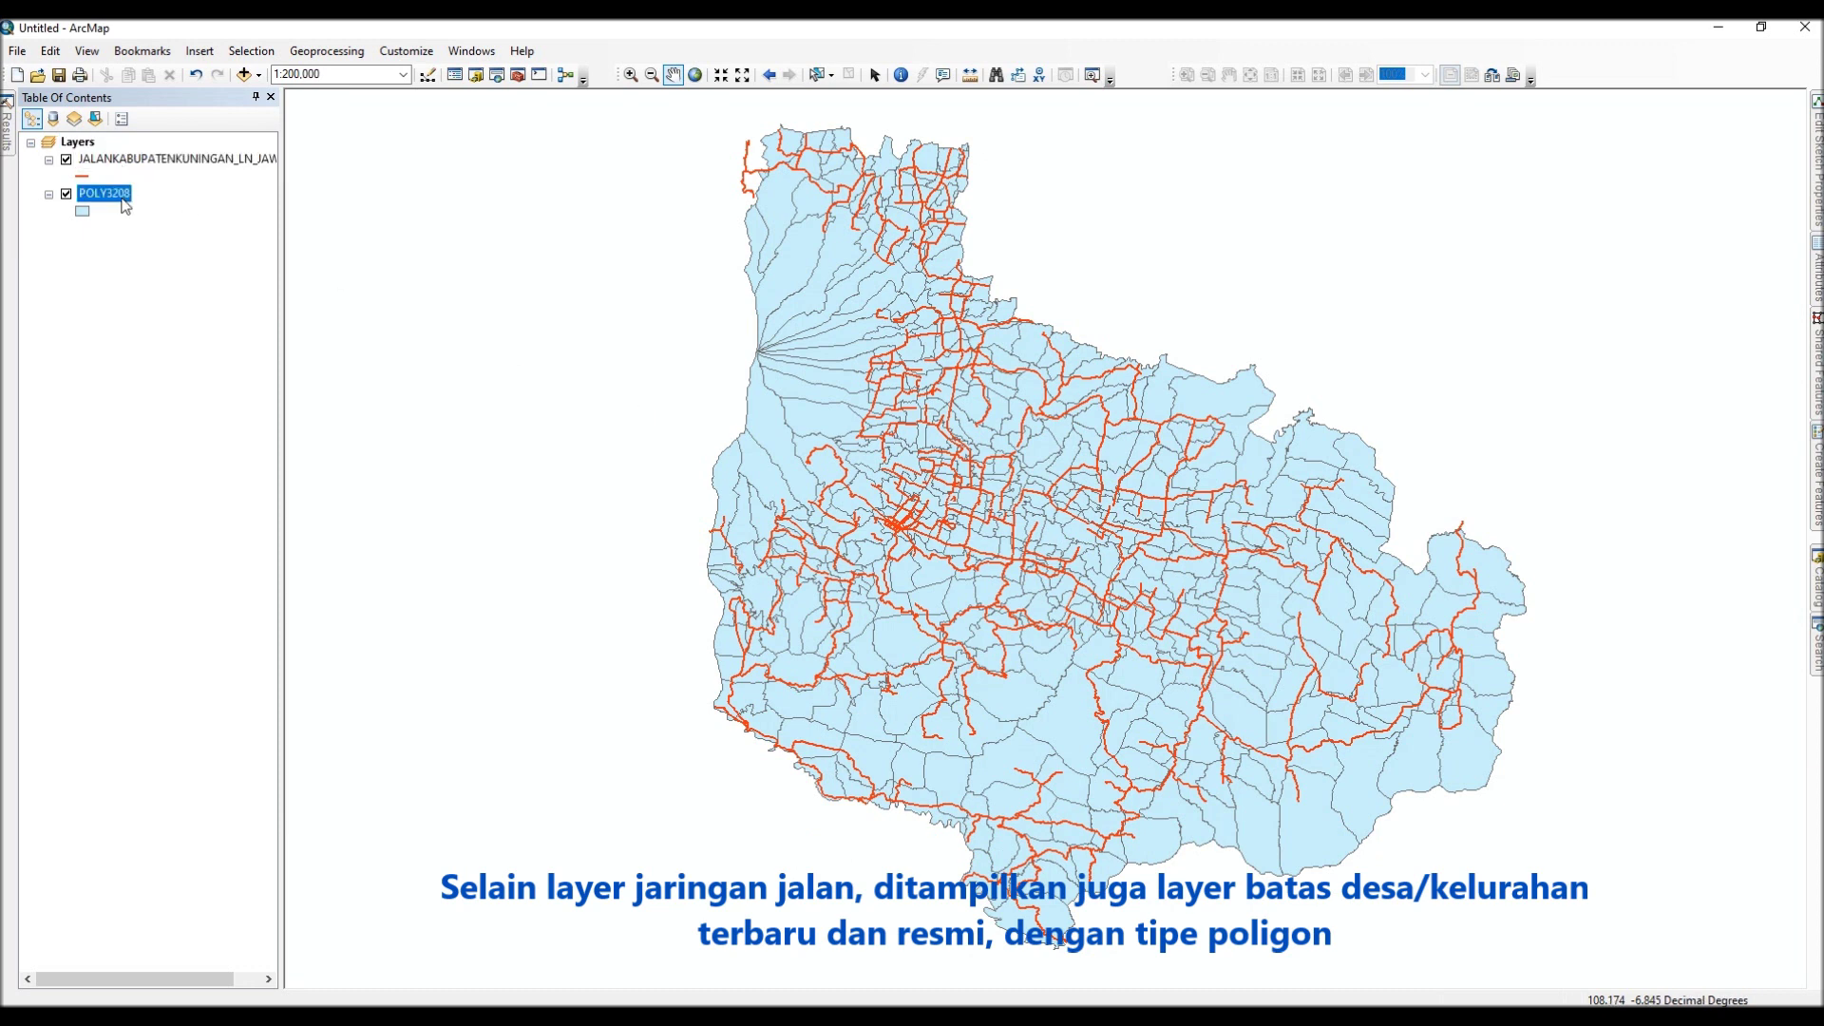
left_click(169, 158)
left_click(174, 223)
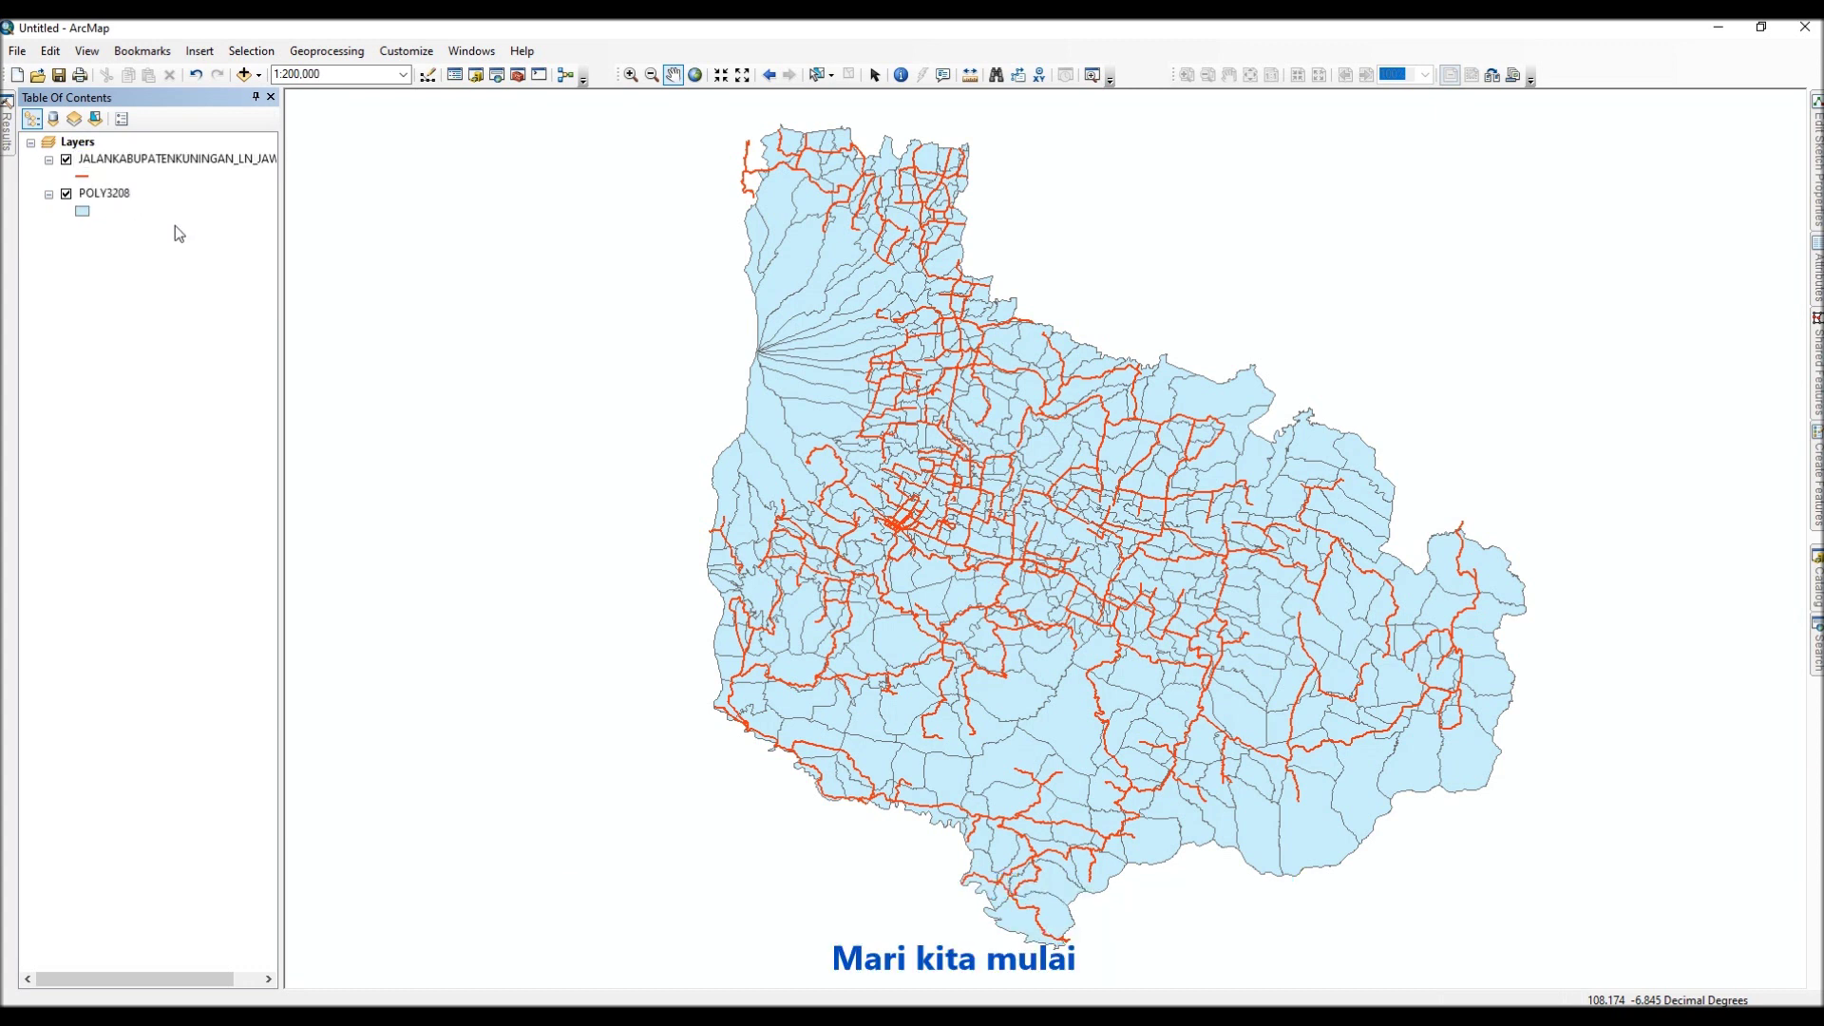
Step: Open the Spatial Join tool with JALANKABUPATENKUNINGAN_LN_JAWA_50K as target features and POLY3208 as join features
left_click(1811, 587)
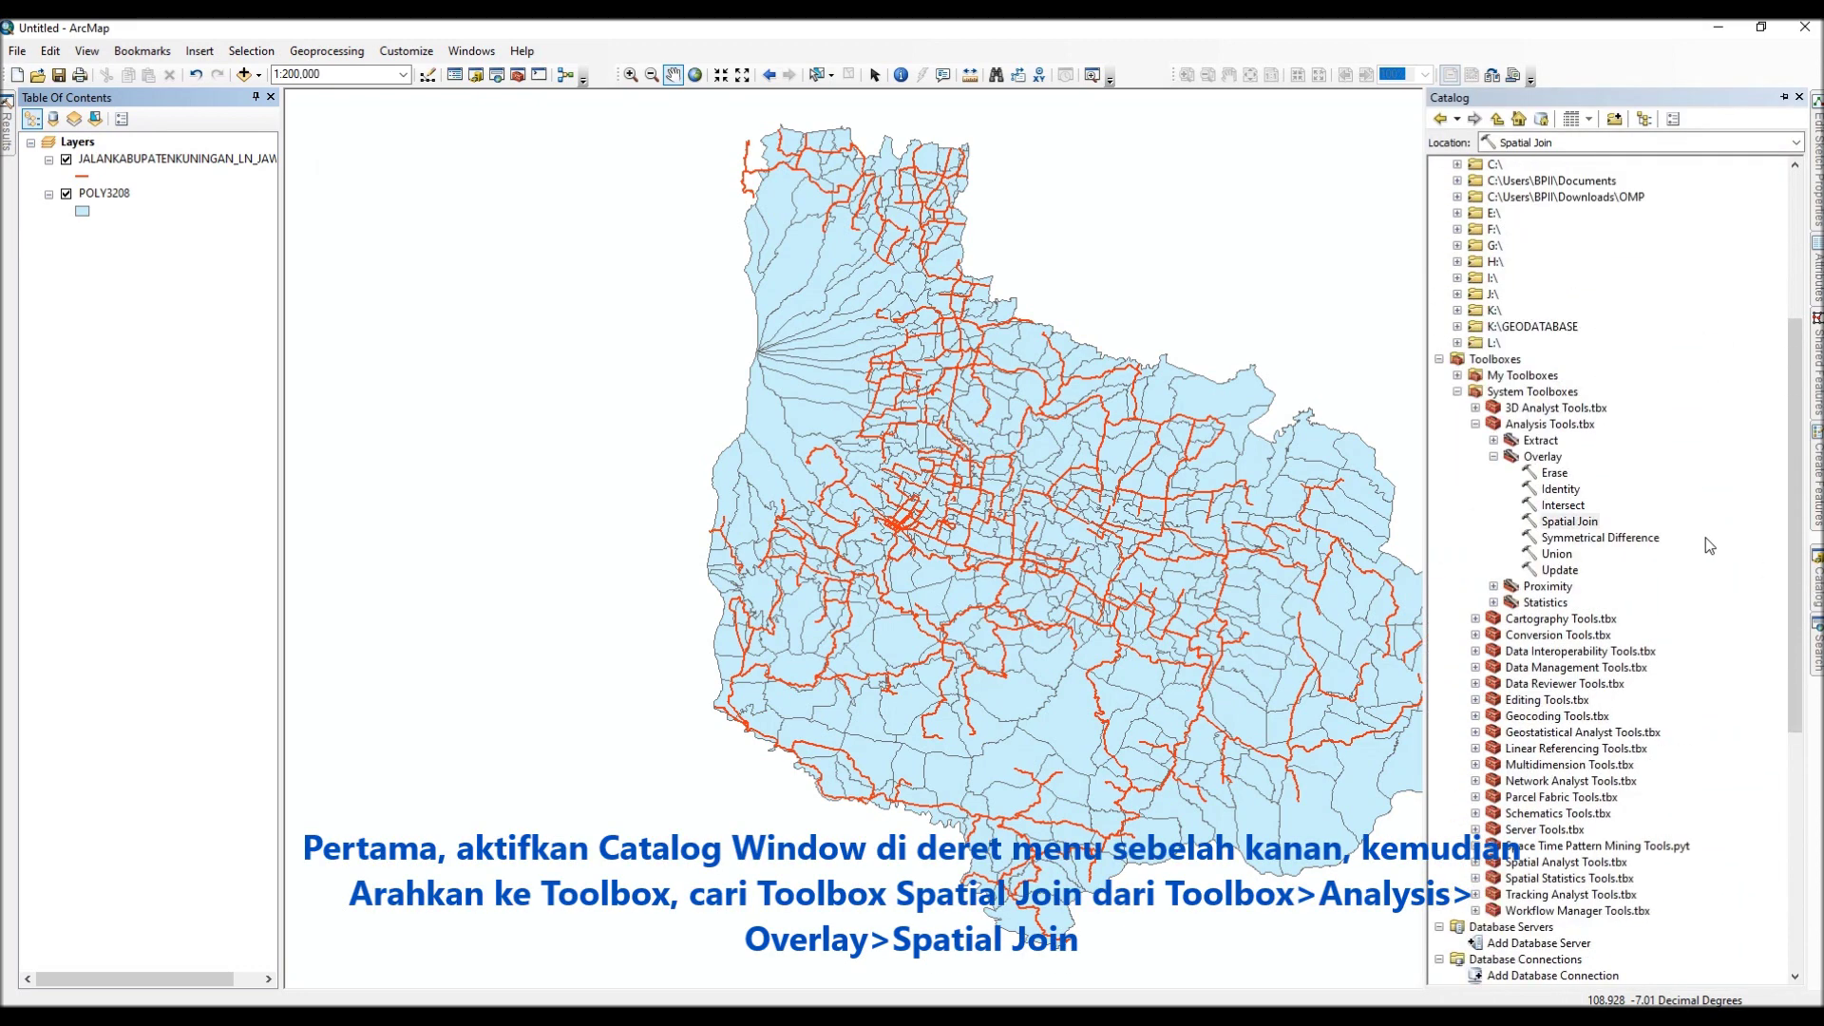
left_click(1572, 523)
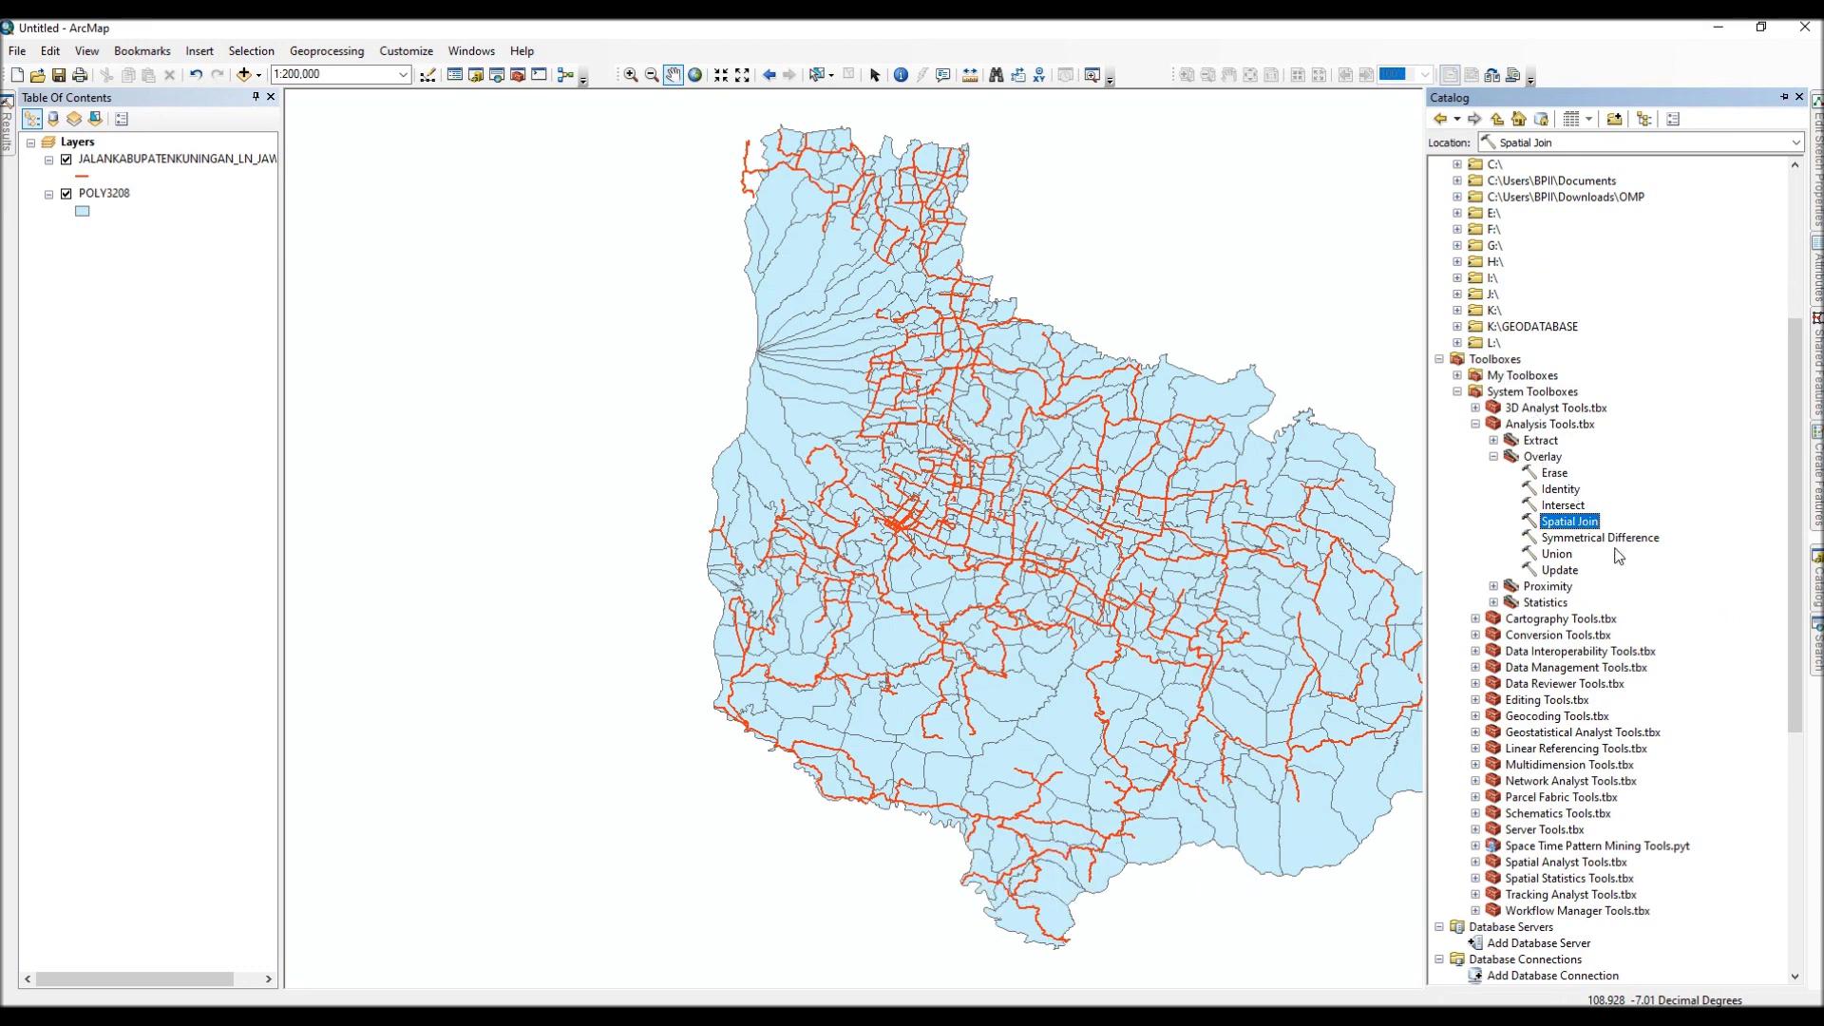
double_click(1577, 522)
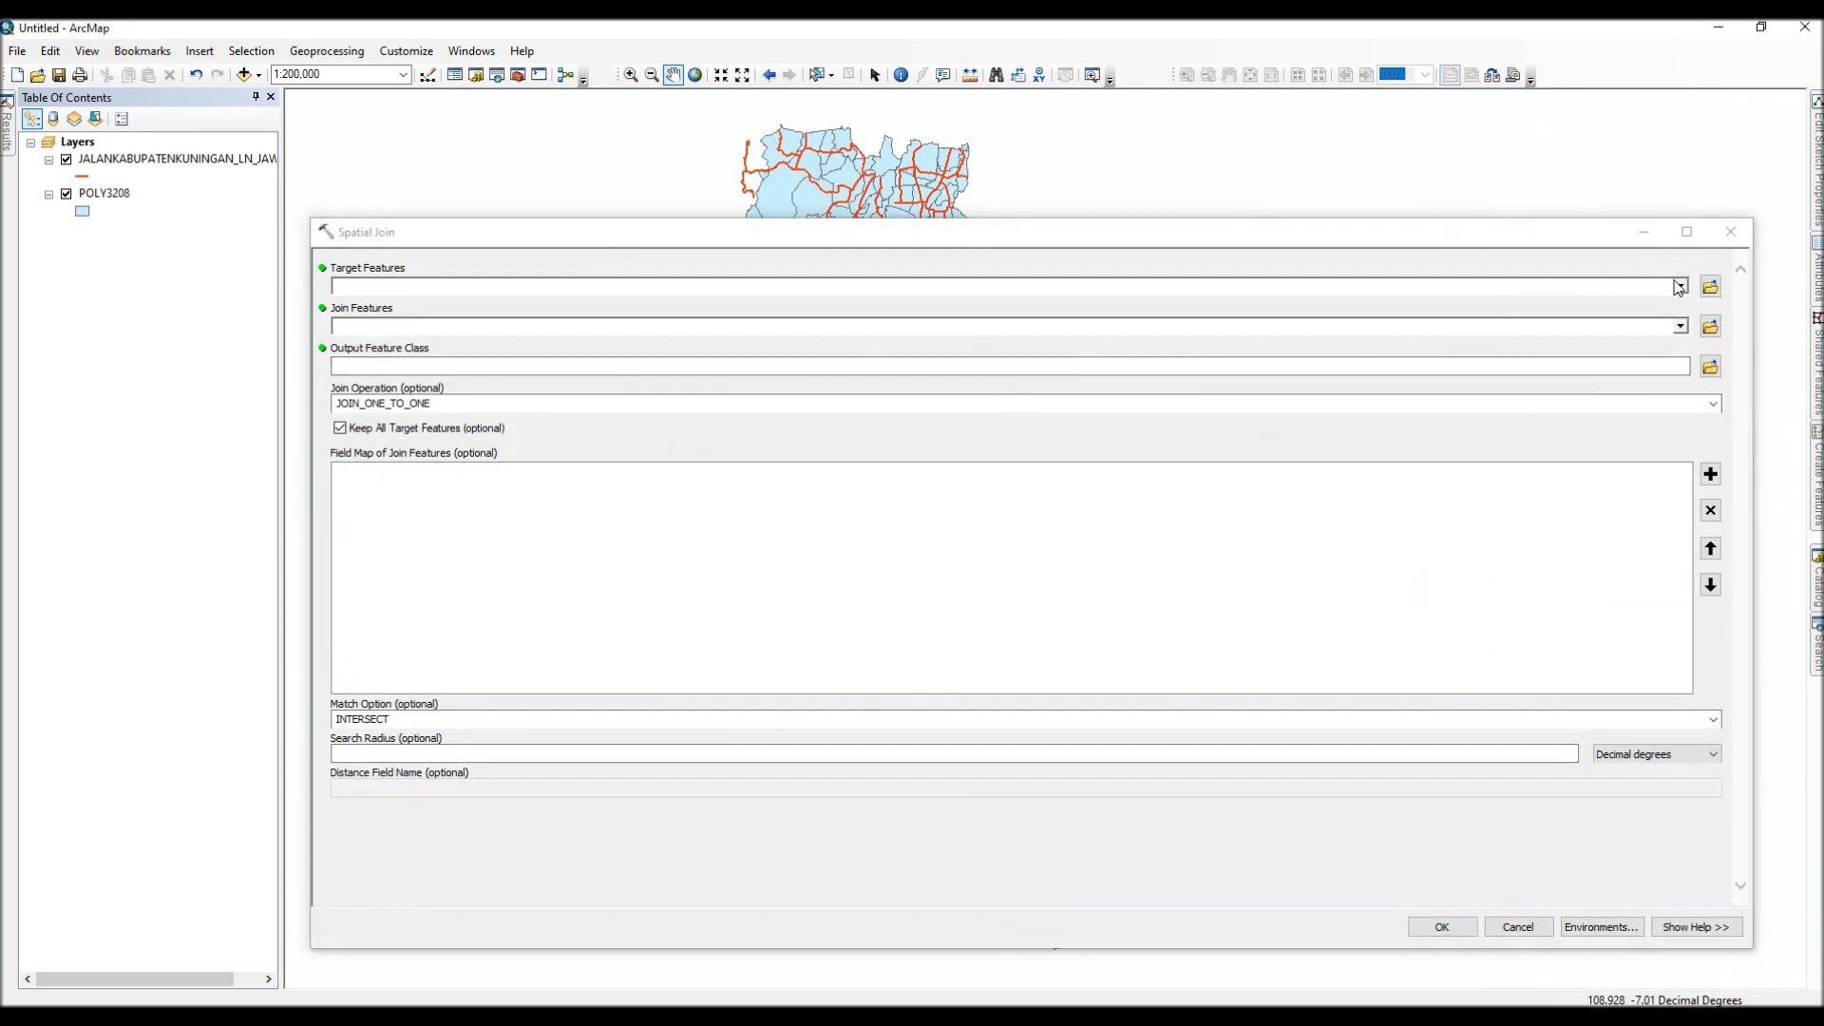
left_click_drag(201, 156, 400, 288)
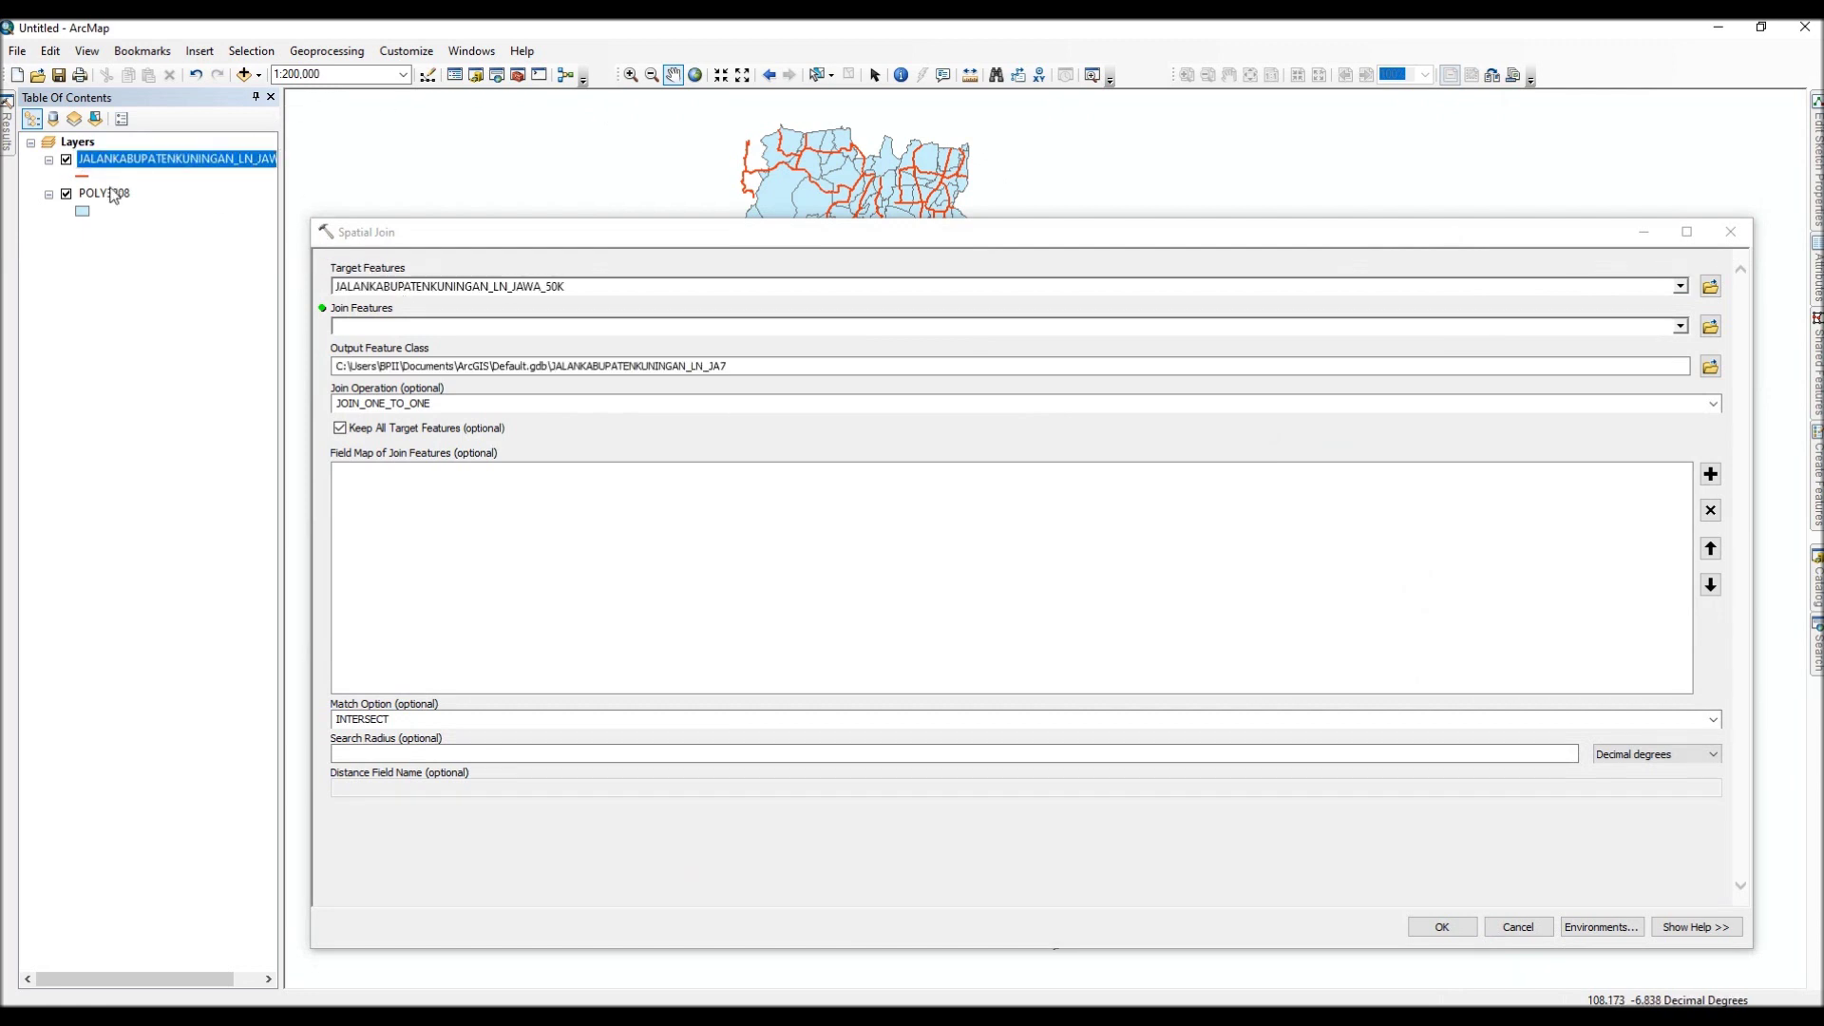
left_click_drag(112, 194, 357, 329)
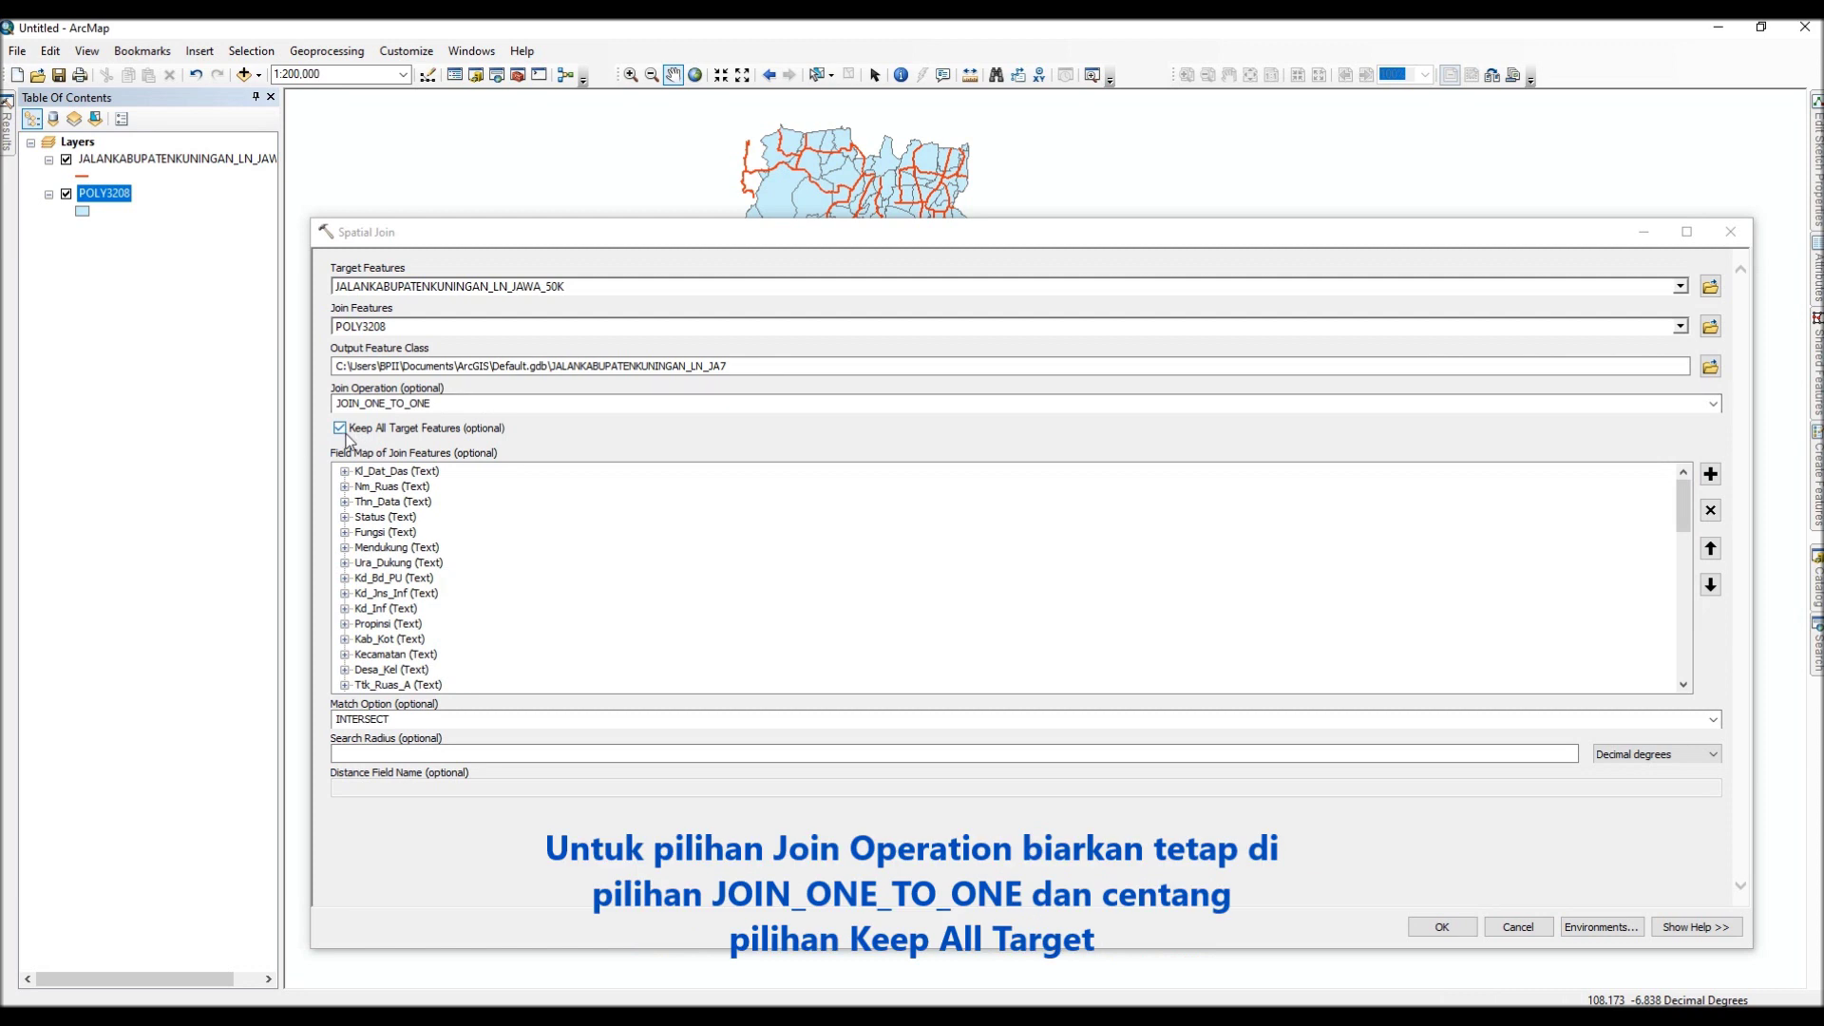
Step: In the field map of join features, set the length of the DESA output field to 500
scroll(825, 581, "down", 1)
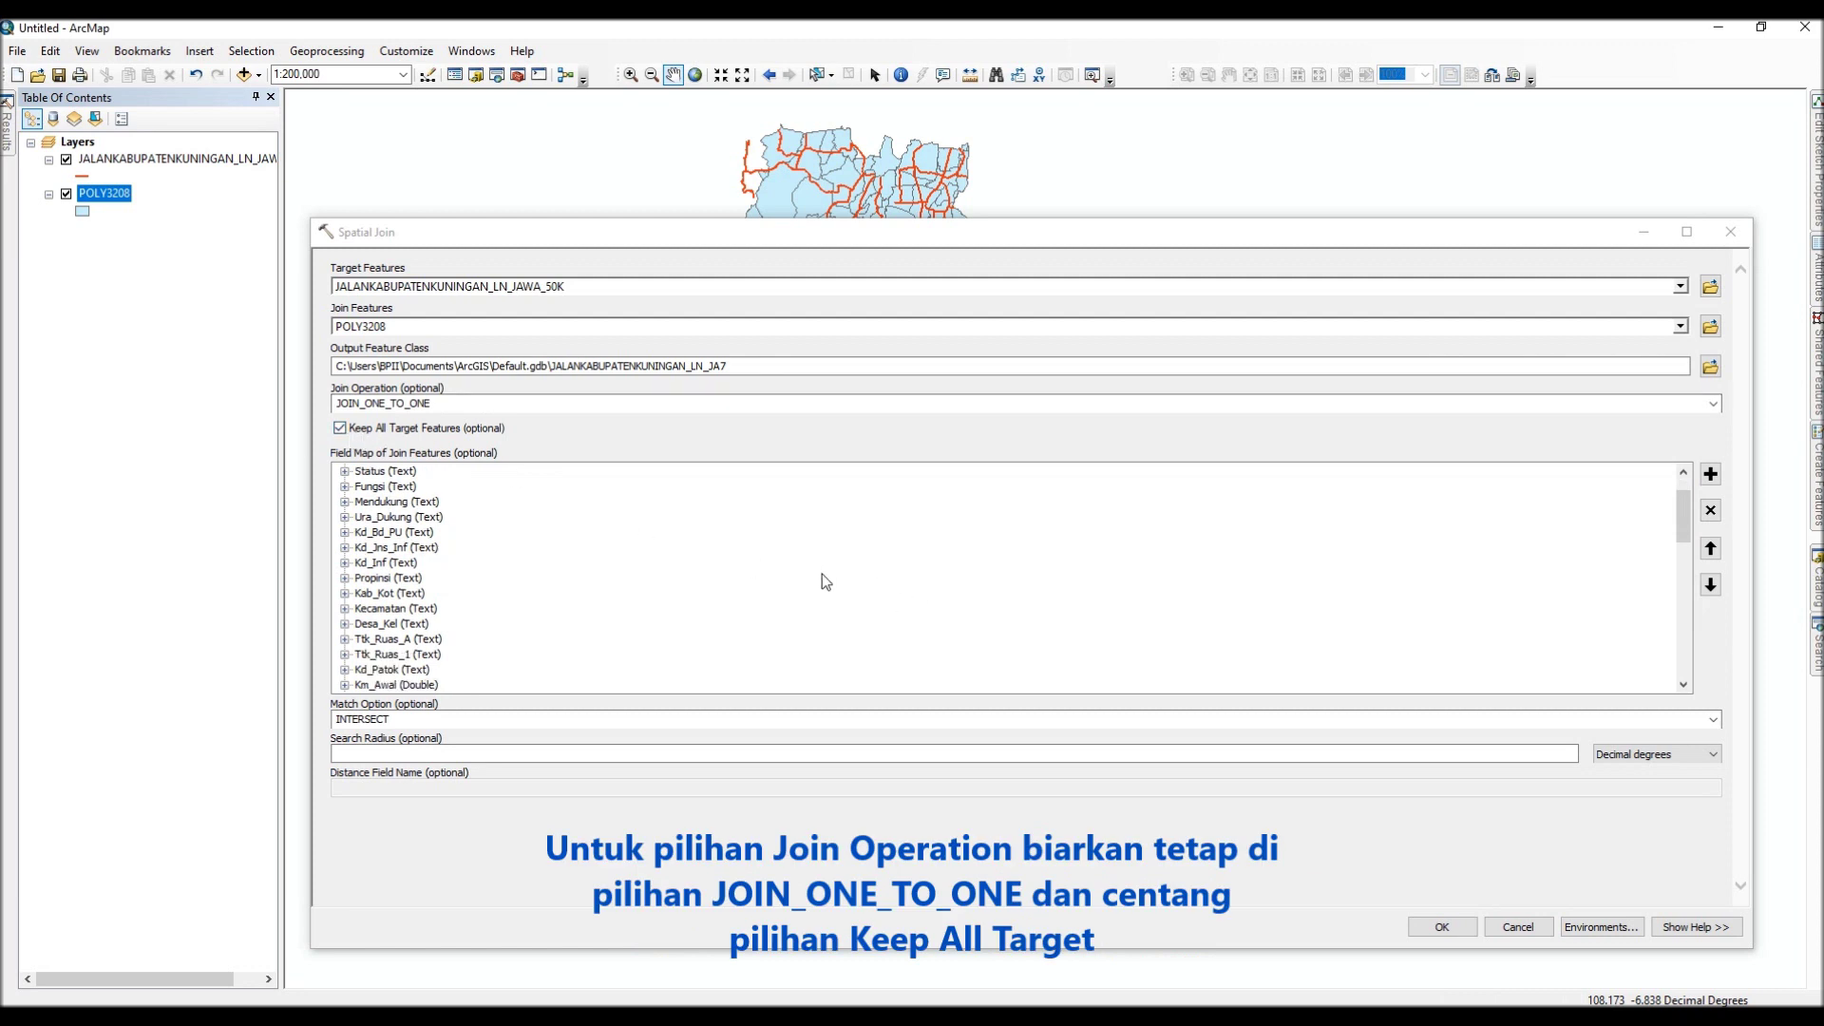
scroll(824, 576, "down", 10)
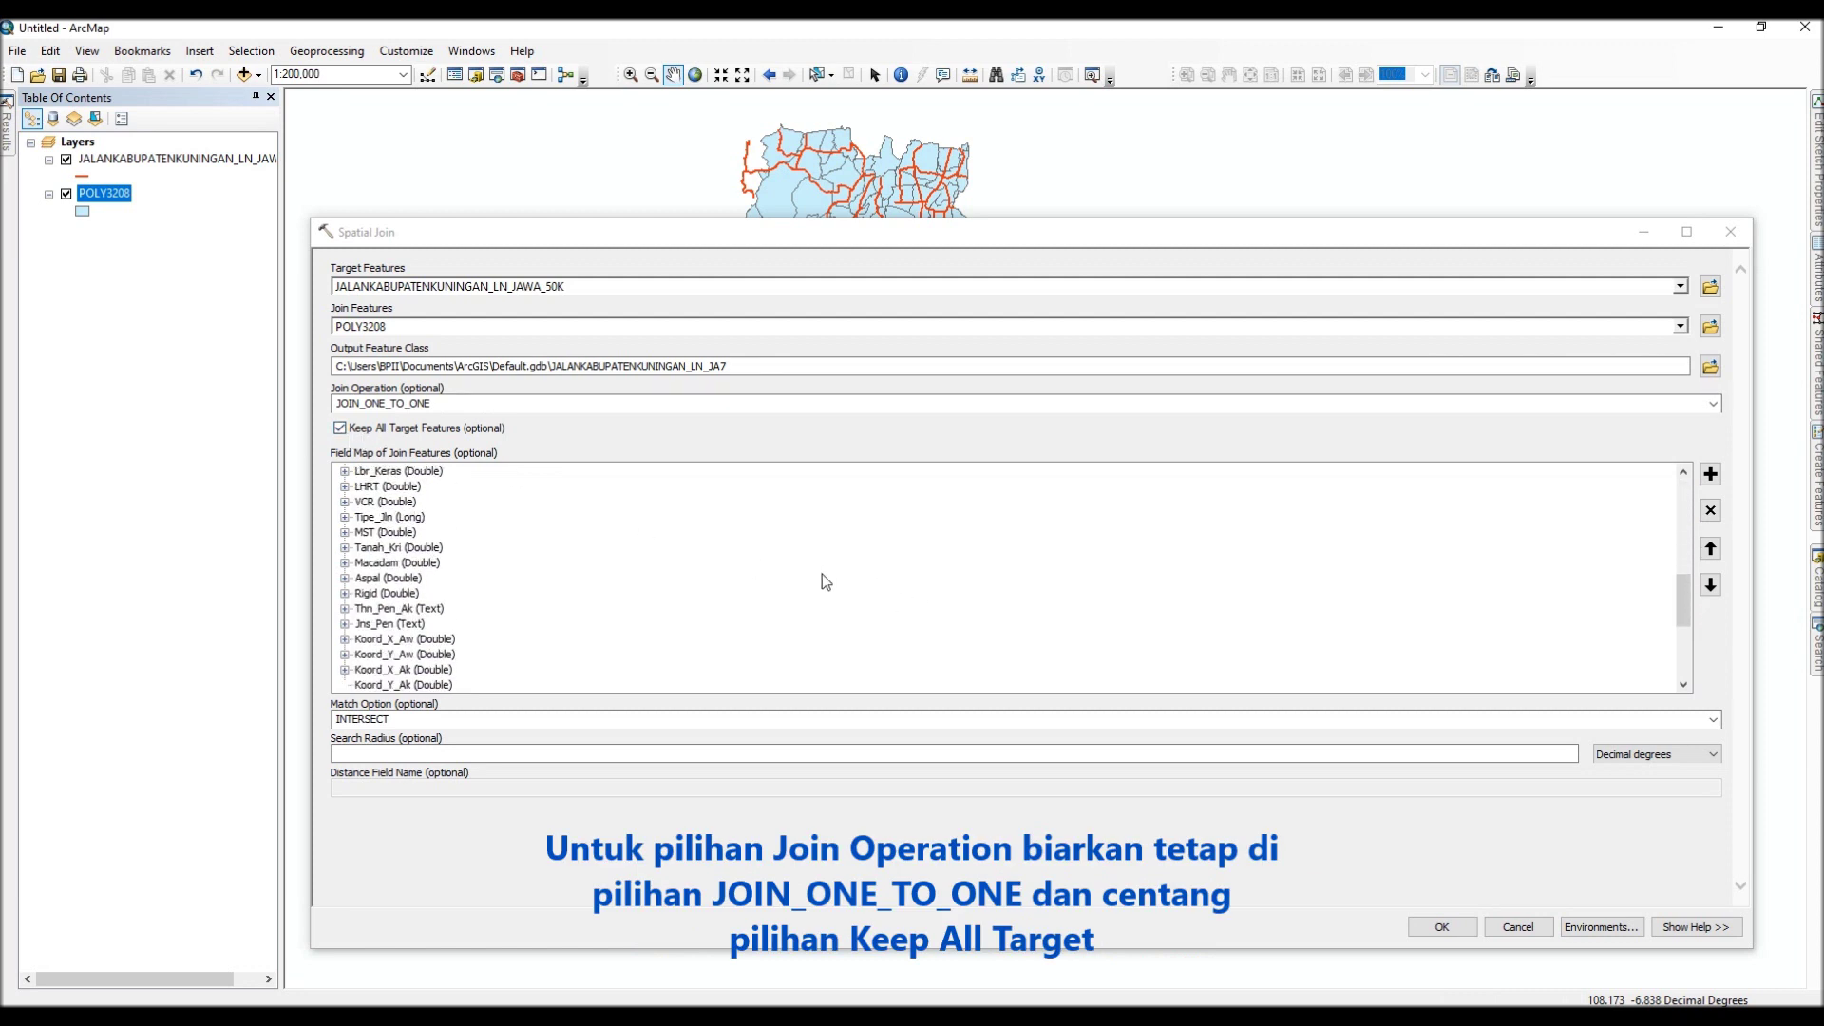
scroll(846, 570, "down", 2)
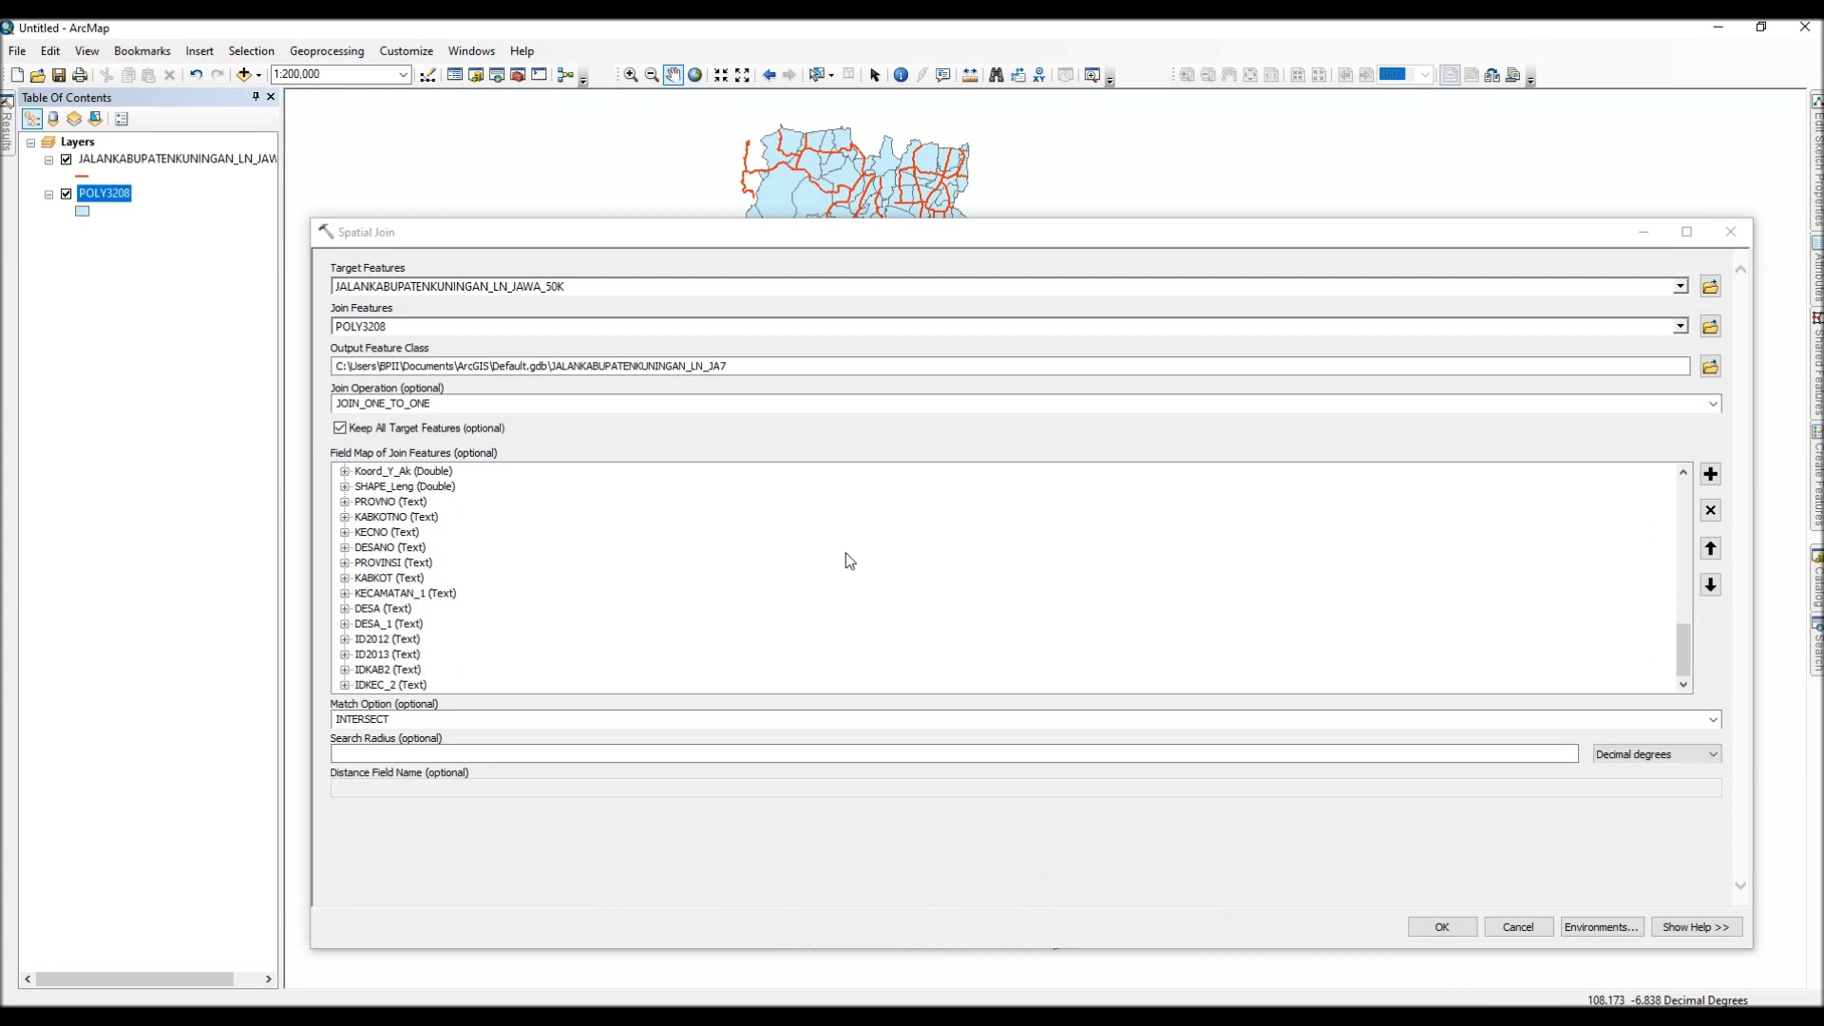
left_click(380, 611)
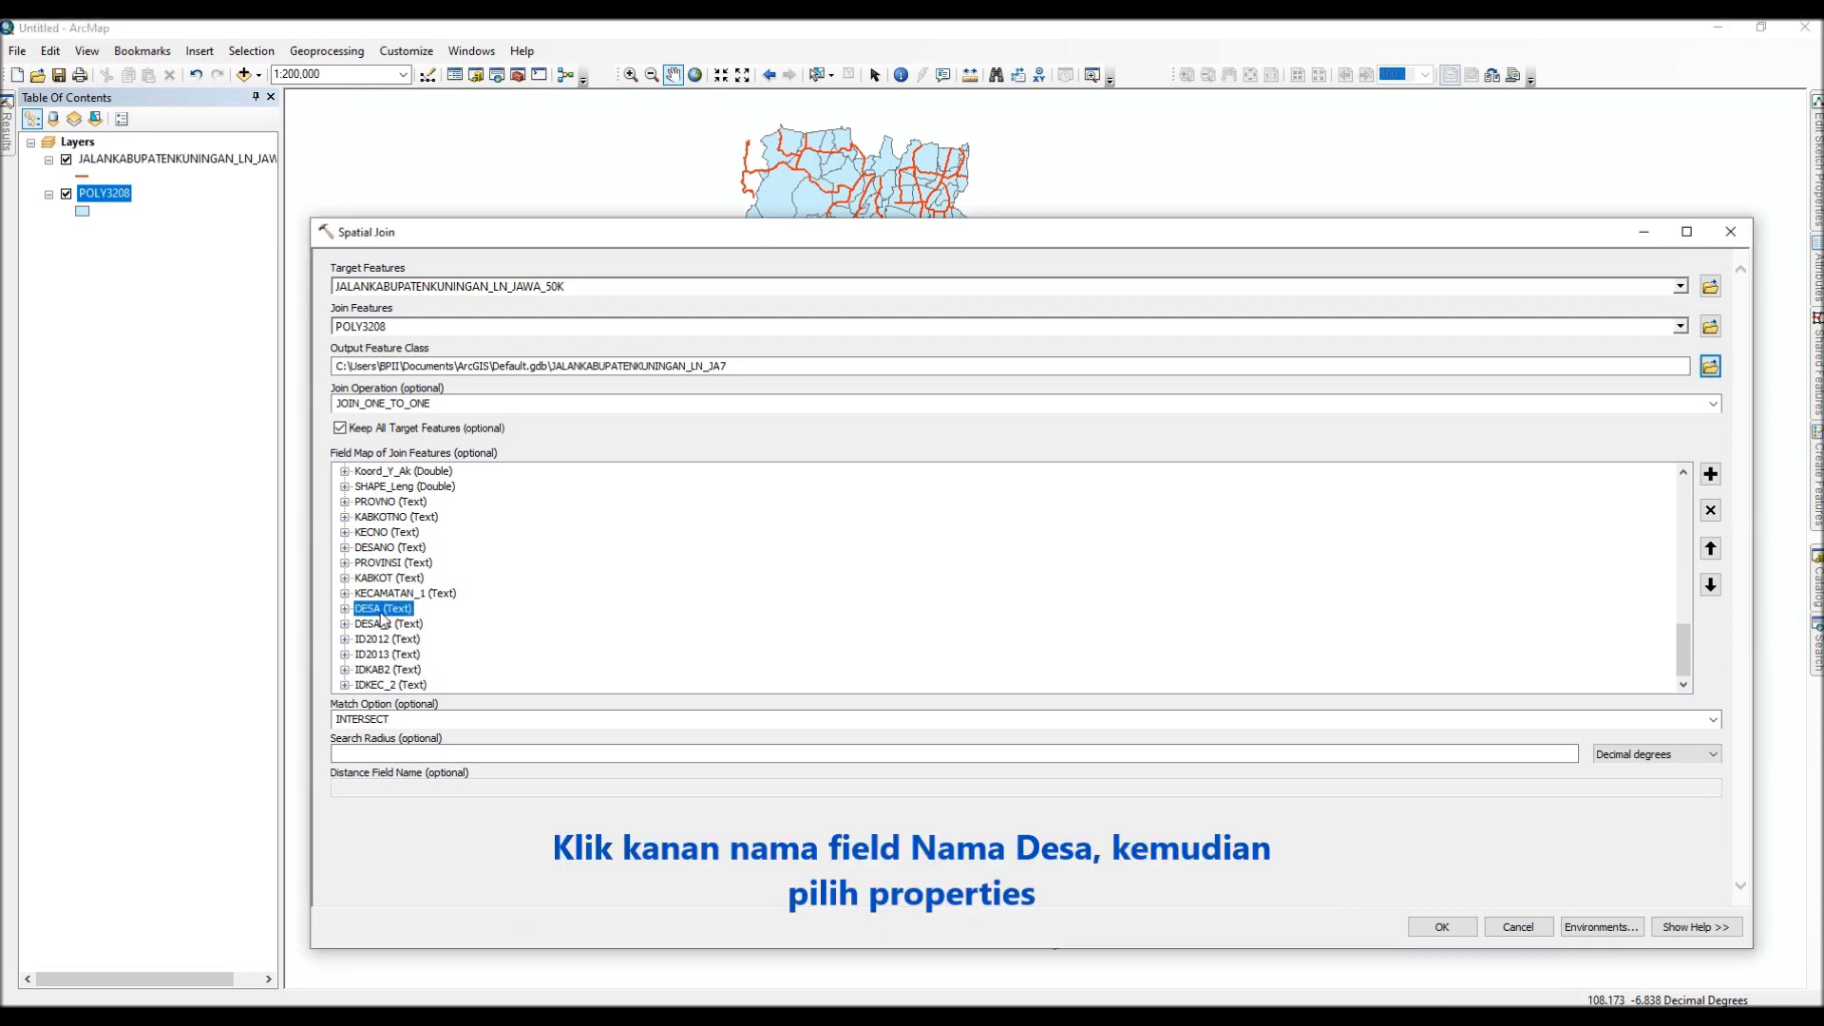
right_click(392, 617)
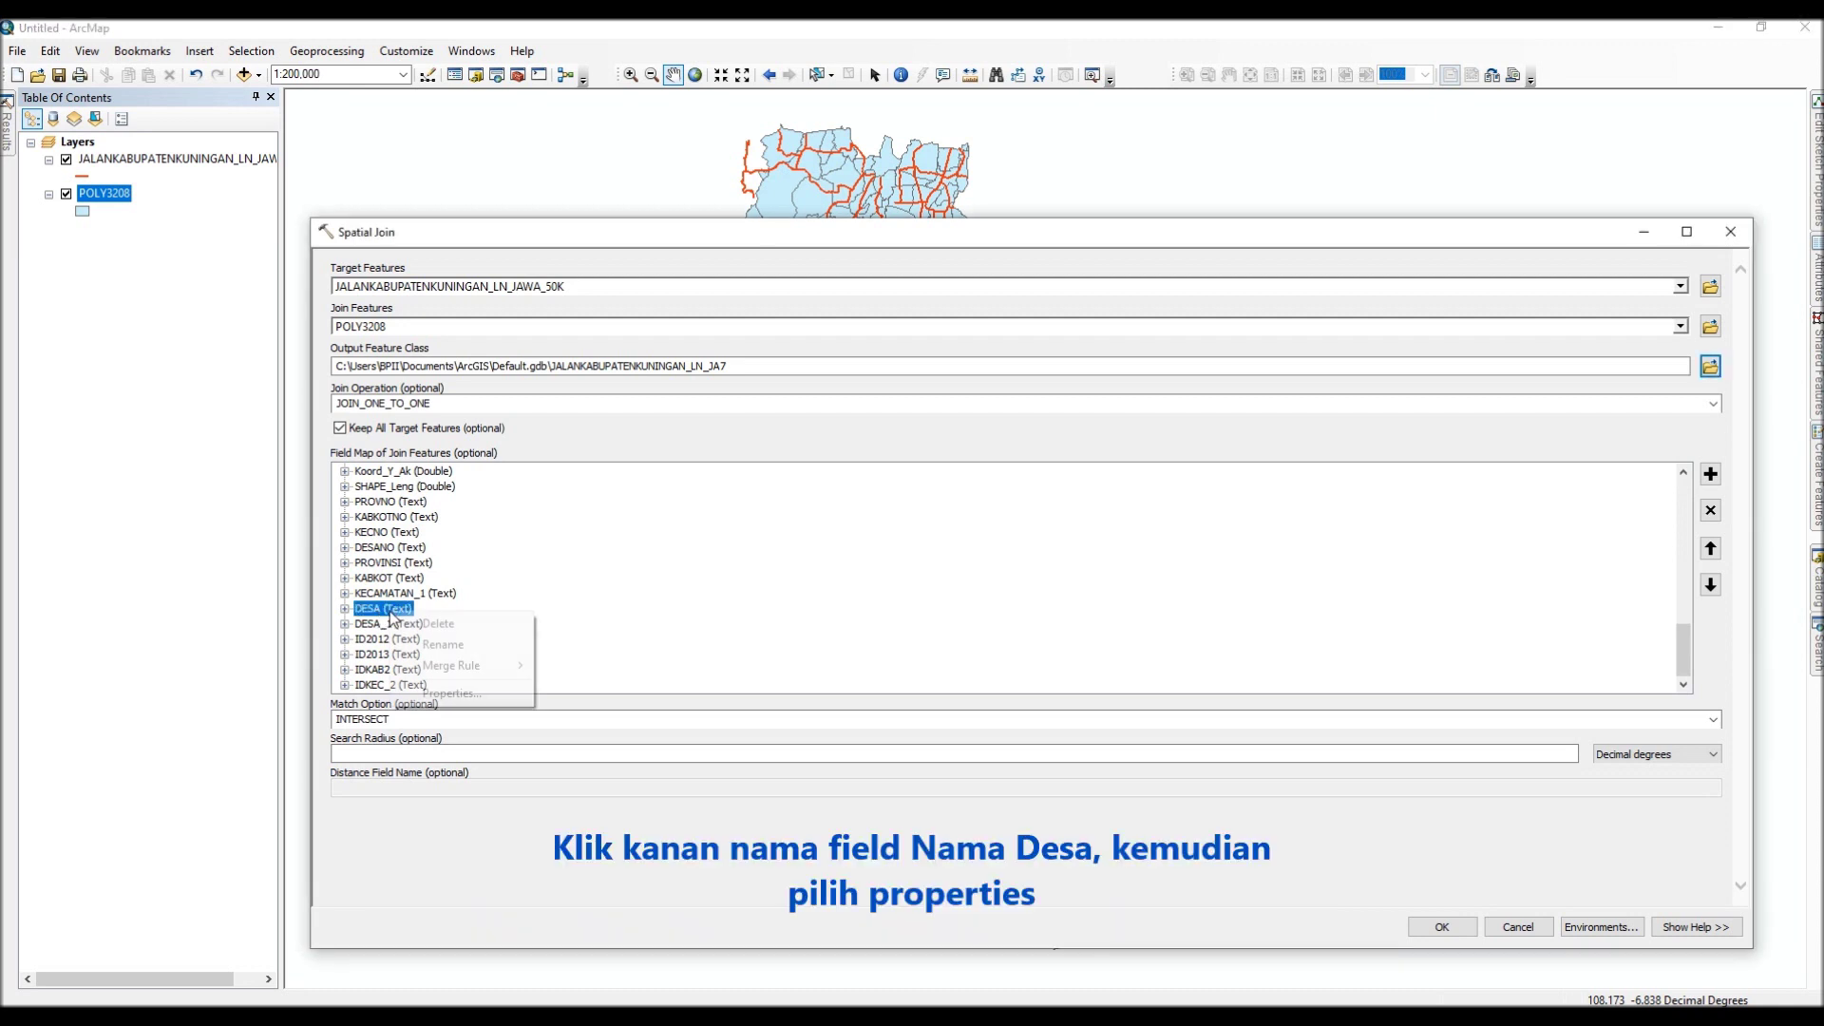
left_click(454, 694)
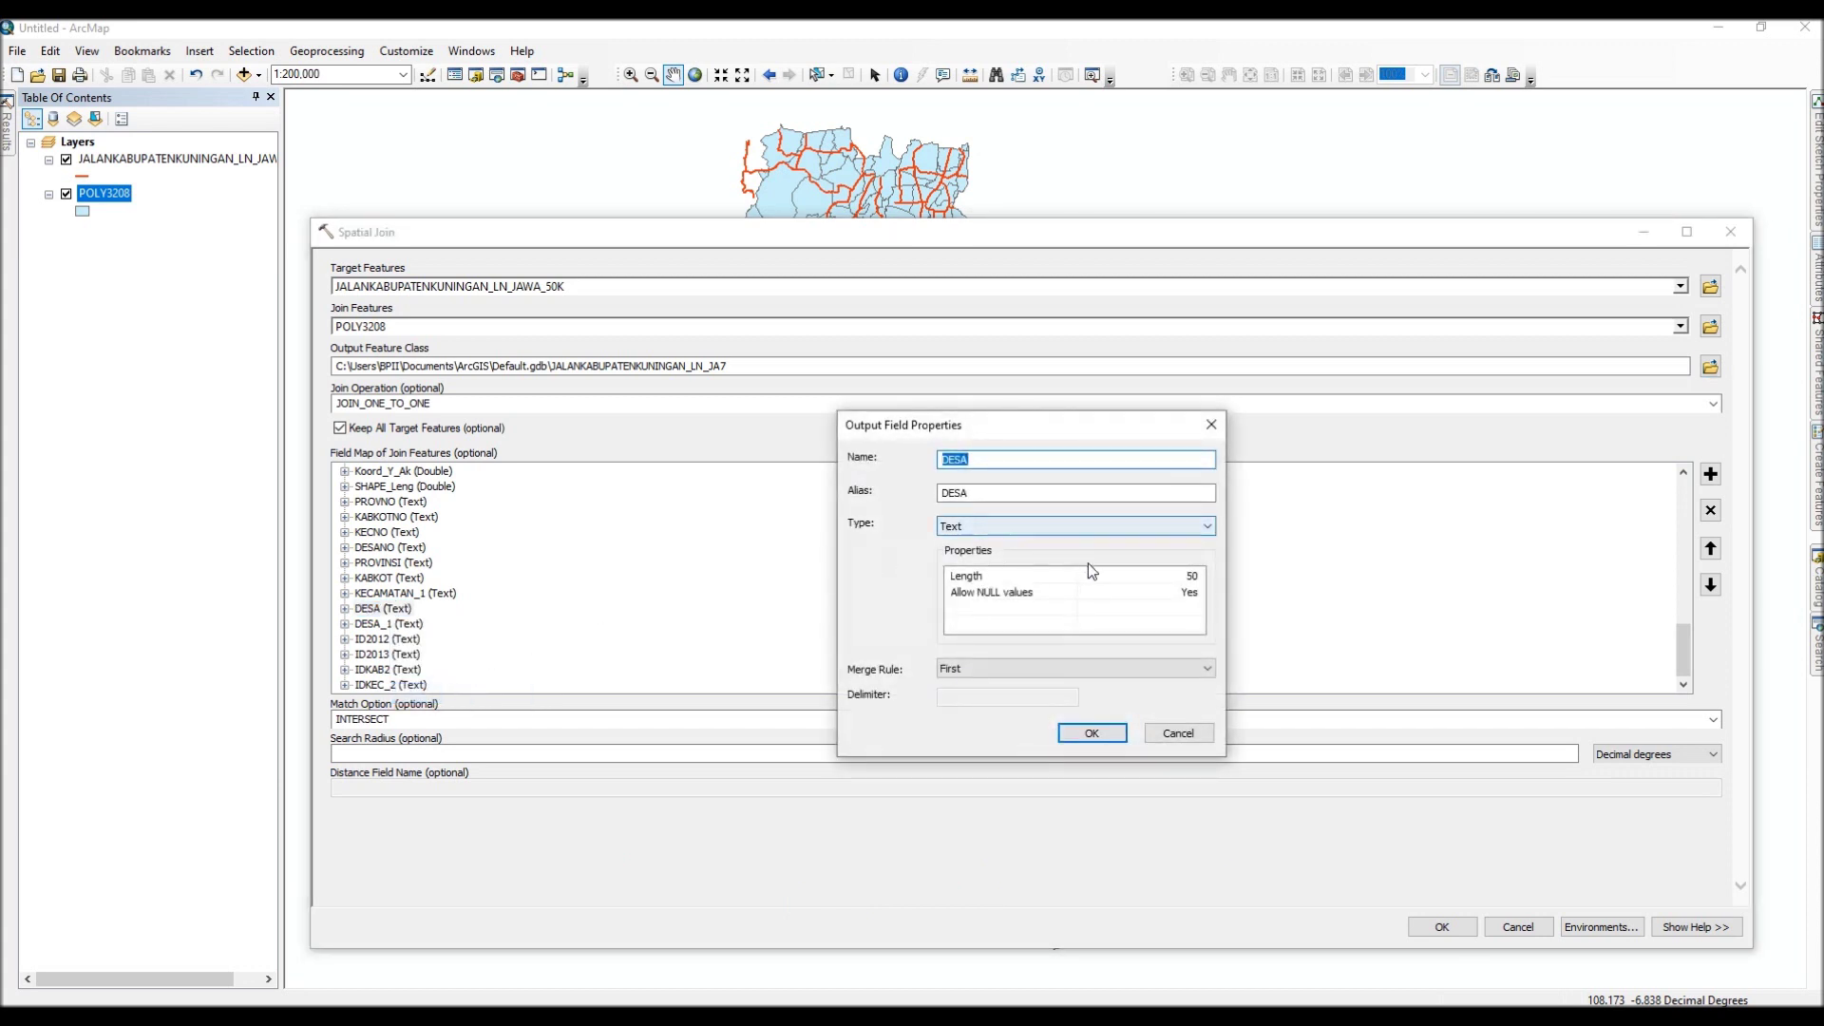
left_click(1176, 578)
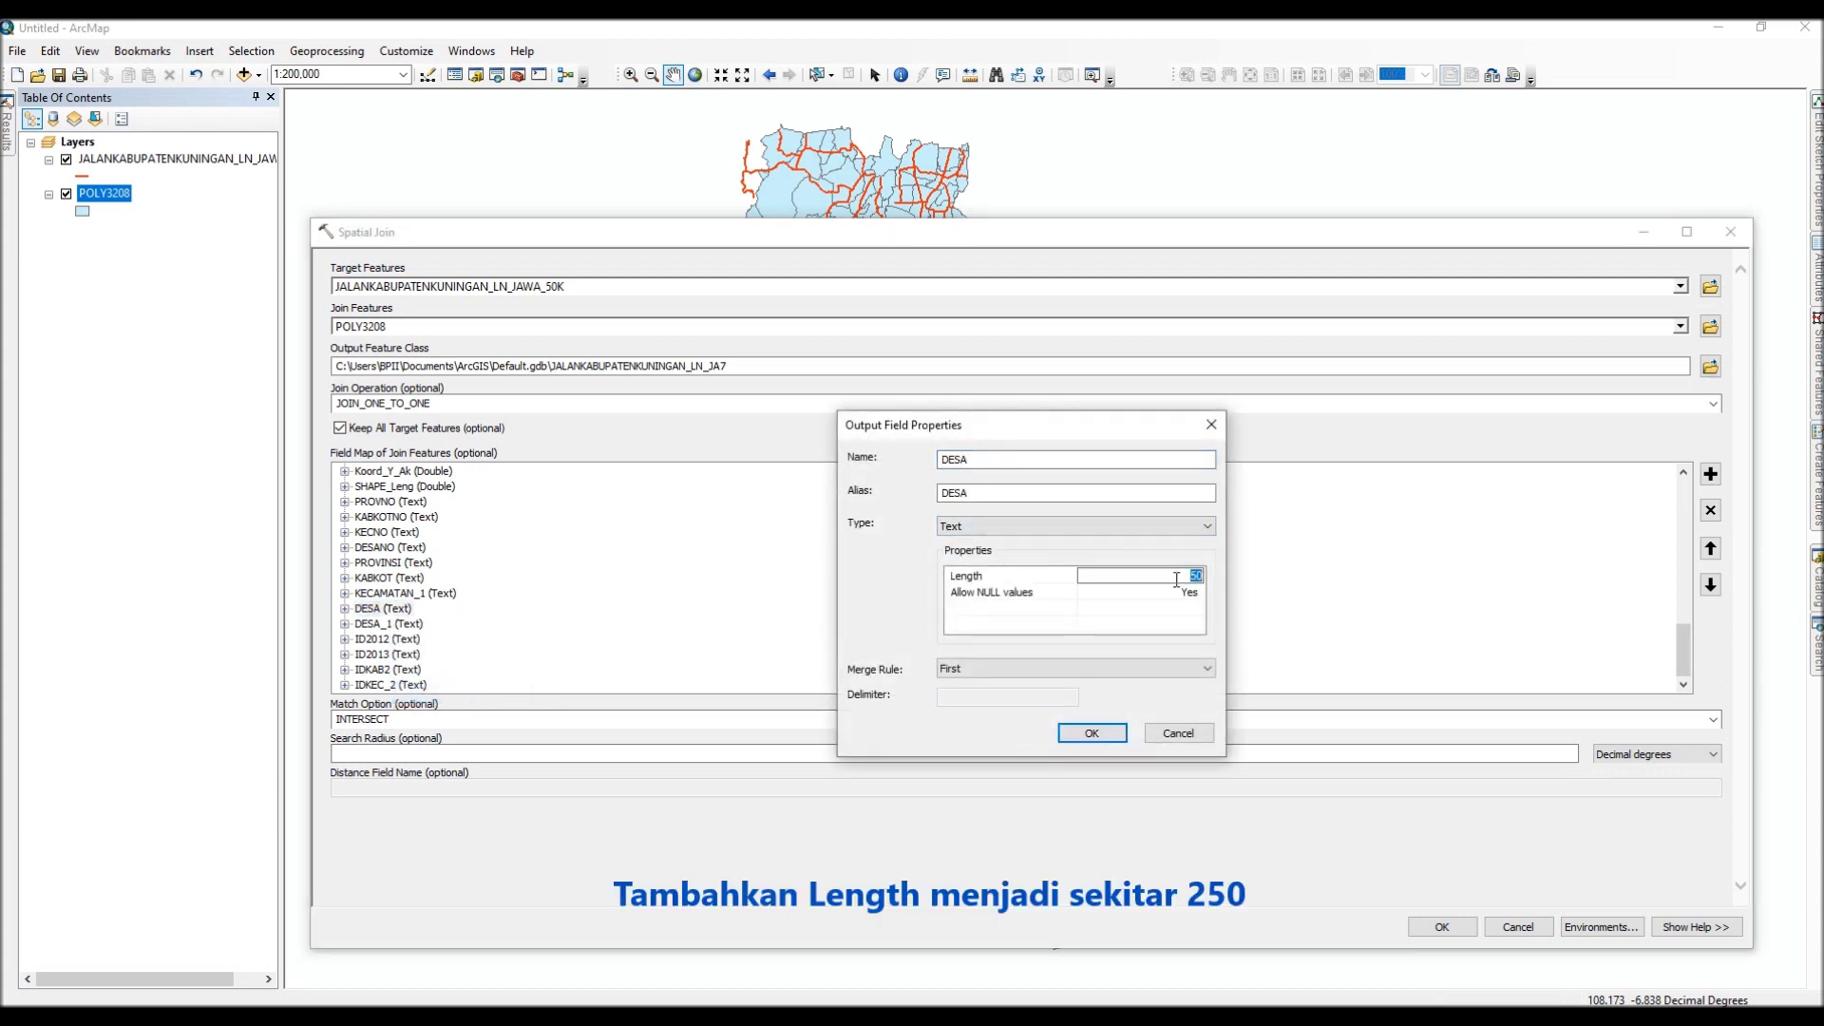
left_click_drag(1176, 576, 1211, 581)
type("5")
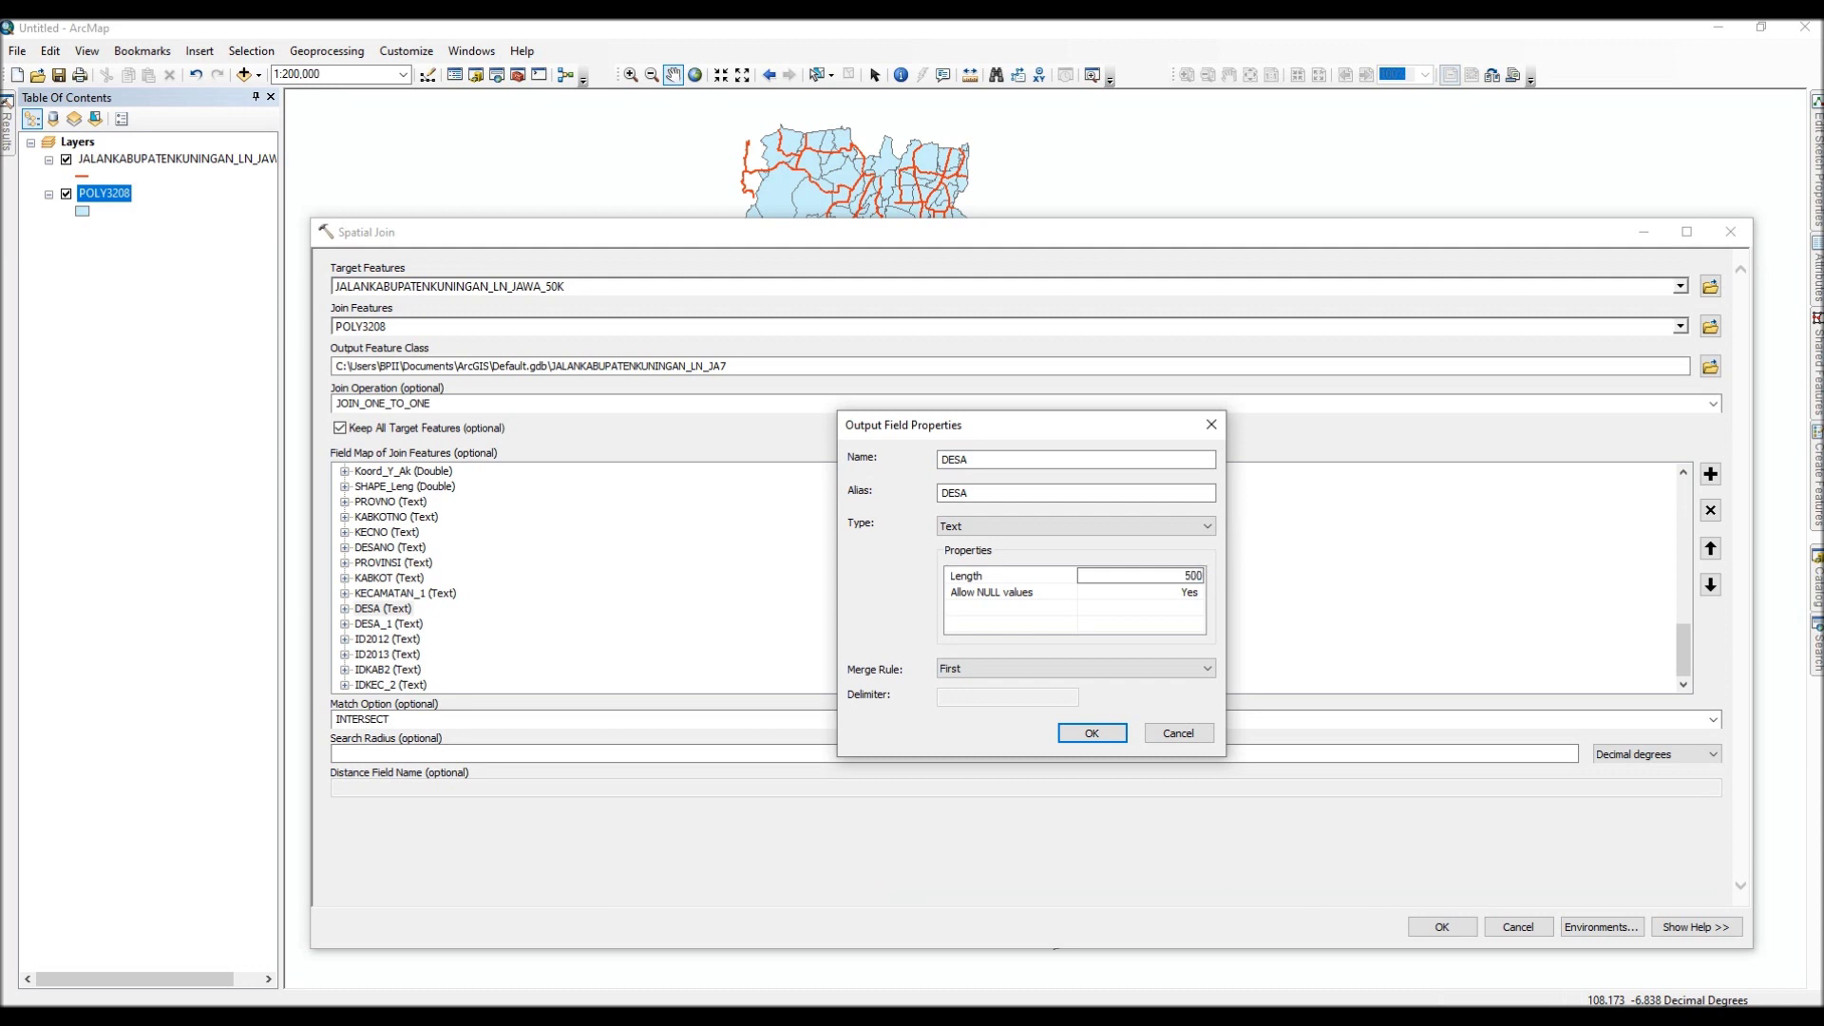
left_click(1168, 596)
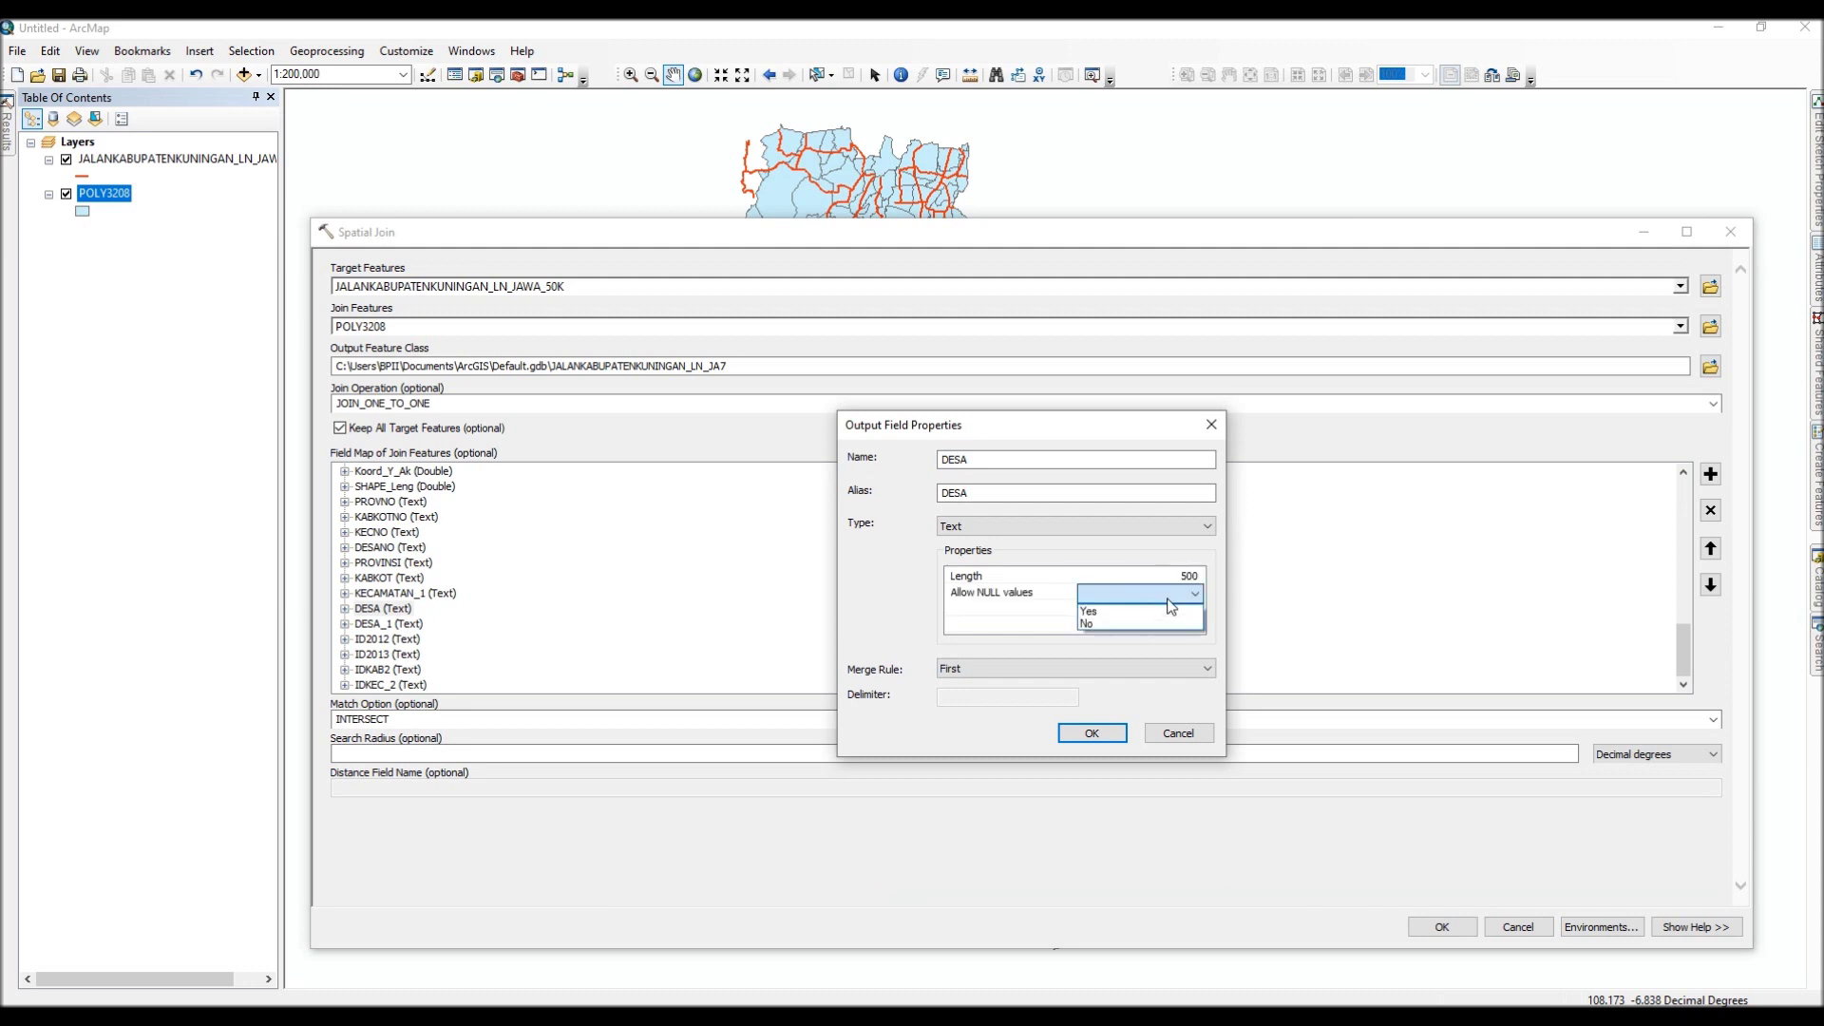
Step: Set the DESA output field's merge rule to Join with a comma and space as delimiter
left_click(1064, 667)
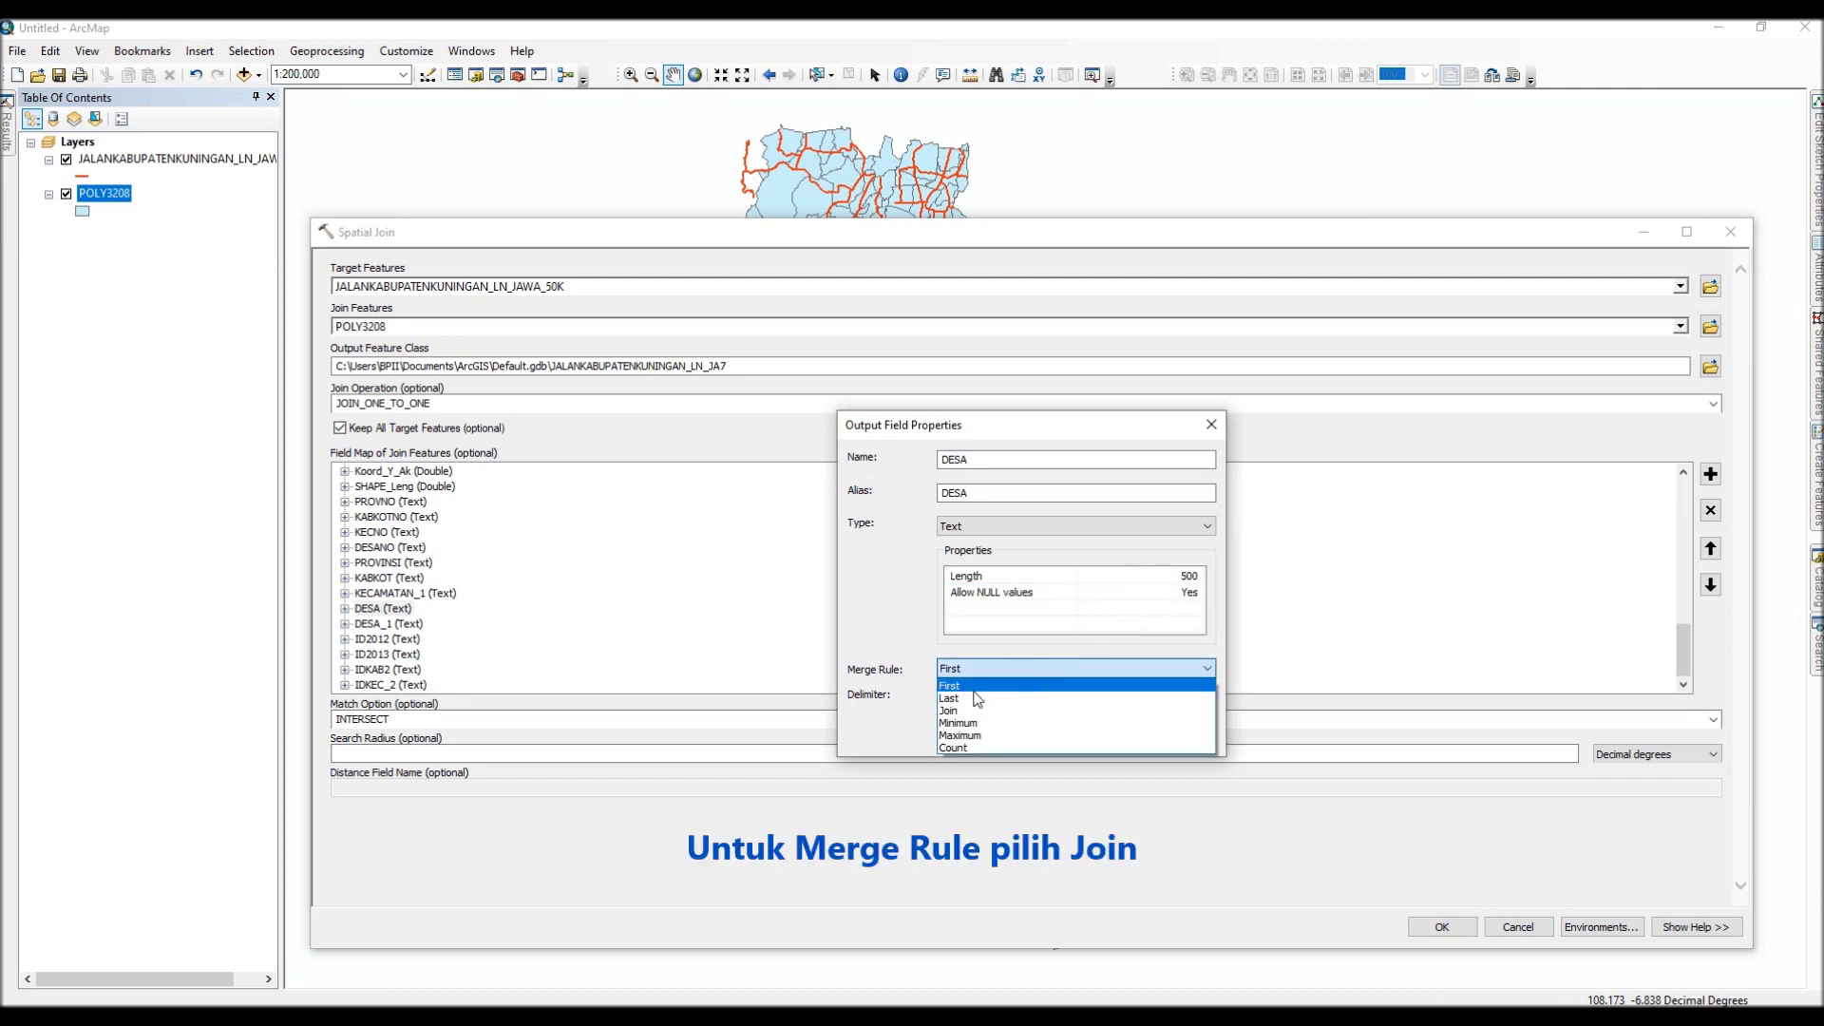
left_click(960, 718)
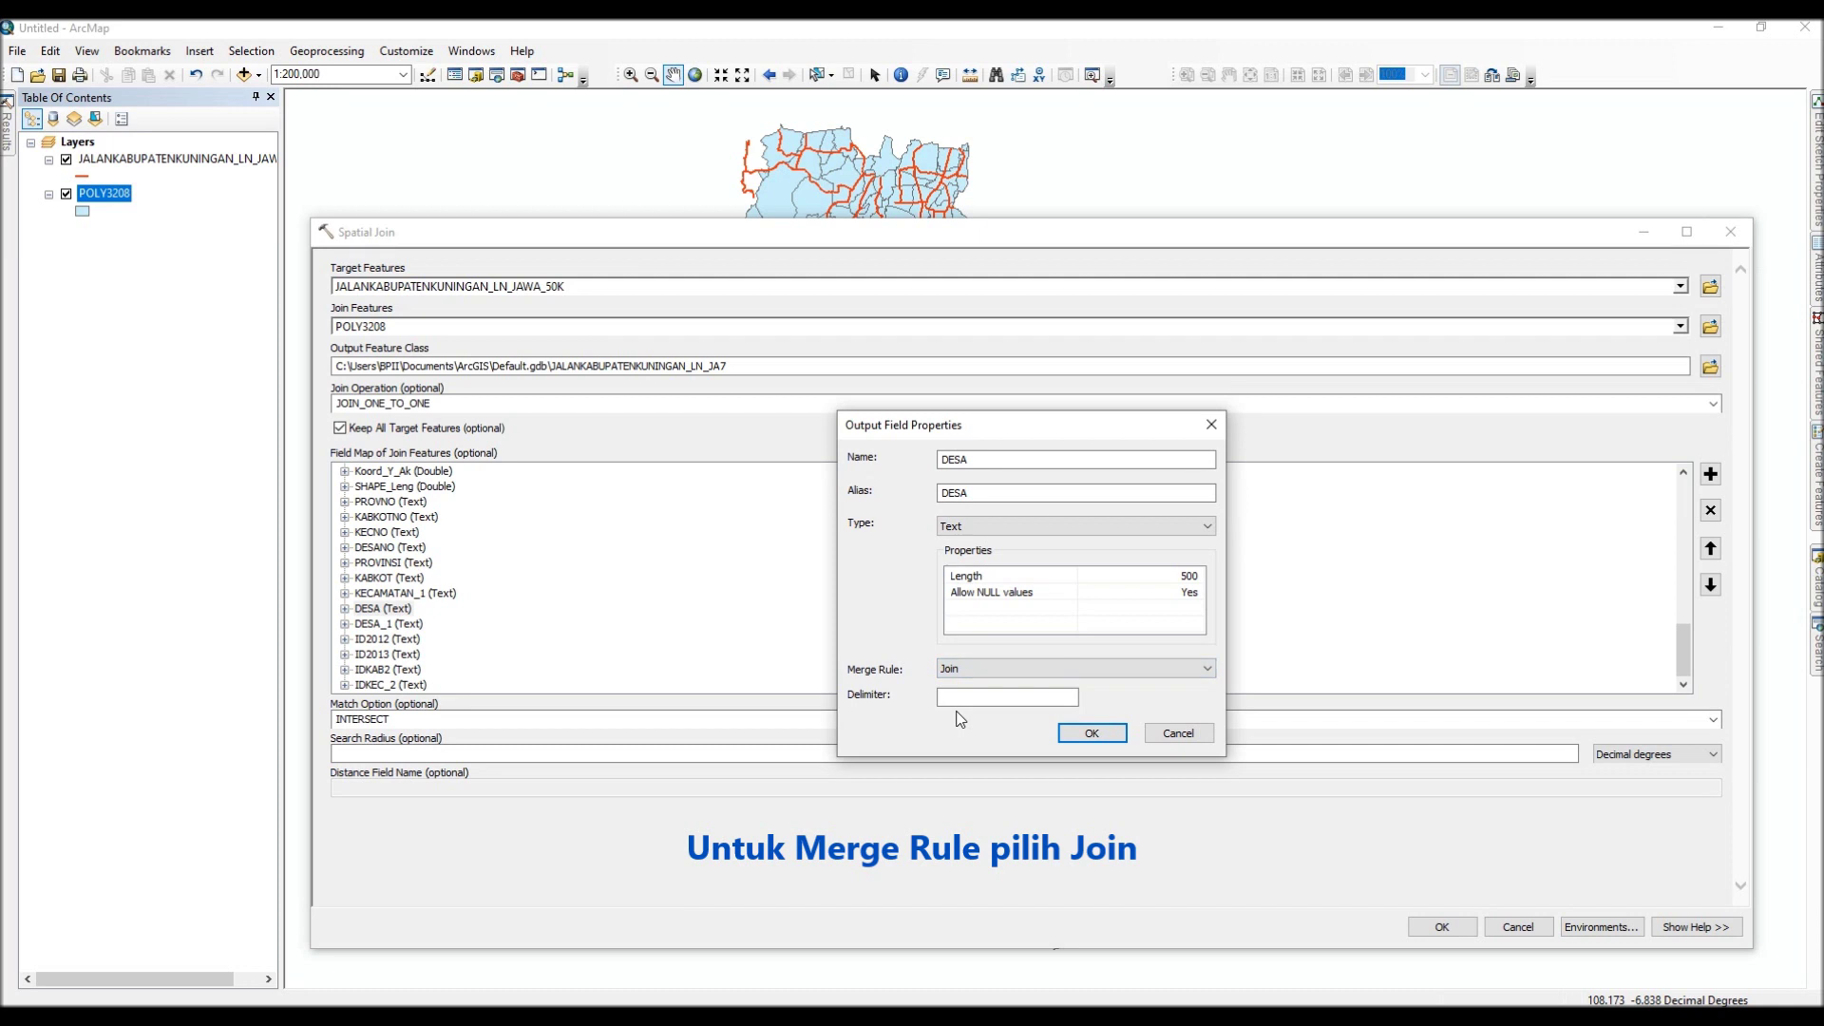
left_click(959, 697)
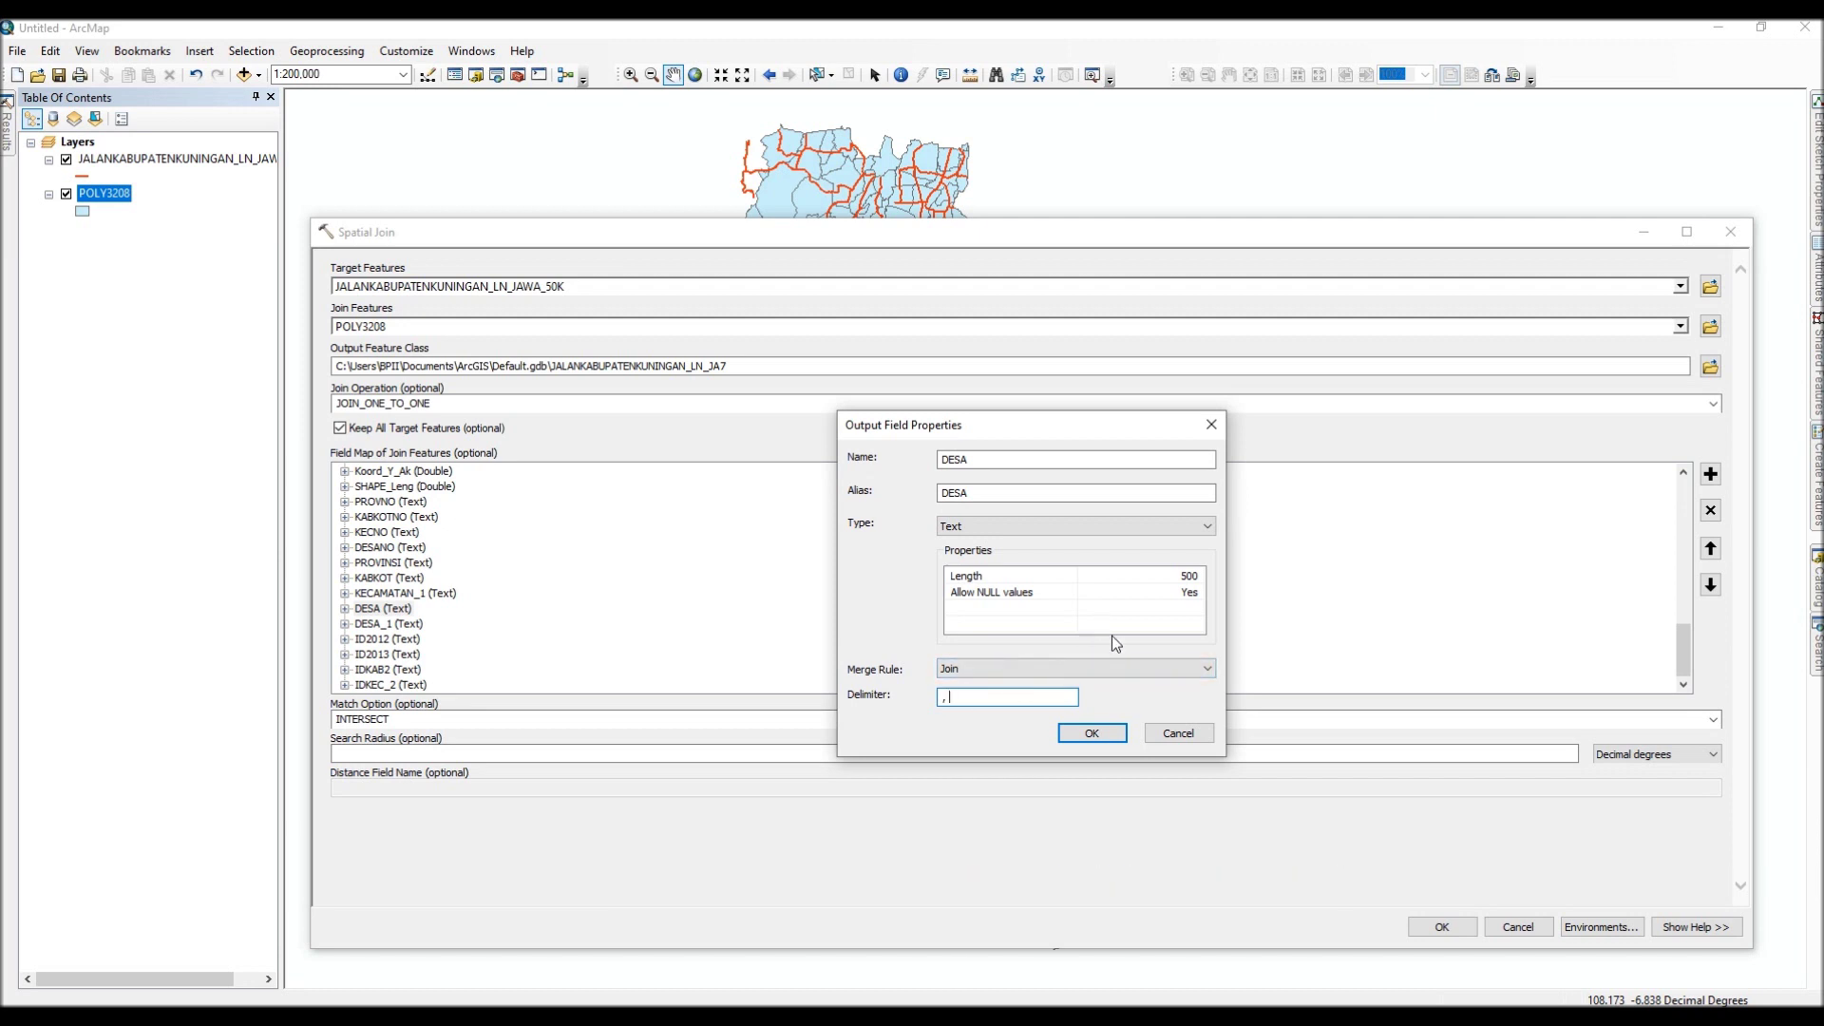
left_click(1092, 733)
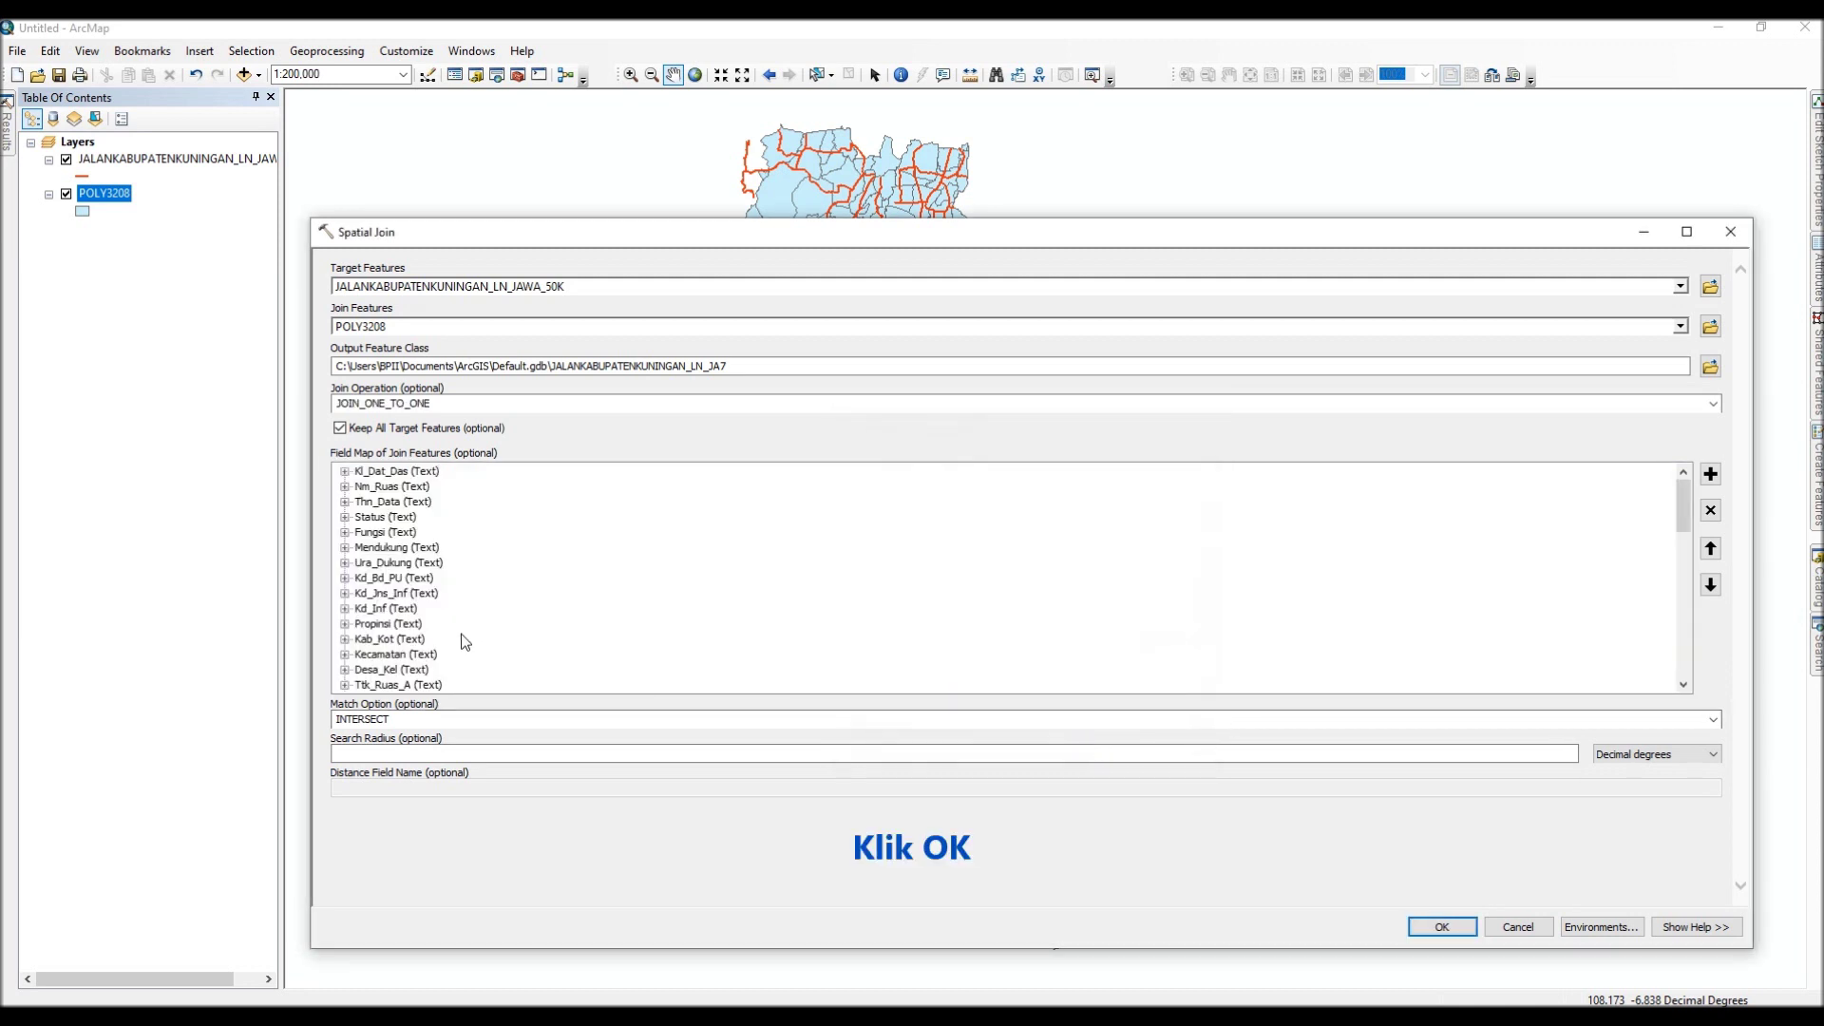
Step: Apply the DESA merge settings to the KECAMATAN_1 output field and run the Spatial Join
left_click(398, 655)
scroll(399, 665, "down", 10)
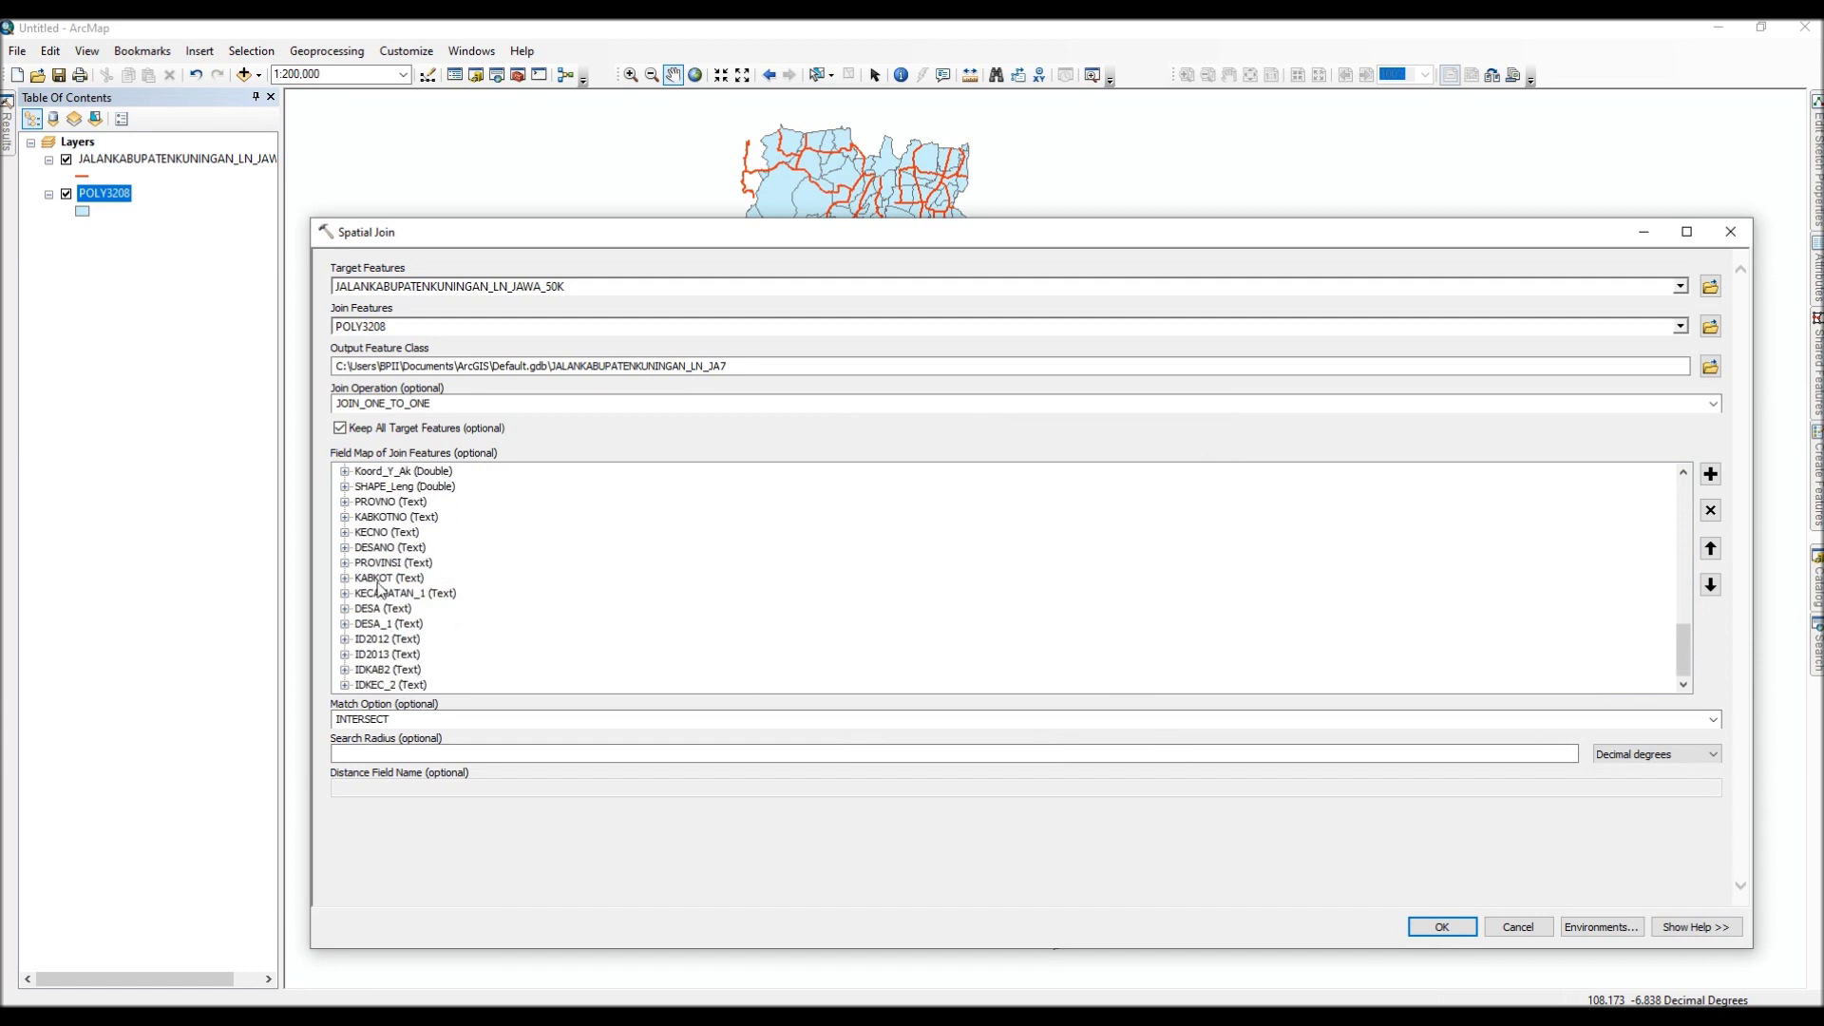
left_click(391, 596)
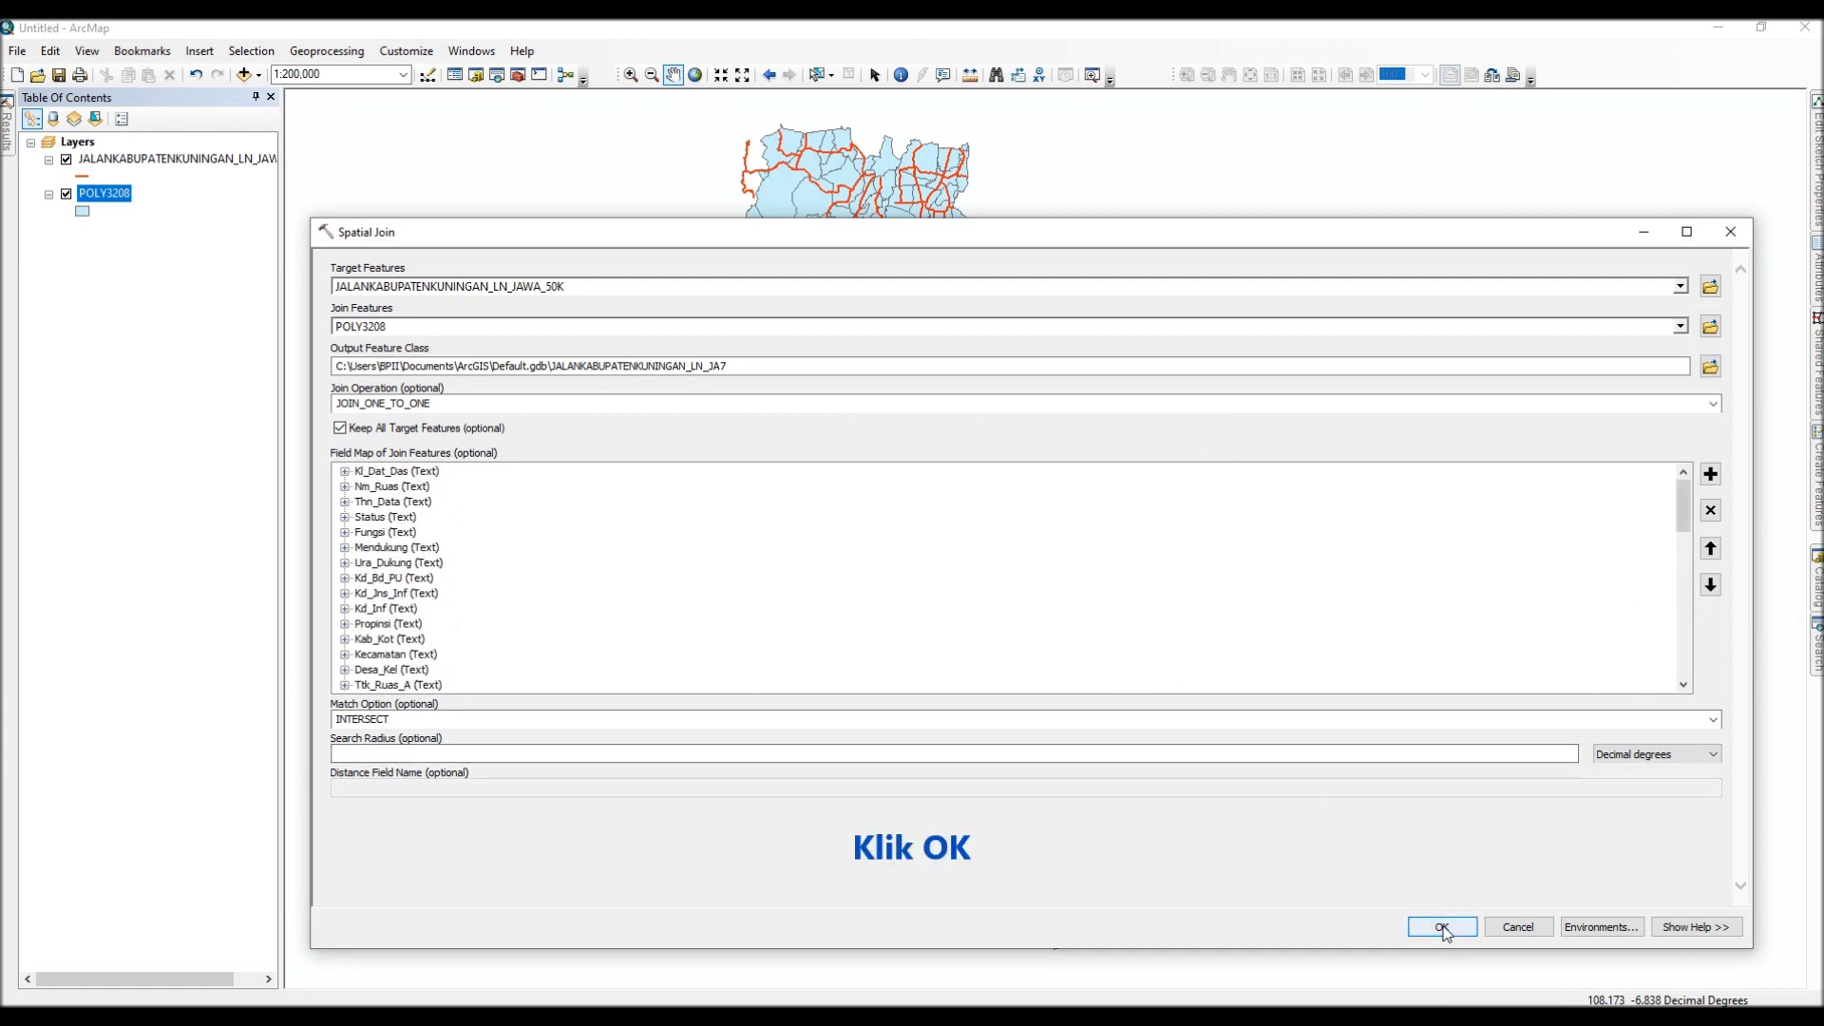
left_click(1443, 928)
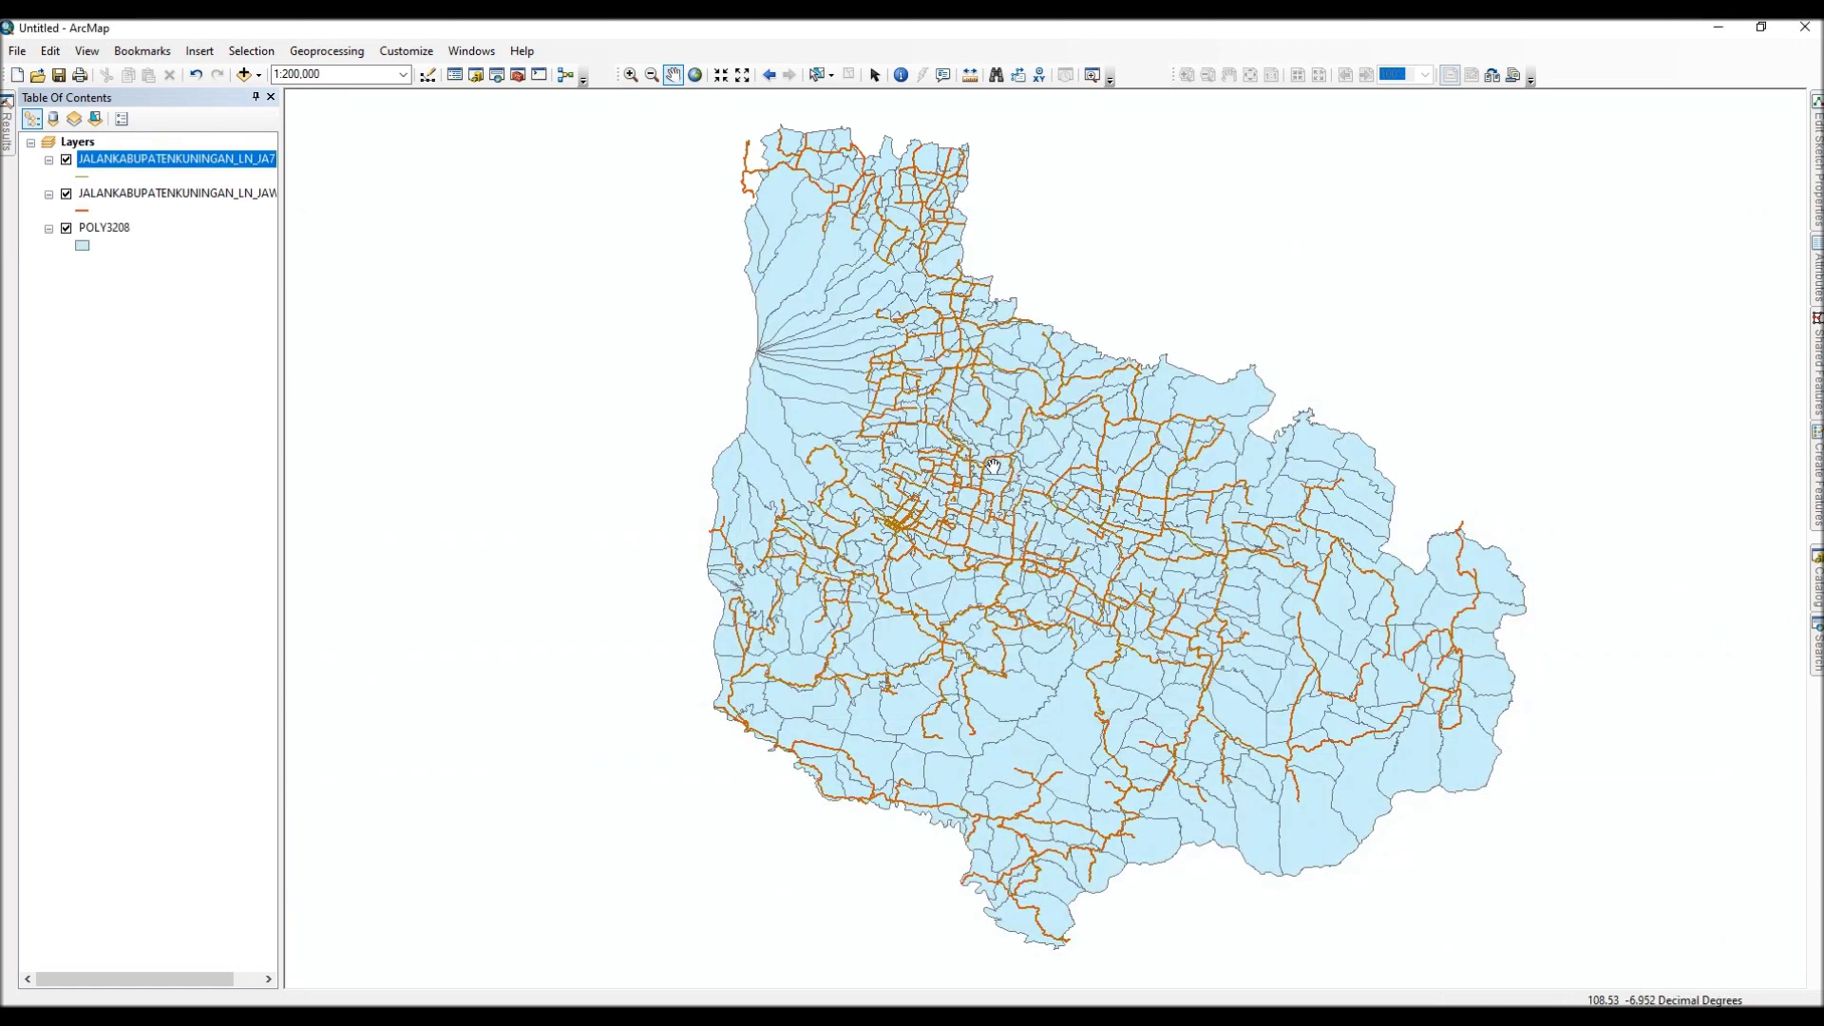
Step: Hide the original JALANKABUPATENKUNINGAN_LN_JAWA_50K layer and restyle the joined road layer with the Highway Ramp symbol in yellow
left_click(66, 193)
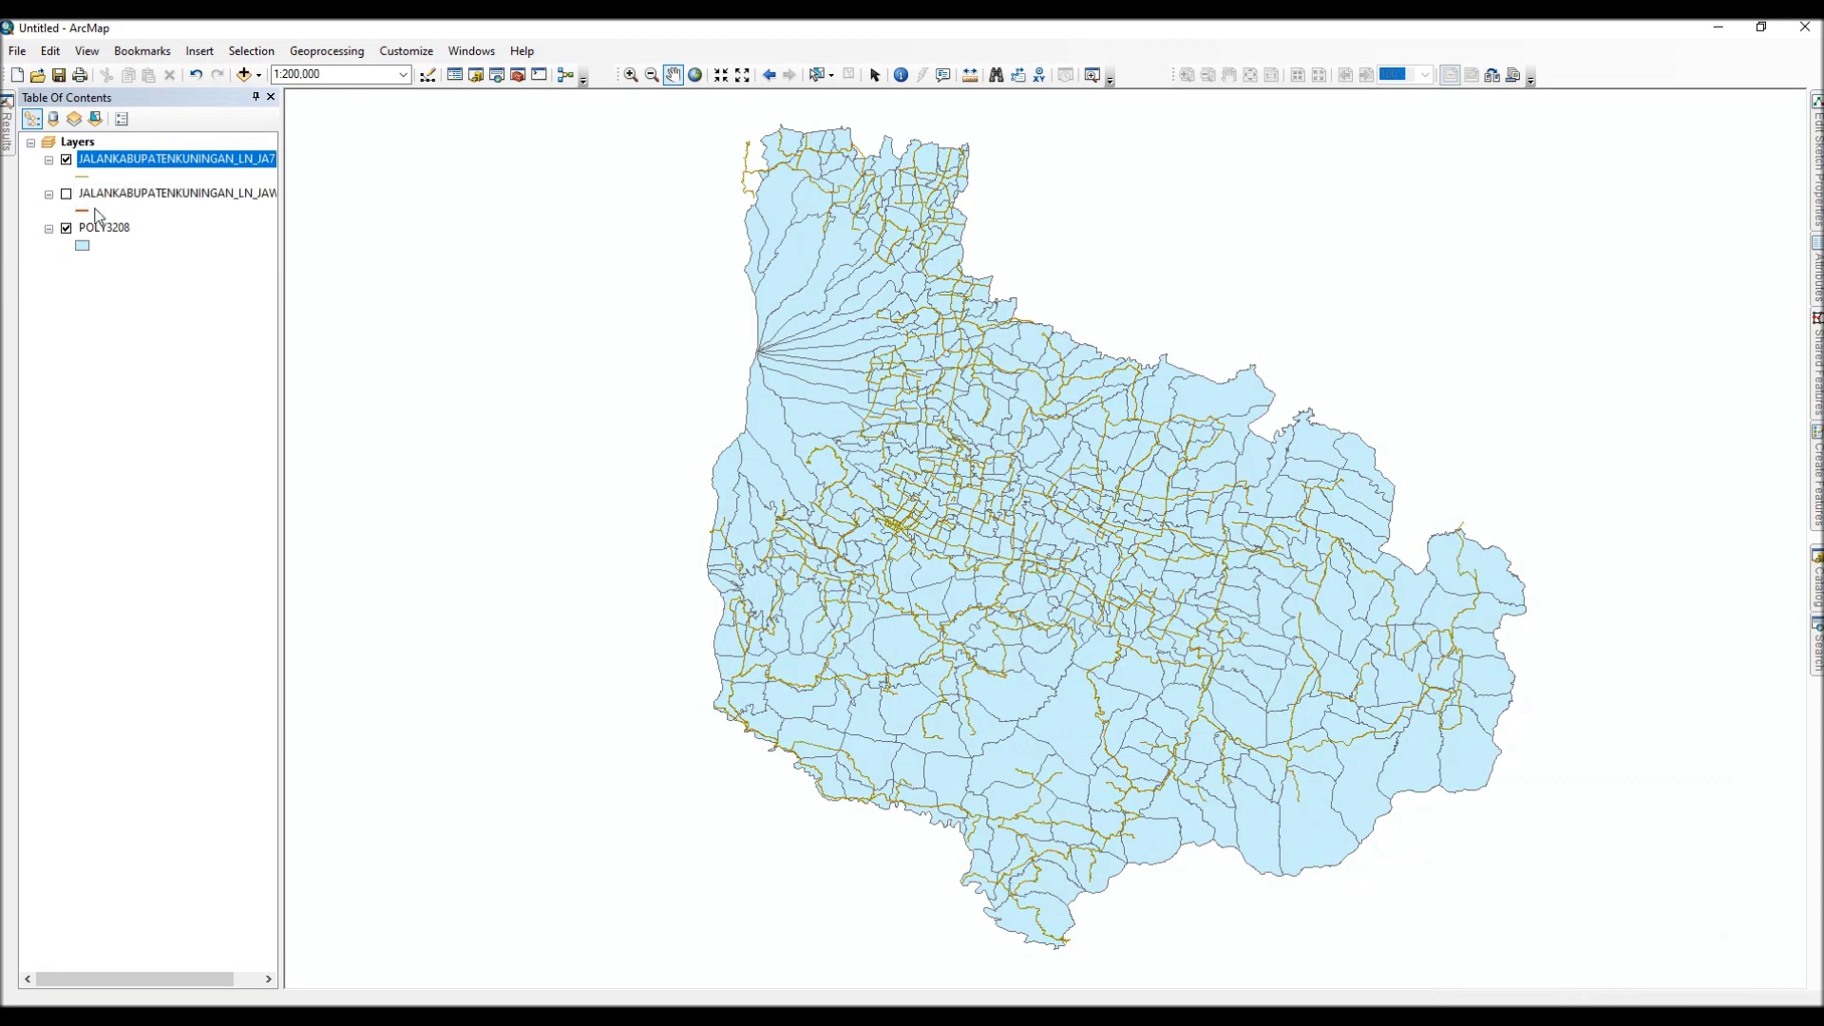
left_click(83, 177)
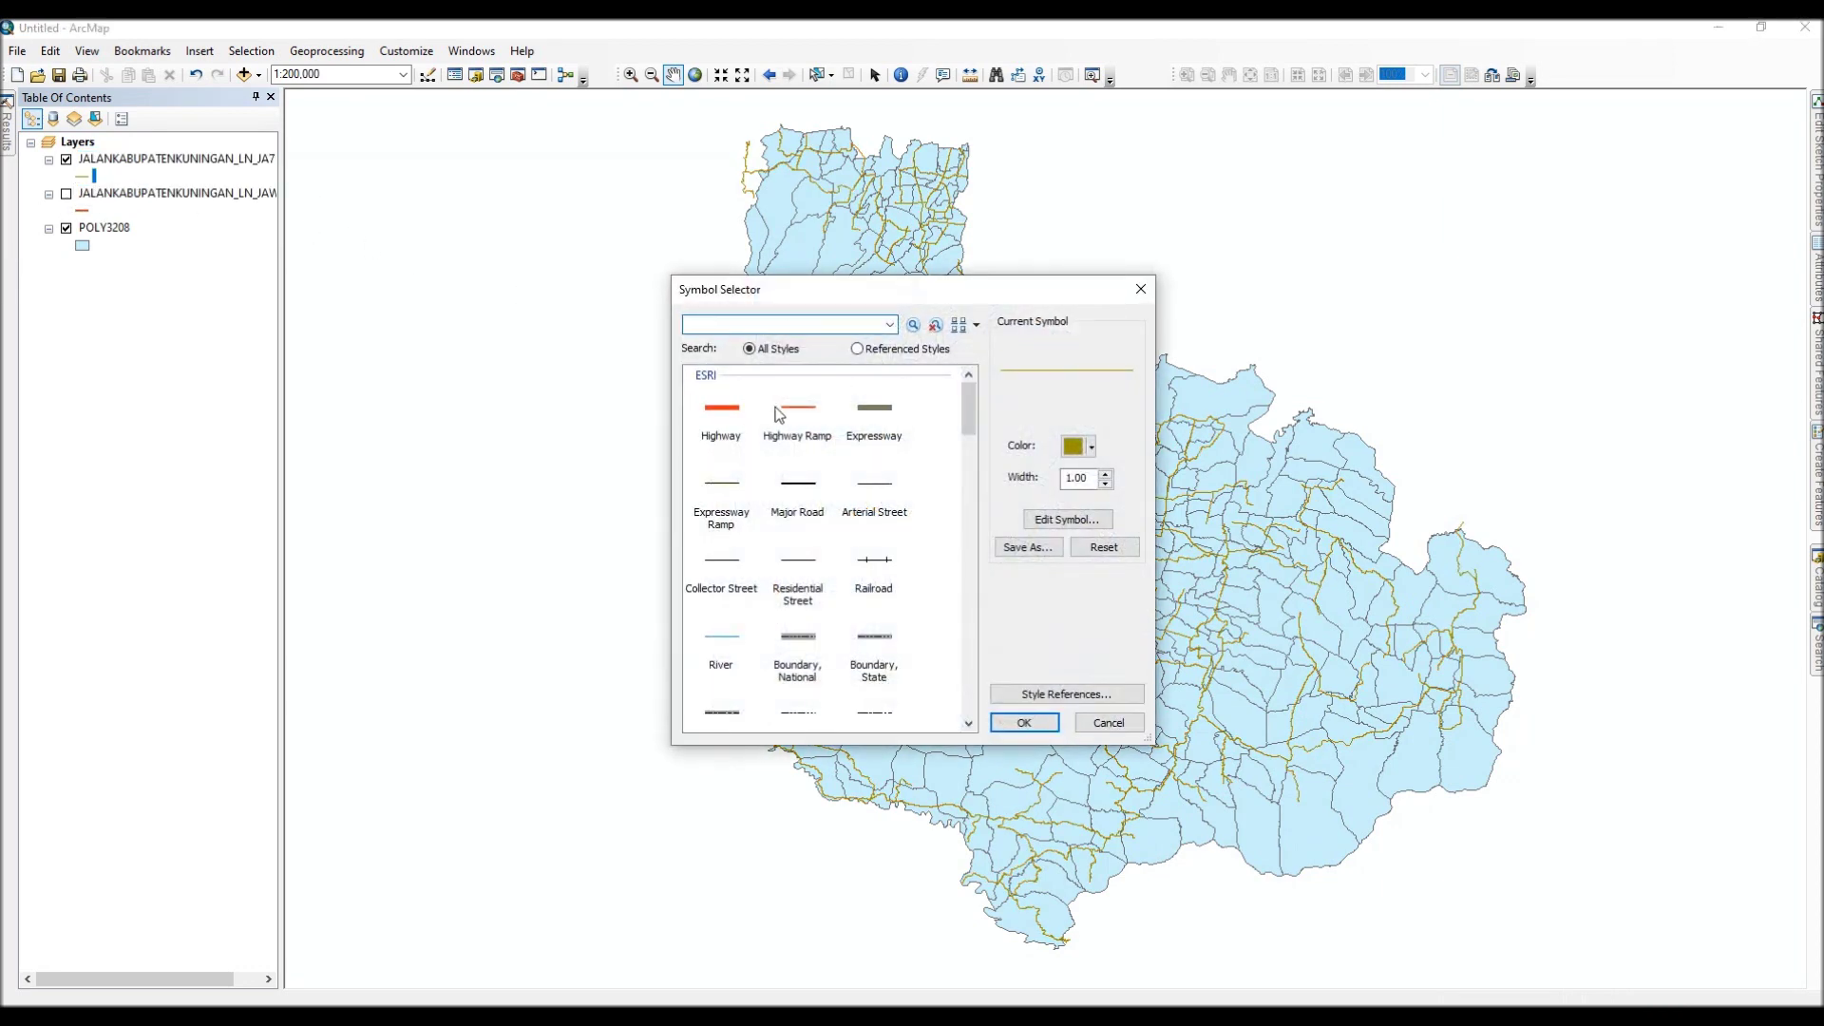
left_click(808, 416)
left_click(1083, 446)
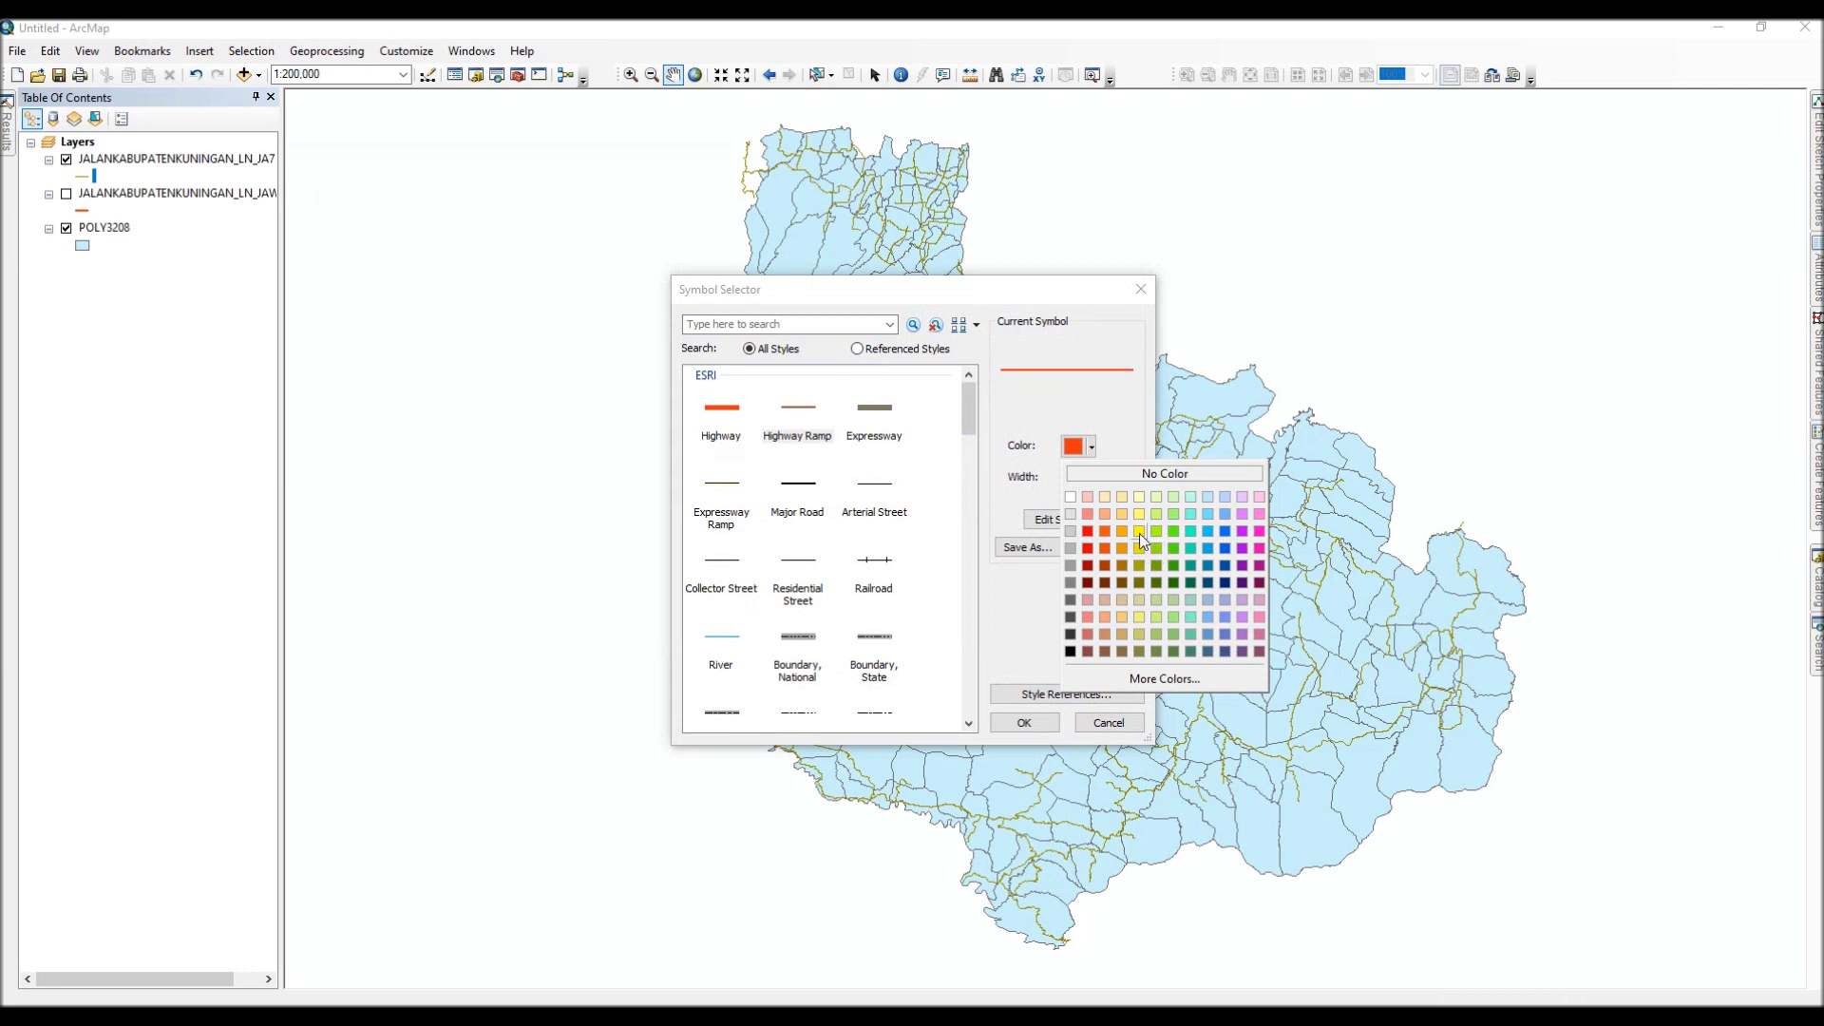
left_click(1140, 534)
left_click(1024, 721)
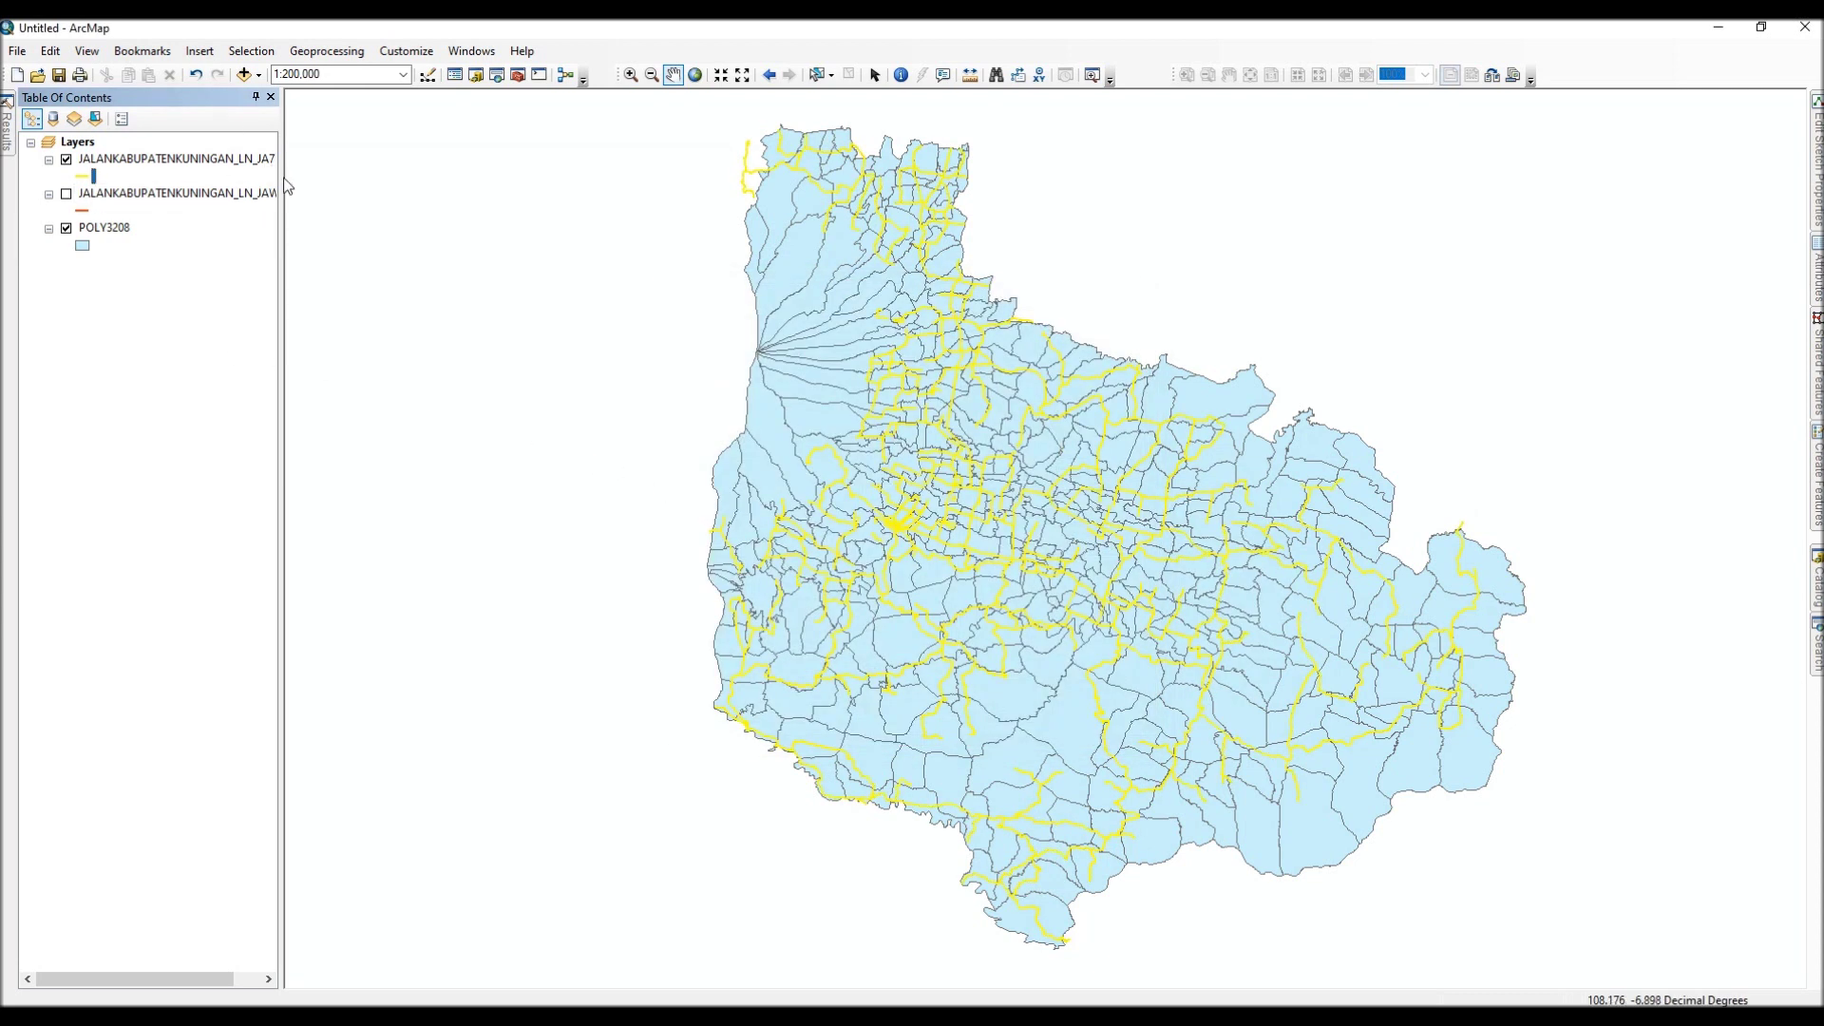
Step: Open the joined road layer's attribute table and examine the merged names in the KECAMATAN_1 and DESA columns
left_click_drag(283, 178, 346, 184)
left_click(236, 168)
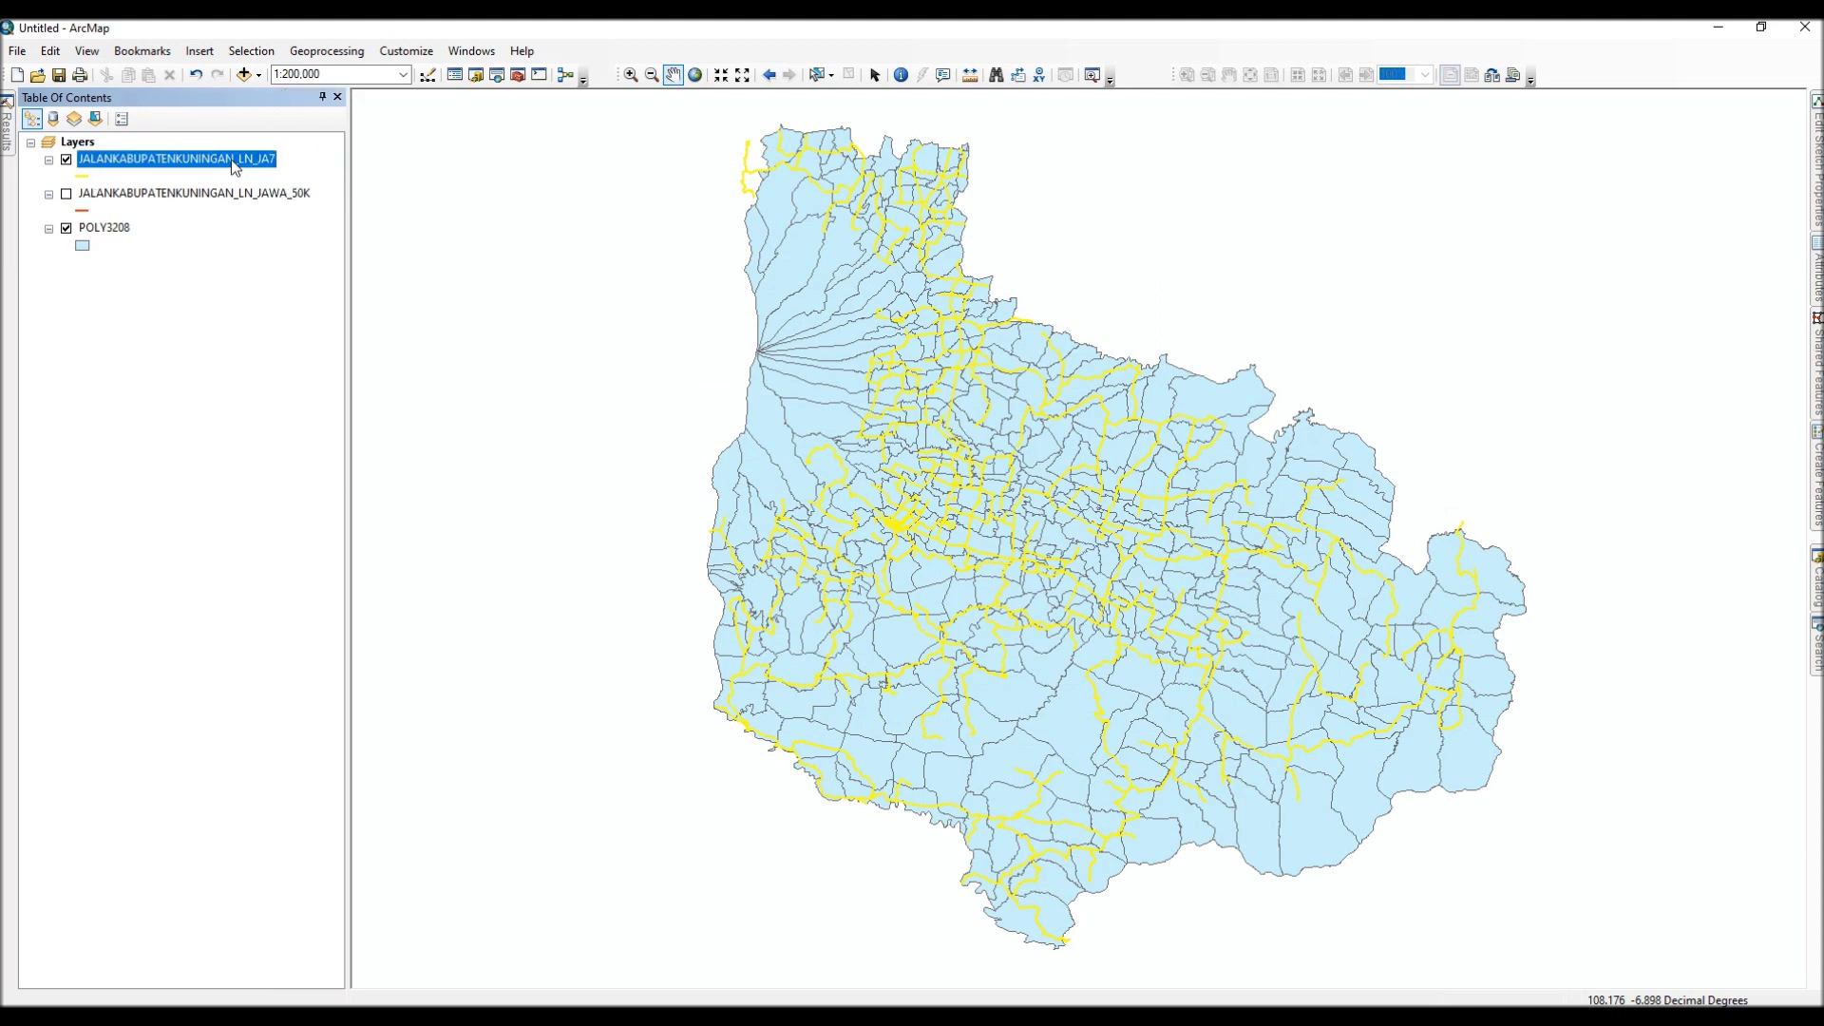
right_click(233, 162)
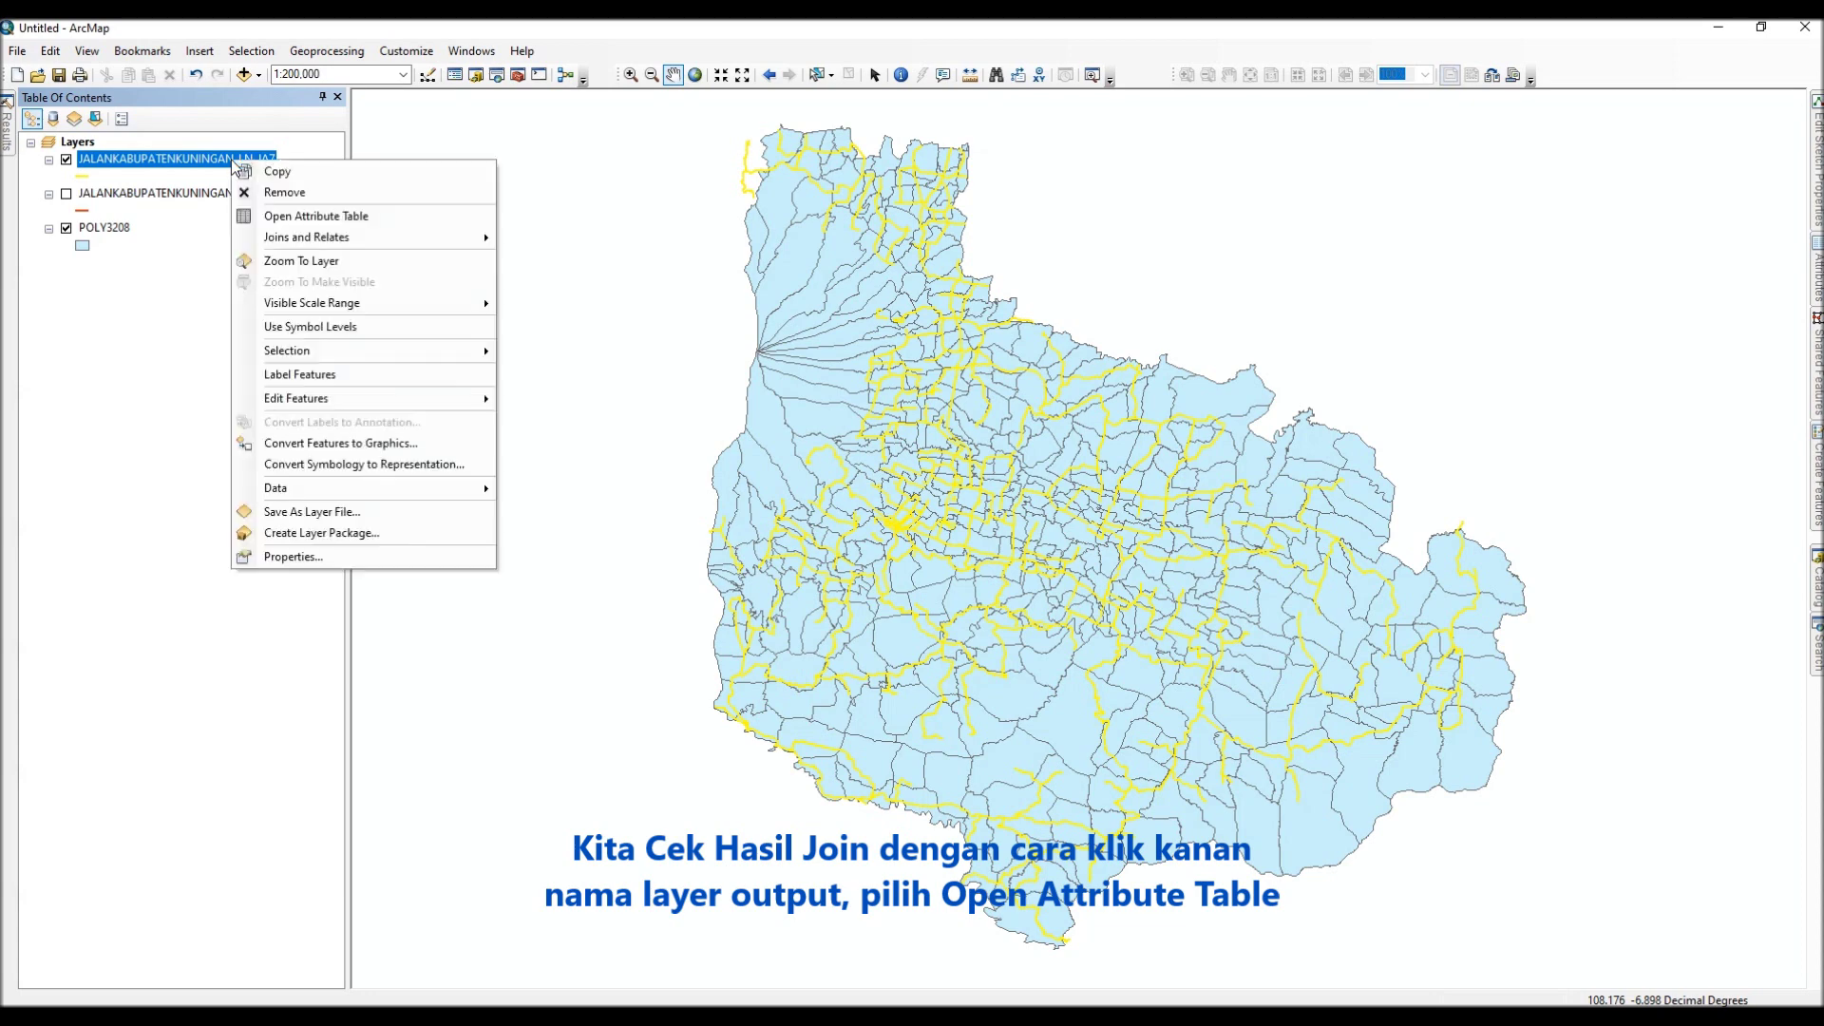
left_click(285, 215)
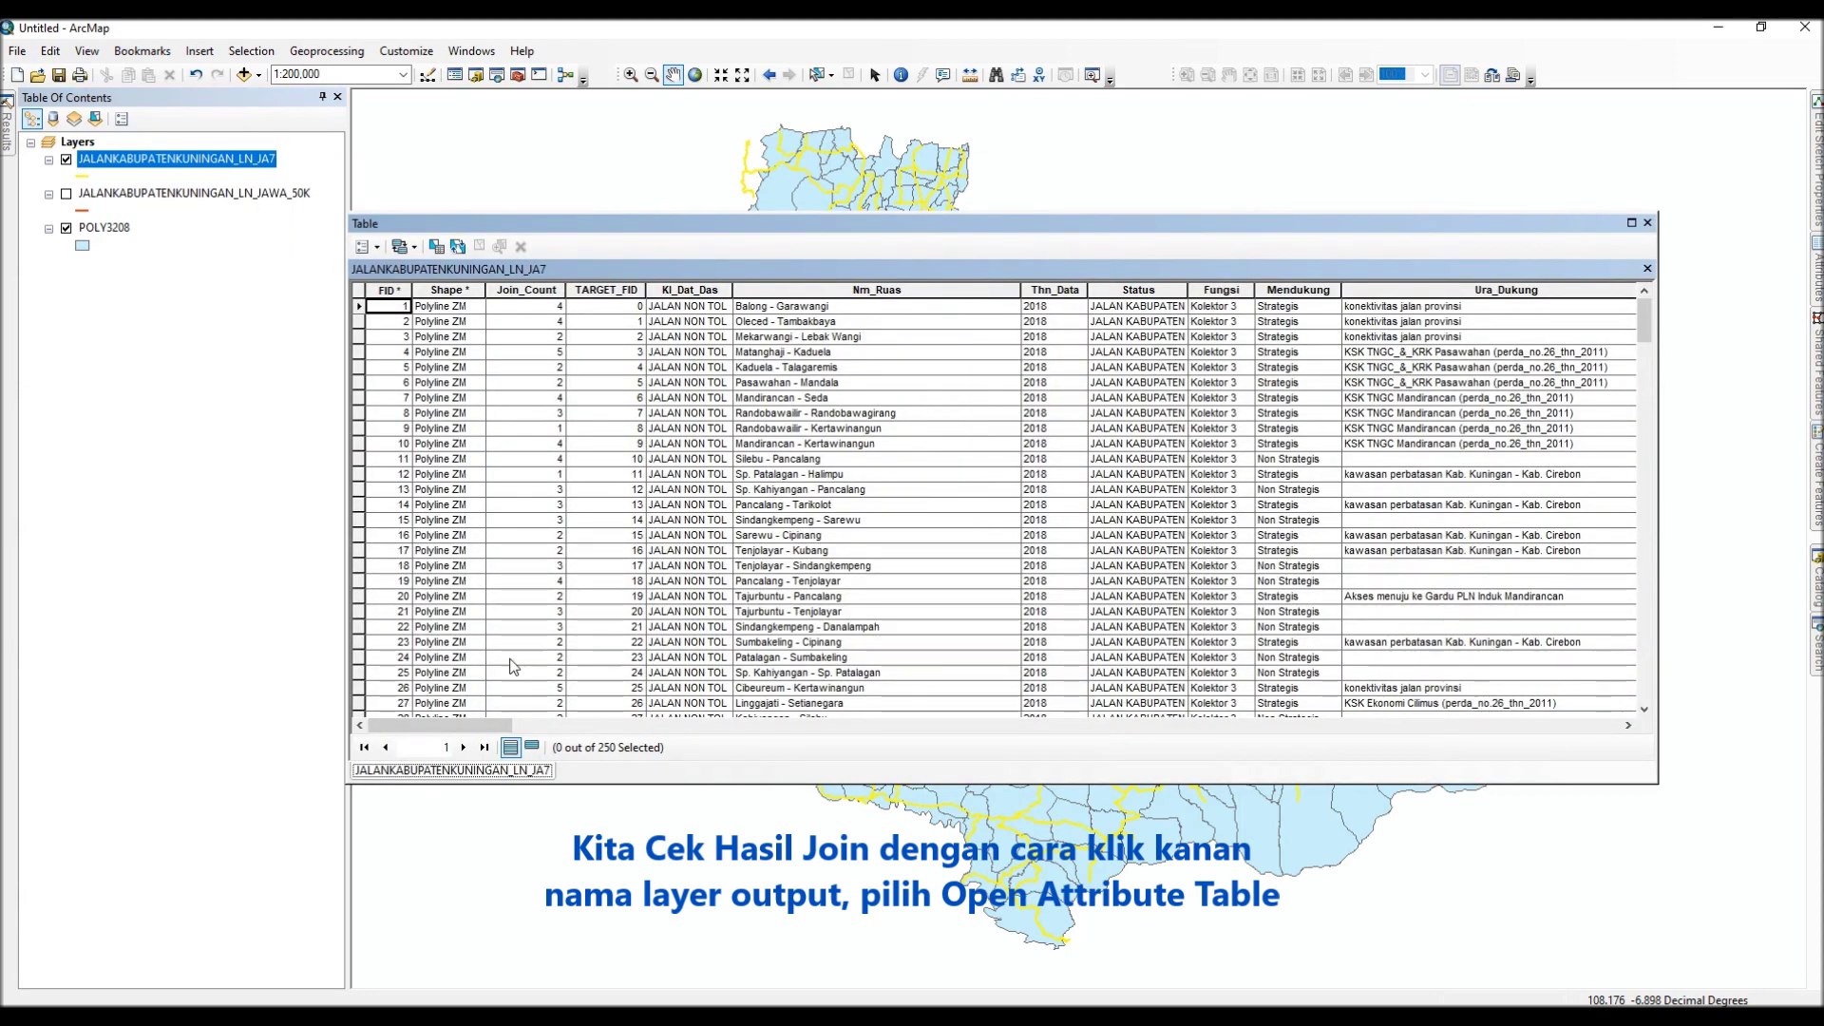
left_click_drag(490, 734, 1511, 731)
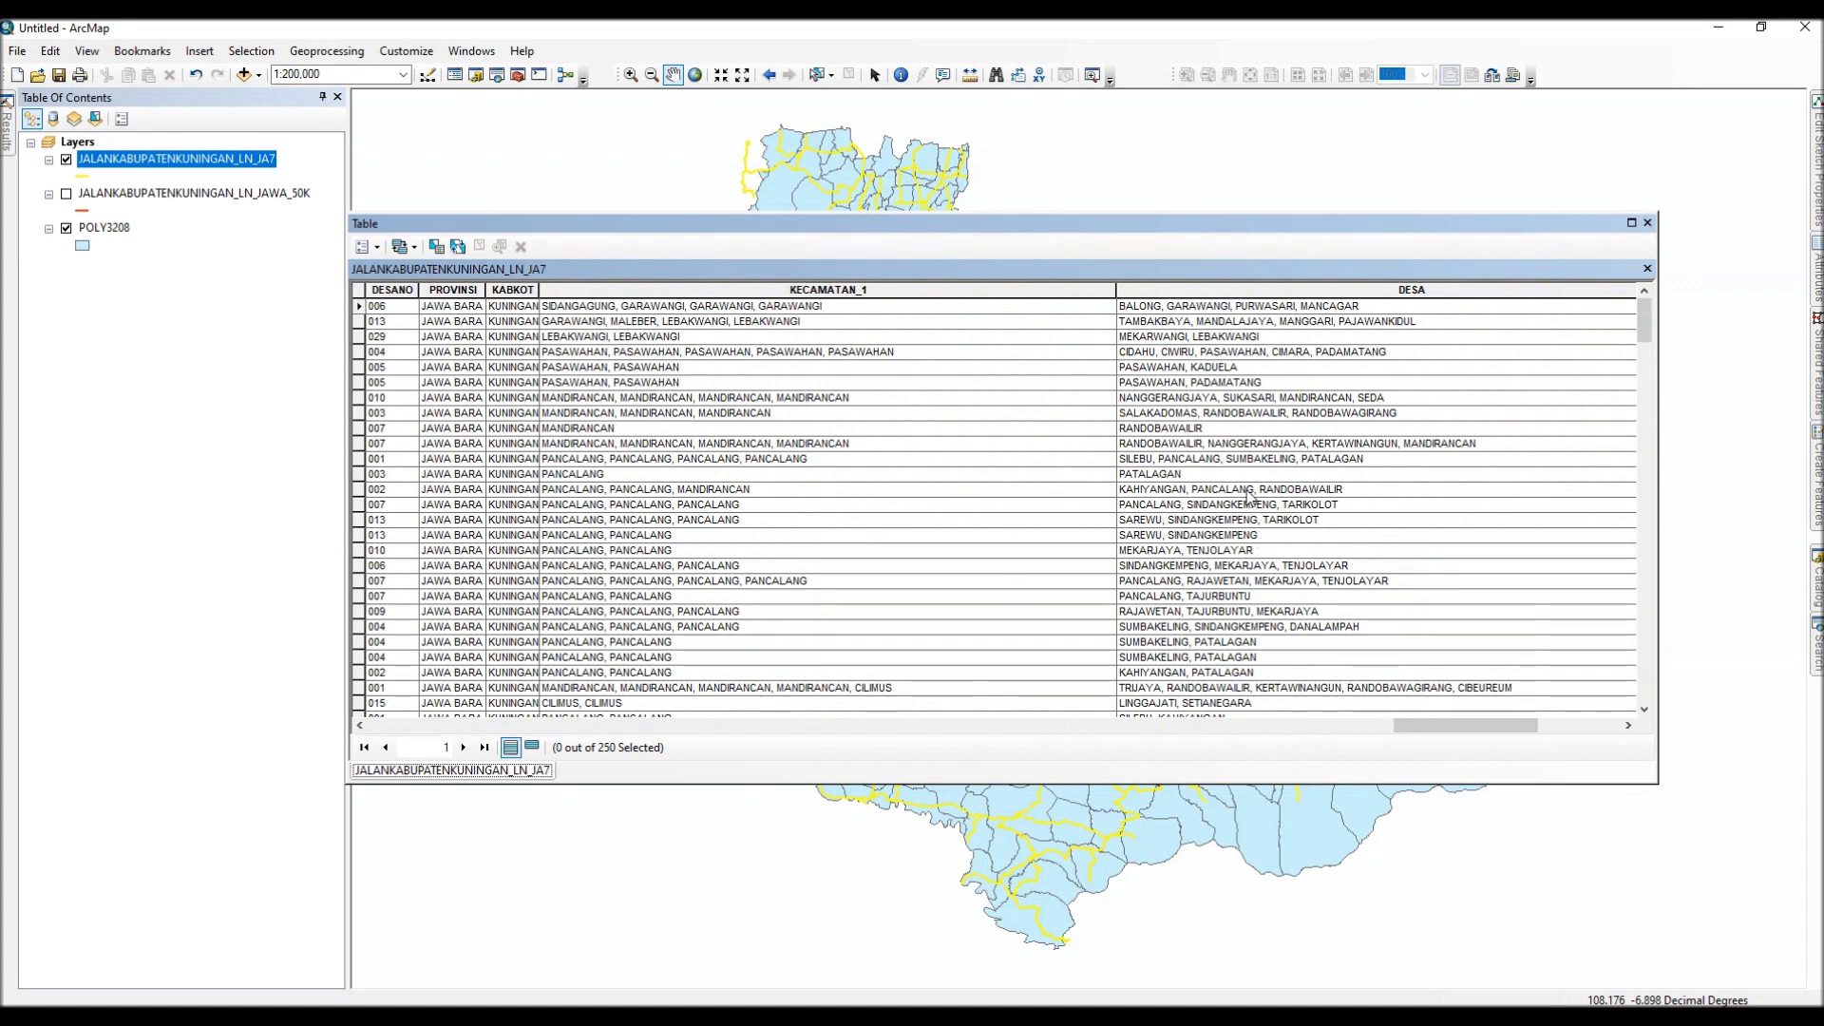
scroll(1268, 481, "down", 3)
scroll(1267, 482, "down", 3)
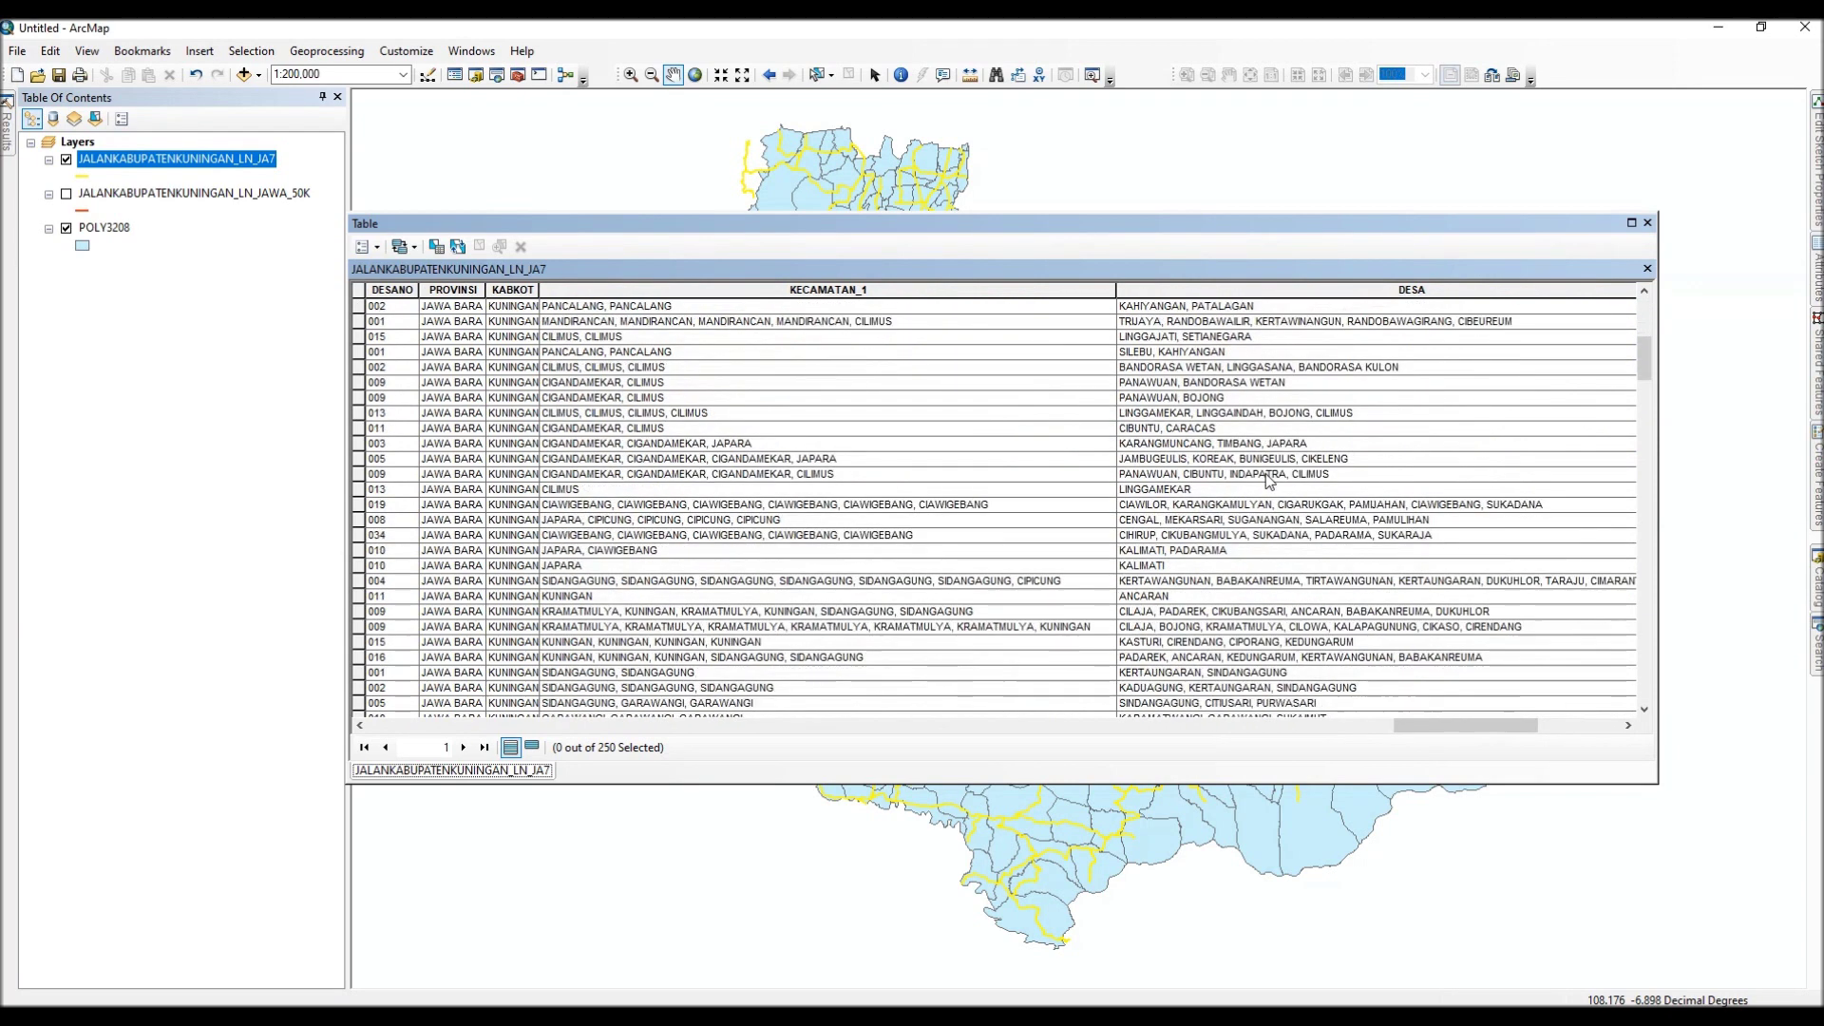
scroll(1267, 481, "down", 6)
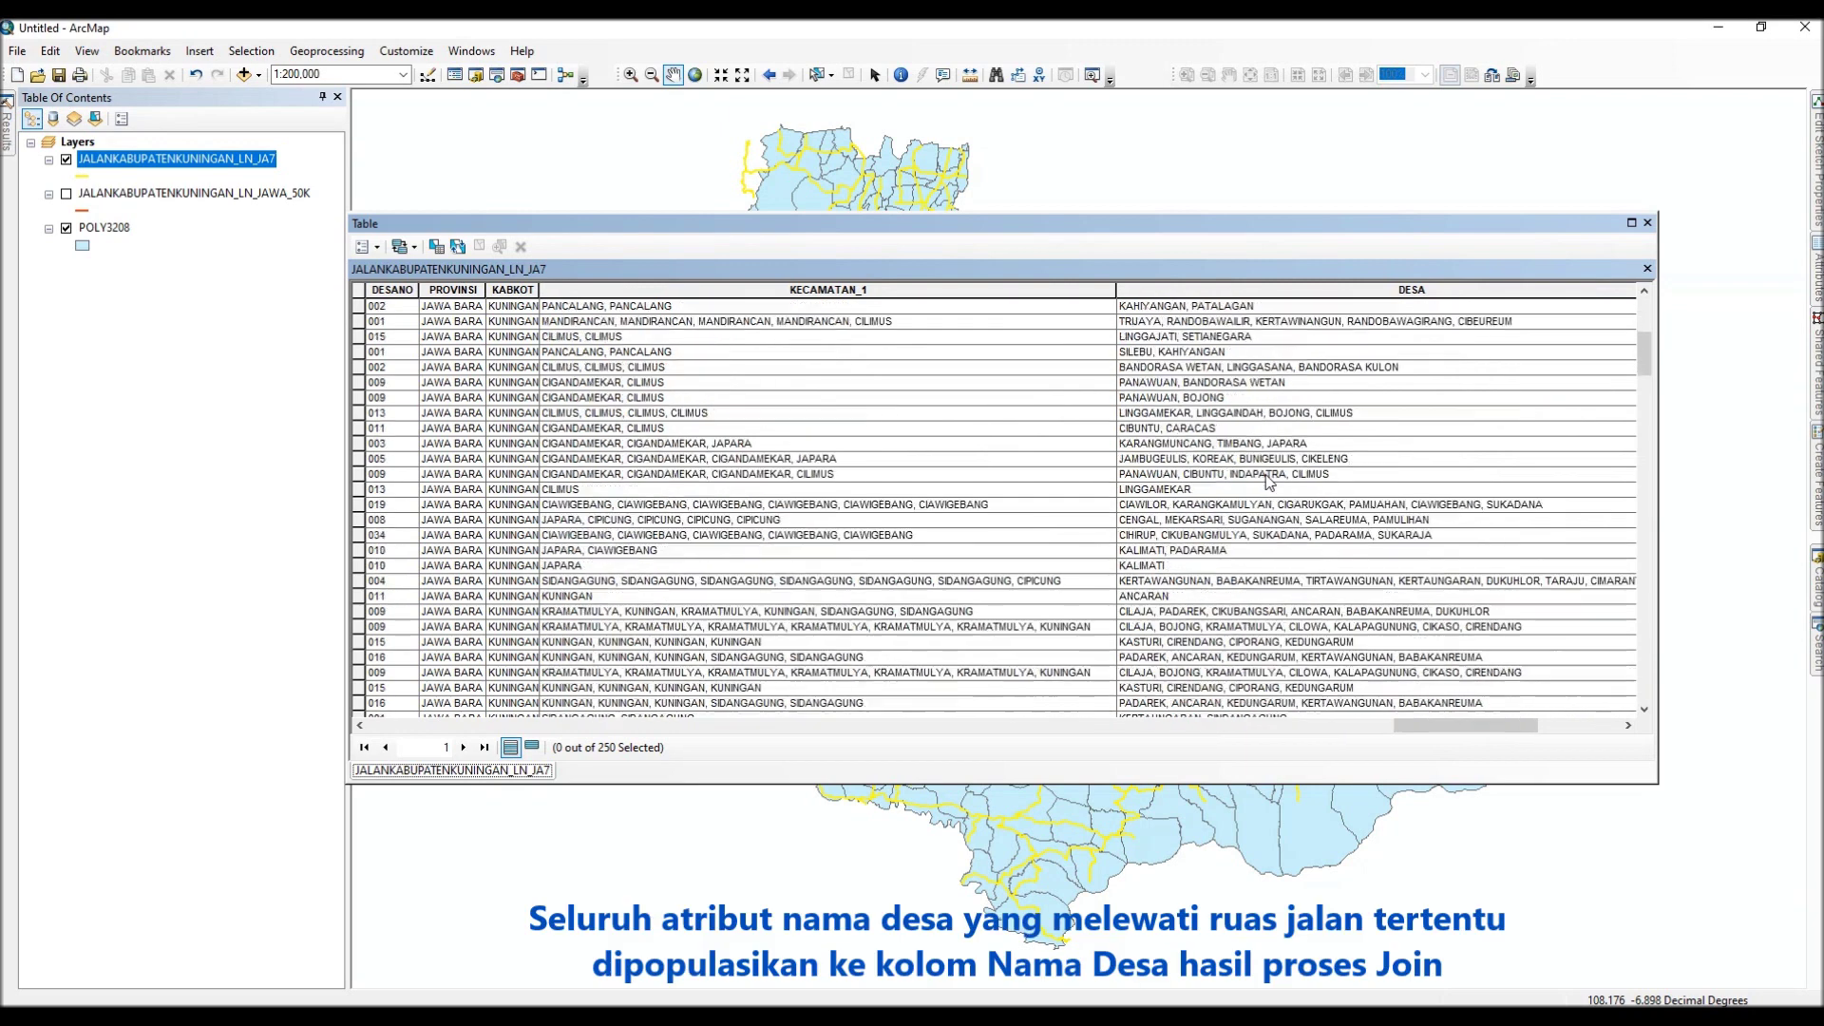
scroll(1267, 481, "up", 12)
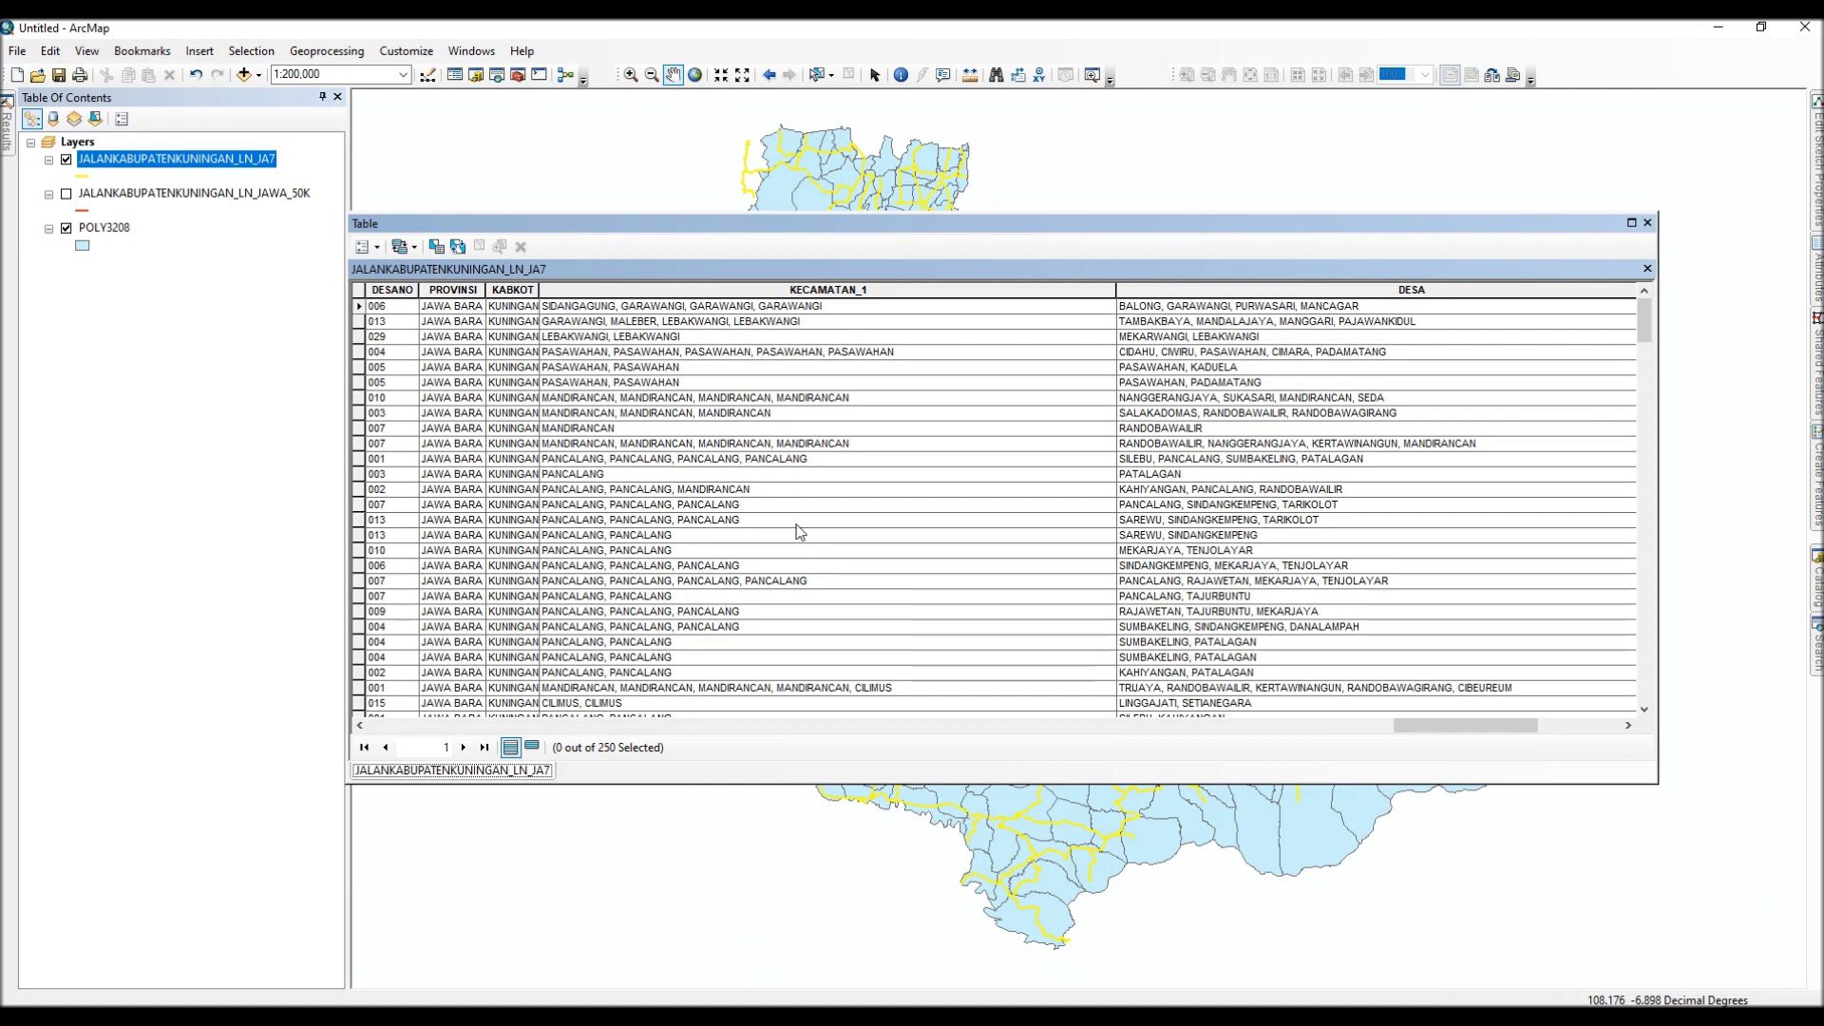
scroll(799, 532, "down", 19)
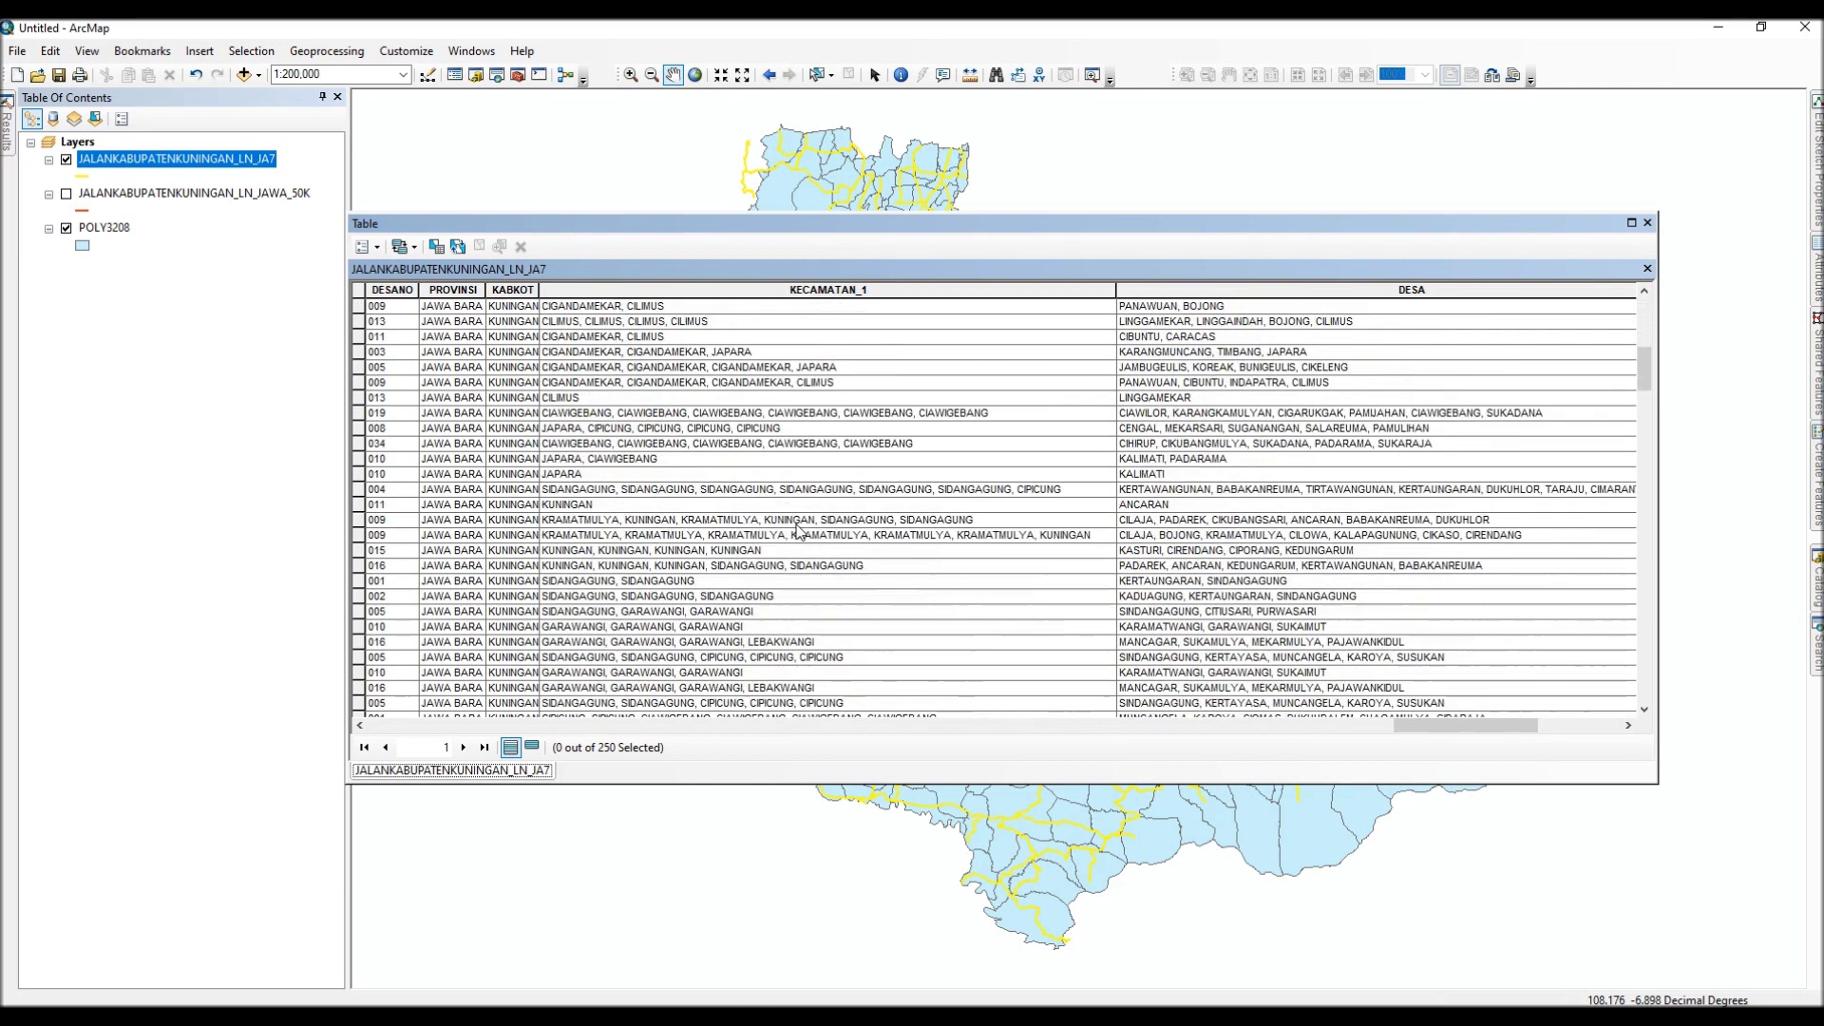
Step: Review the comma-joined district and village names throughout the rest of the joined road layer's records
scroll(800, 532, "down", 6)
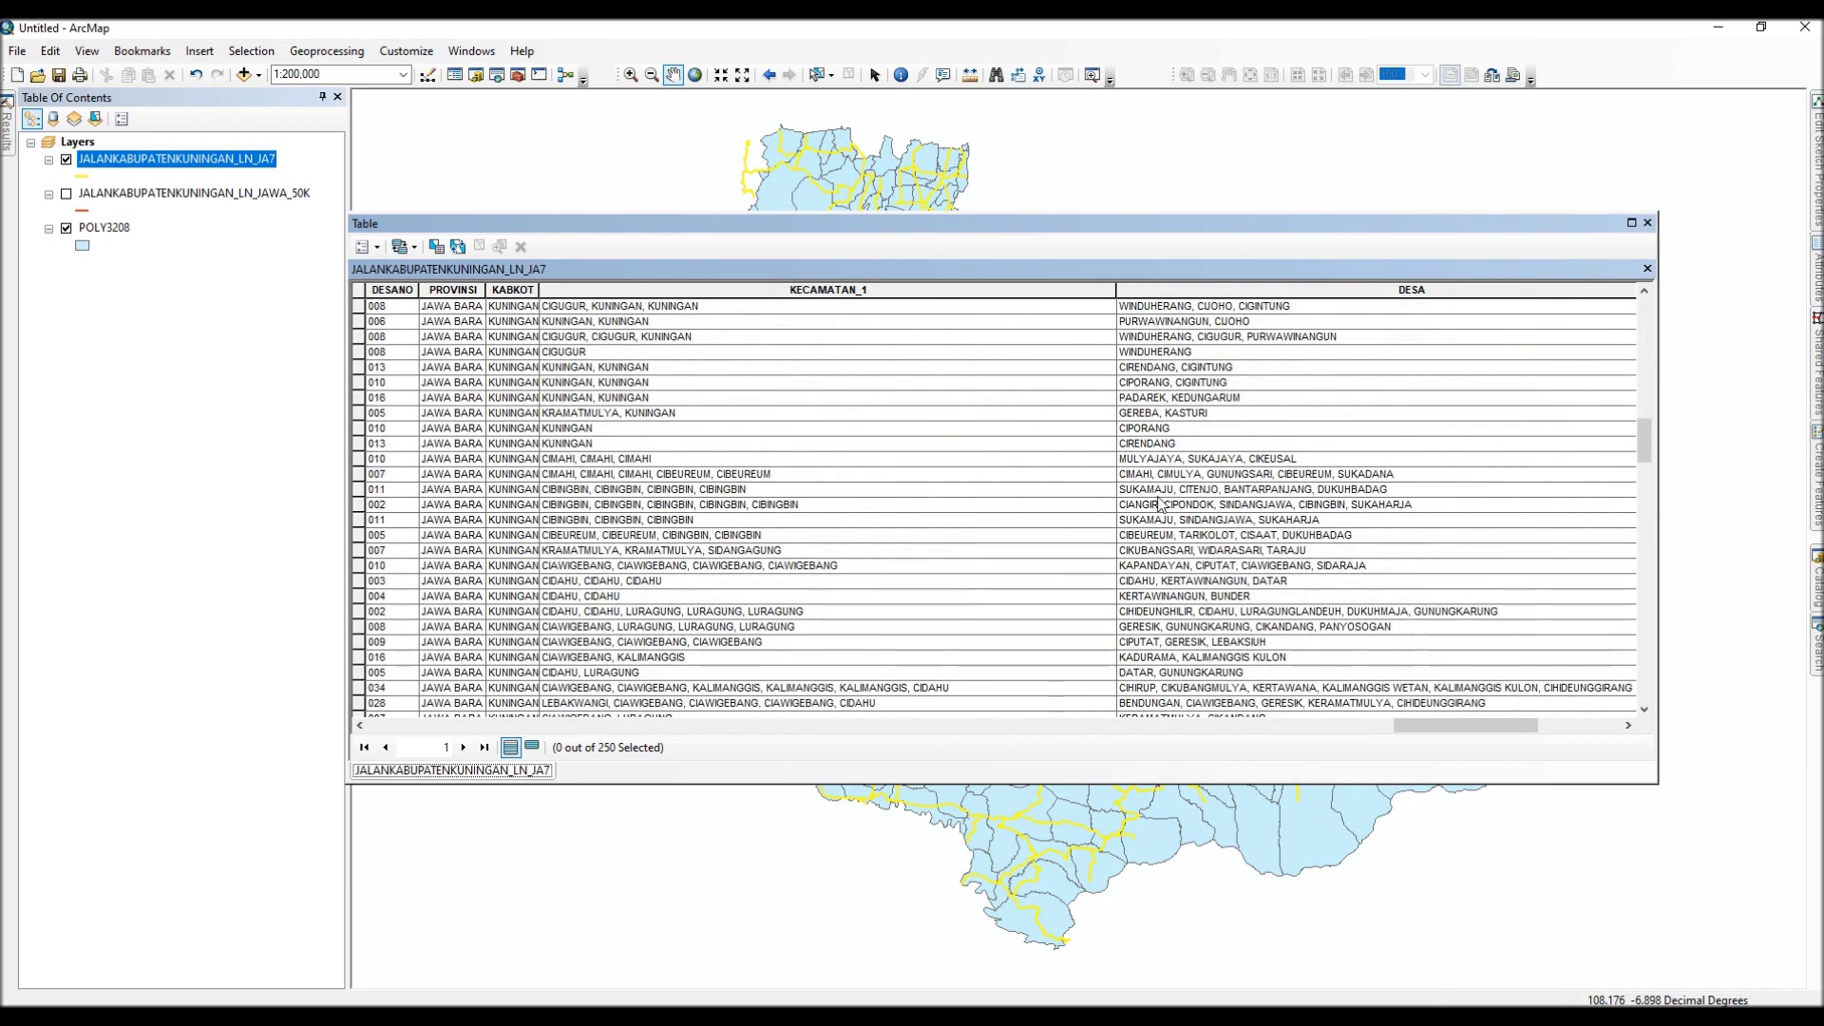
scroll(931, 560, "down", 12)
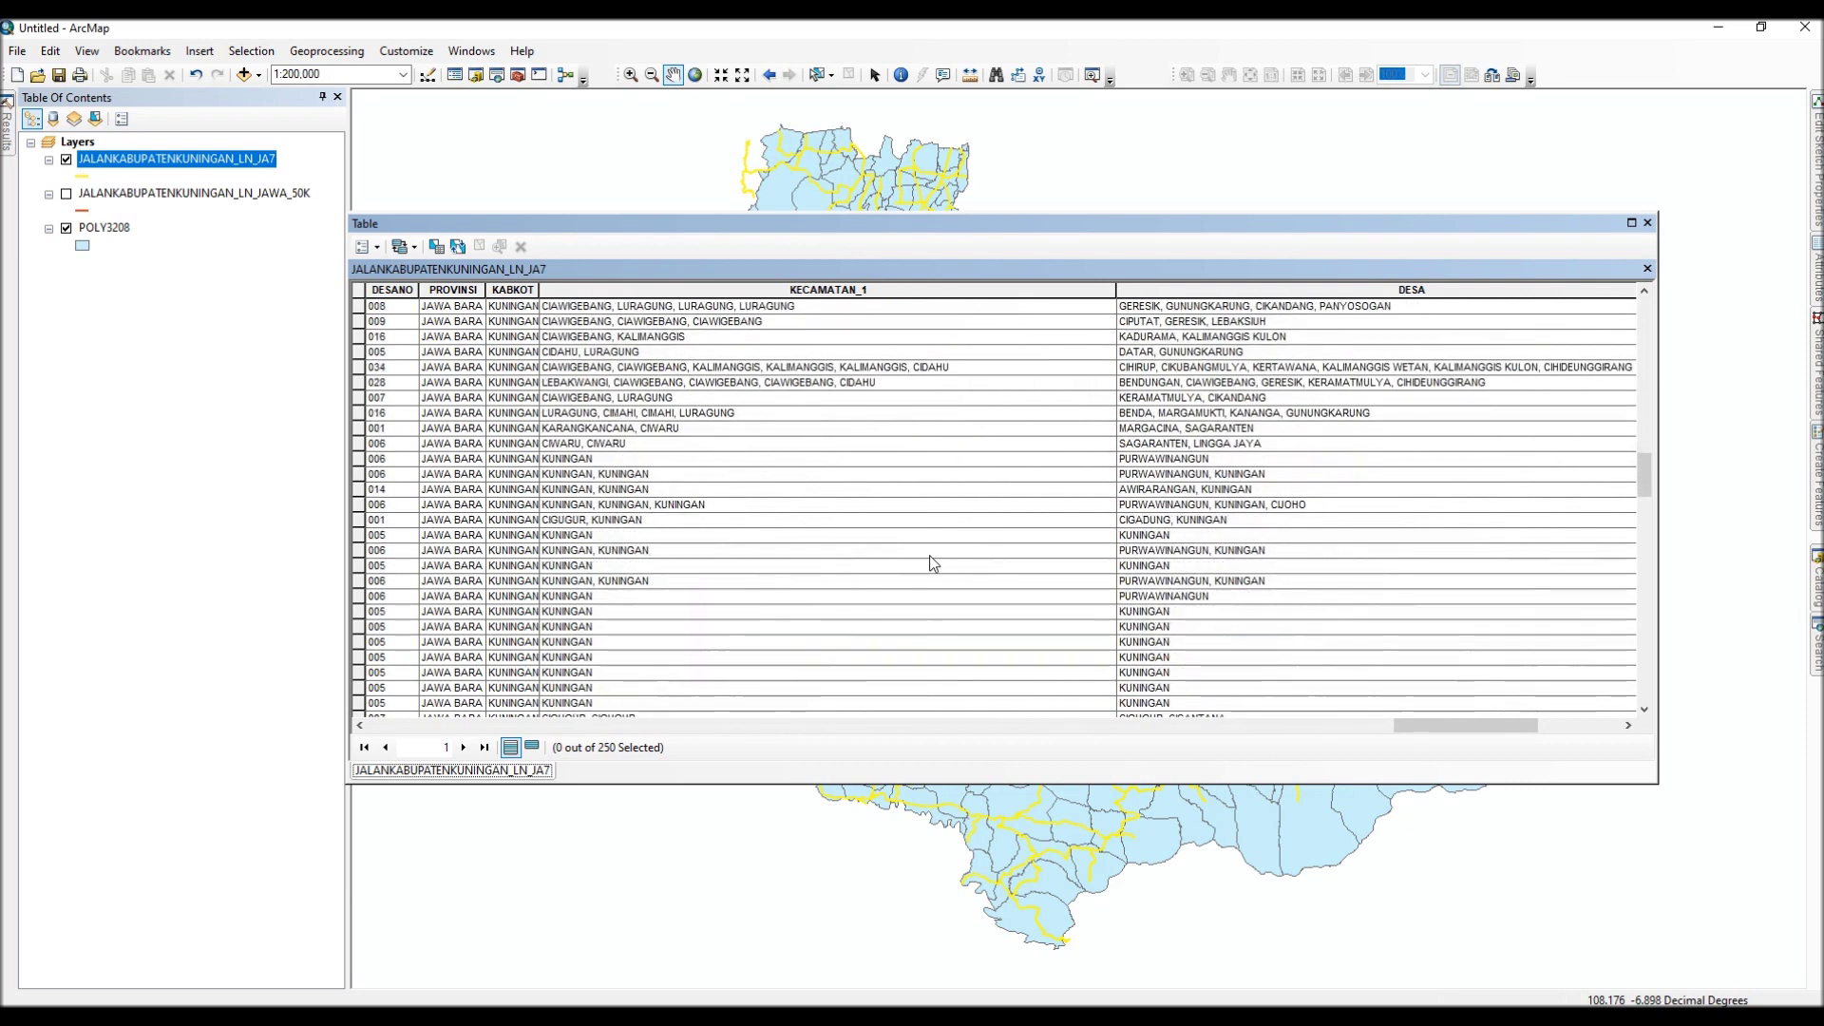
scroll(932, 562, "down", 10)
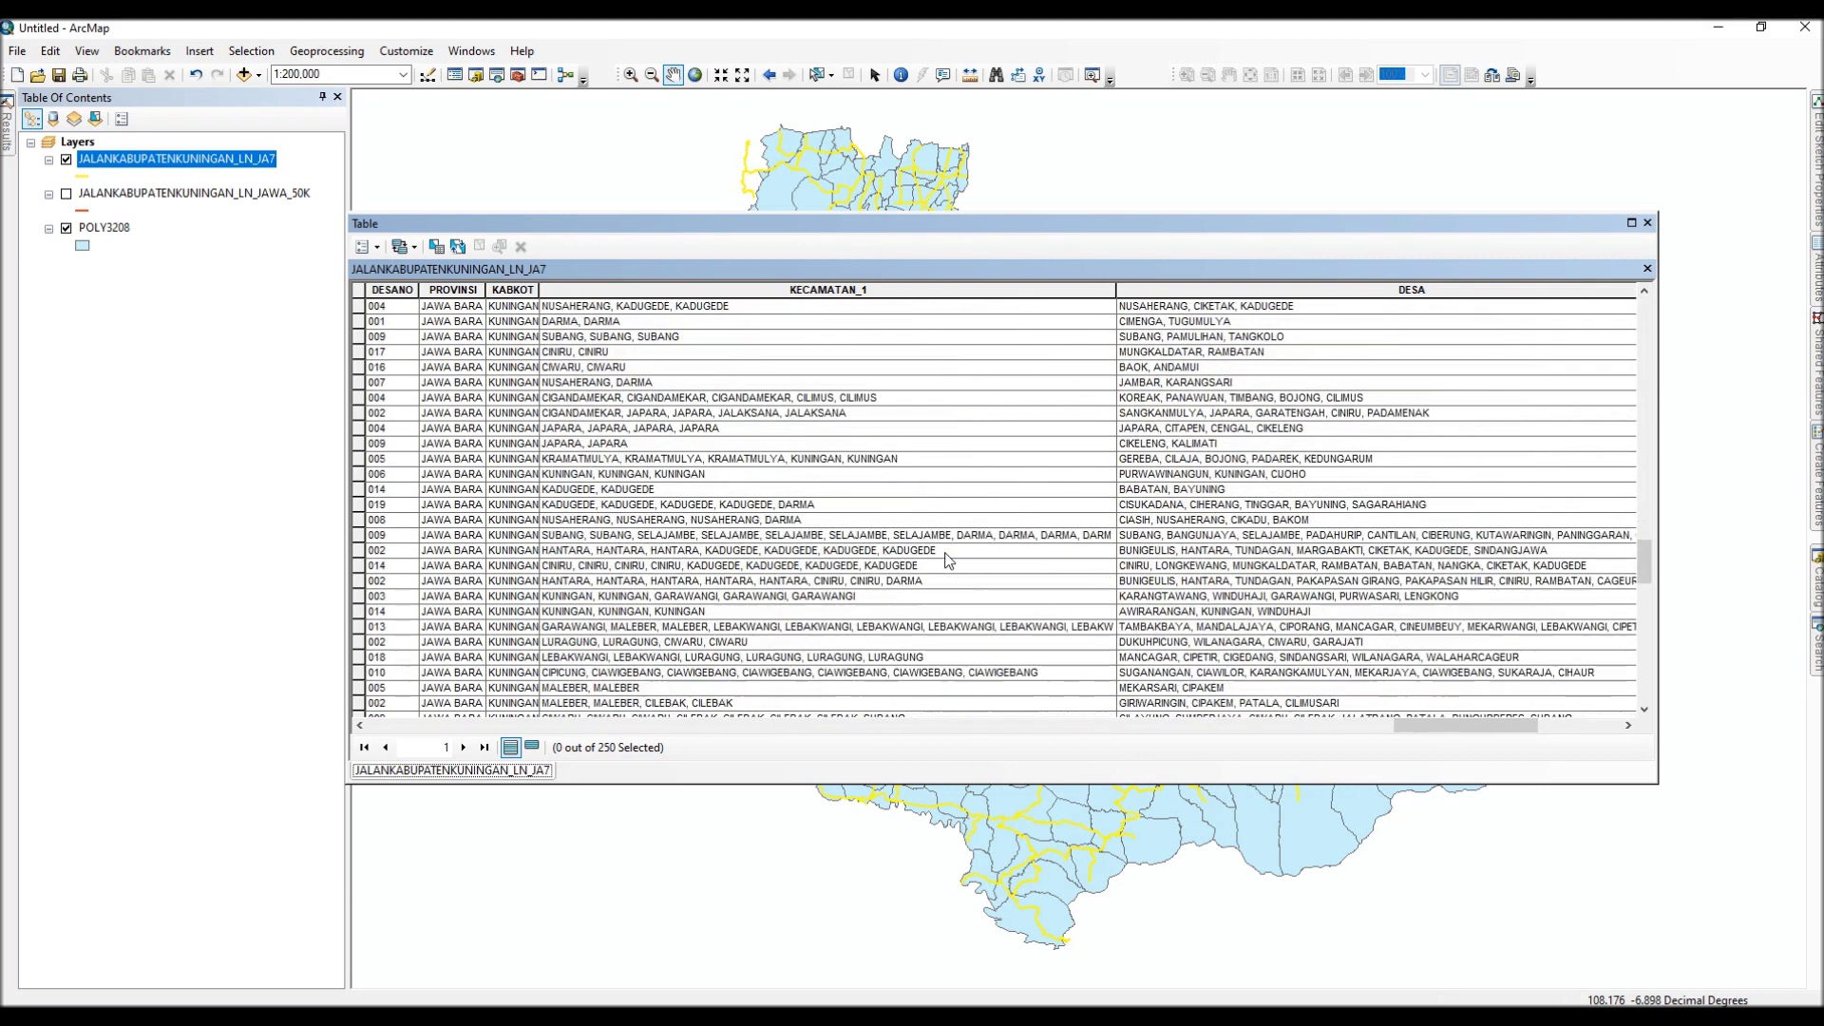
left_click_drag(1412, 730, 1454, 728)
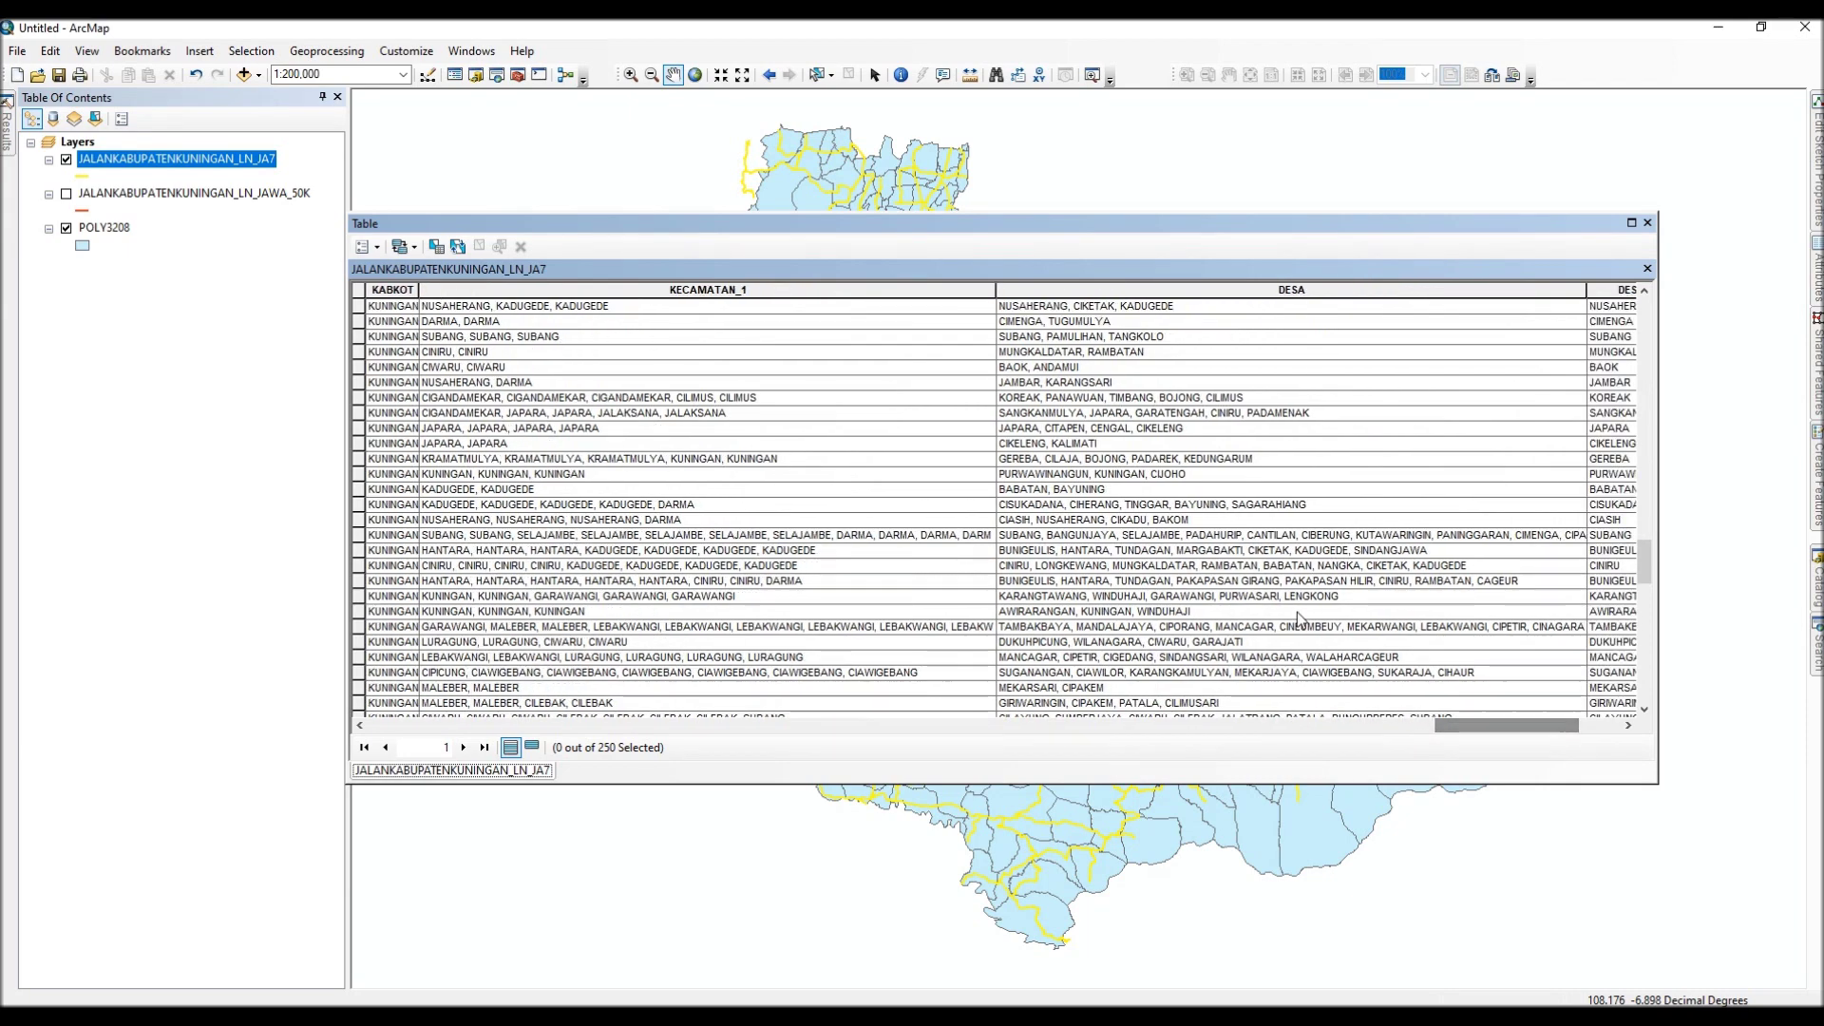
scroll(1284, 613, "up", 15)
scroll(1283, 611, "up", 15)
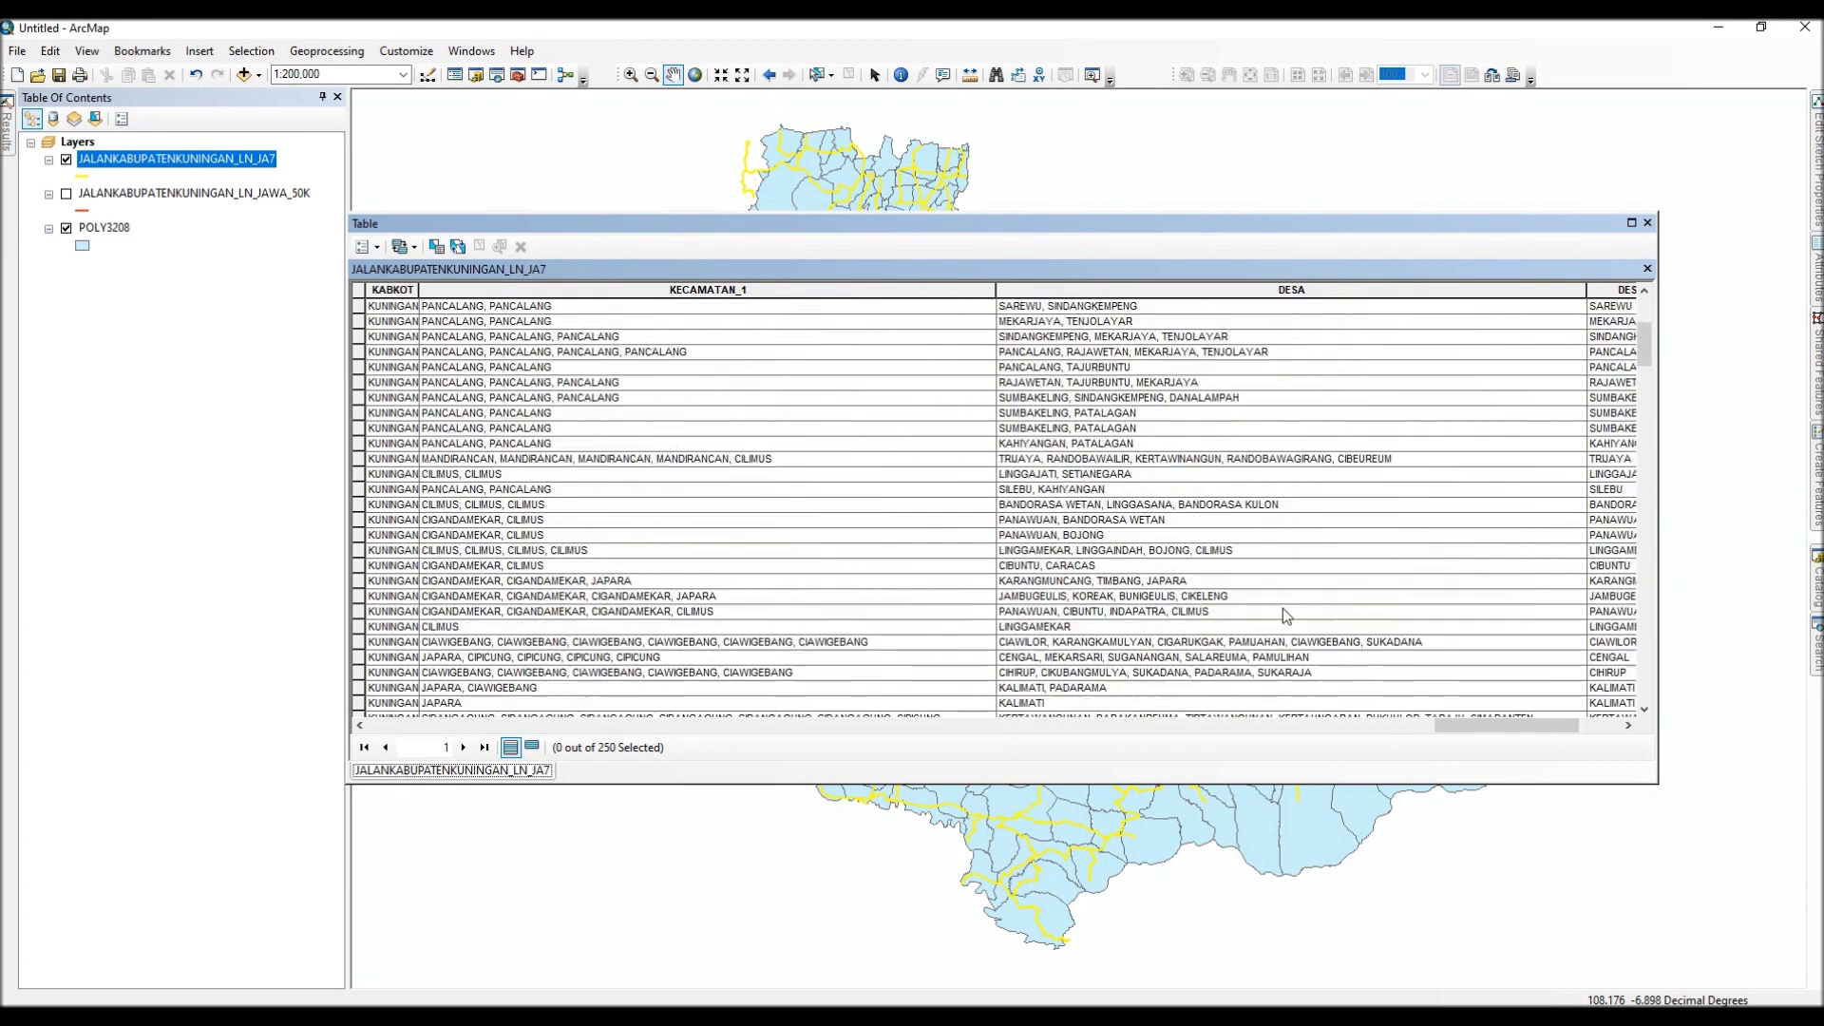
scroll(1284, 612, "down", 20)
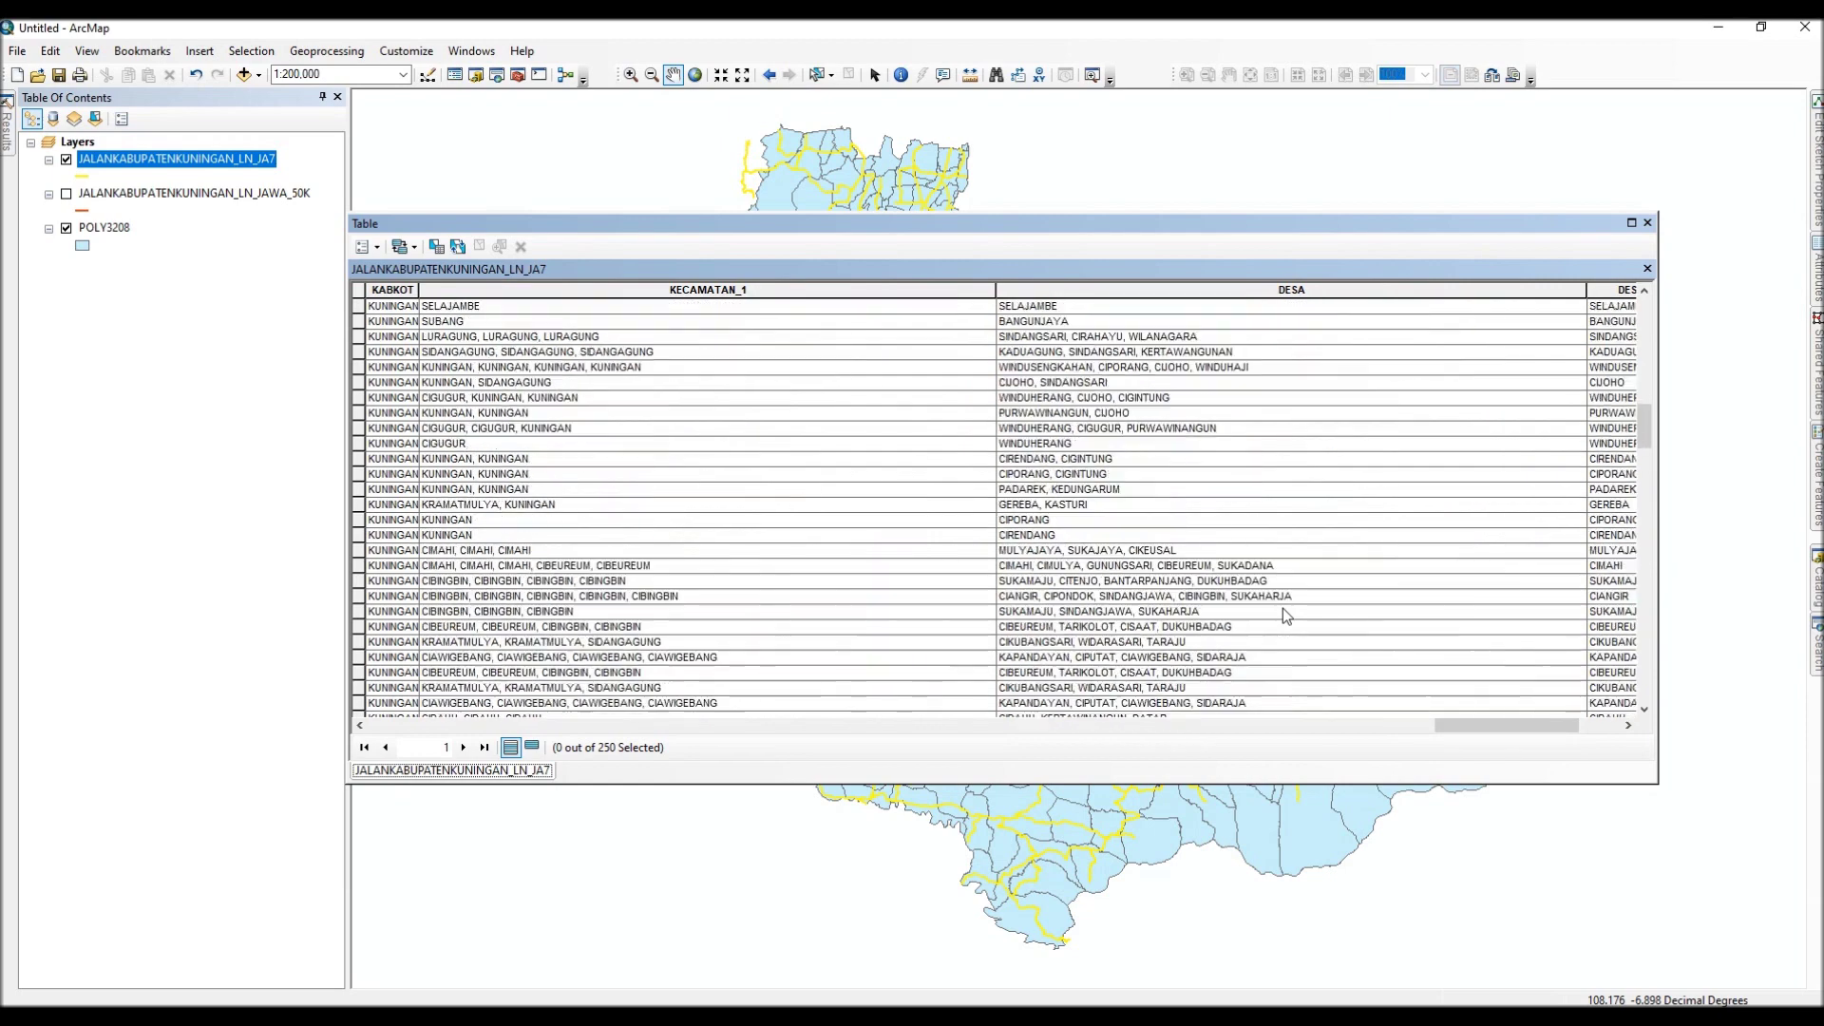
scroll(1282, 610, "down", 15)
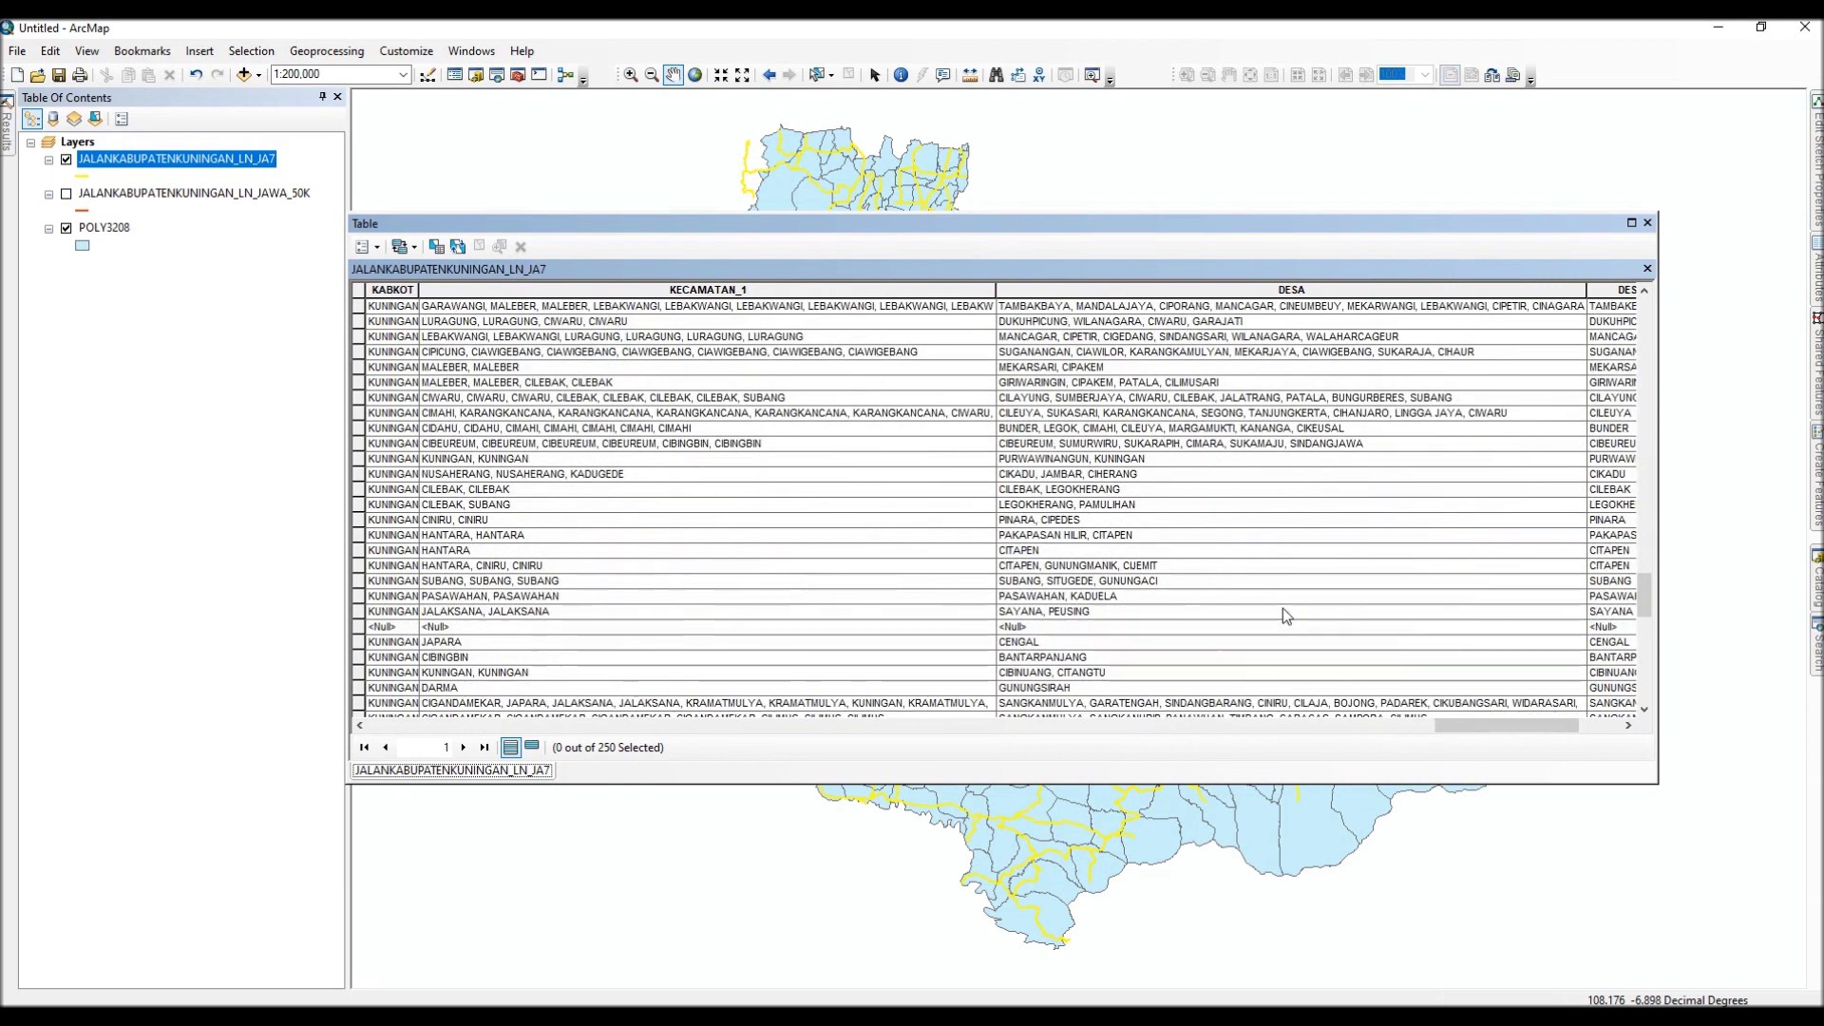
scroll(1319, 679, "down", 10)
scroll(1318, 676, "down", 10)
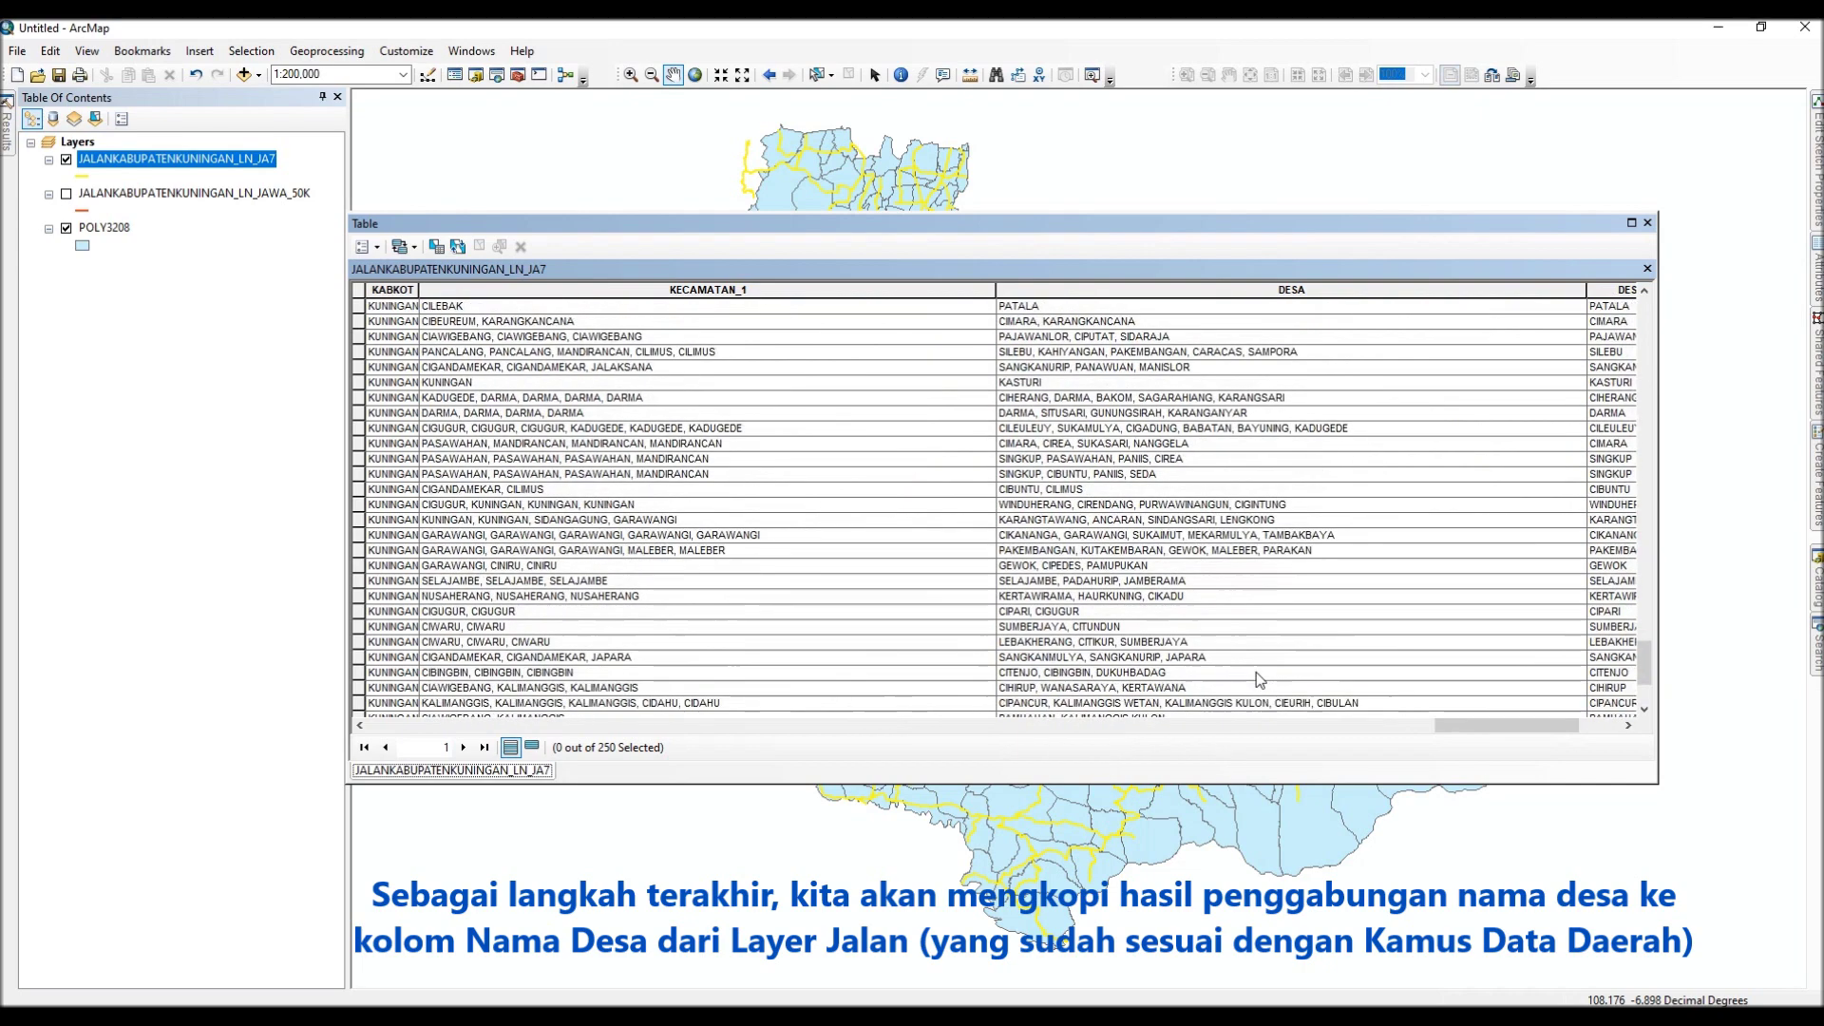
Step: Fill the Desa_Kel column with the values of the DESA field using the Field Calculator expression [DESA]
scroll(1342, 704, "left", 5)
scroll(777, 516, "left", 15)
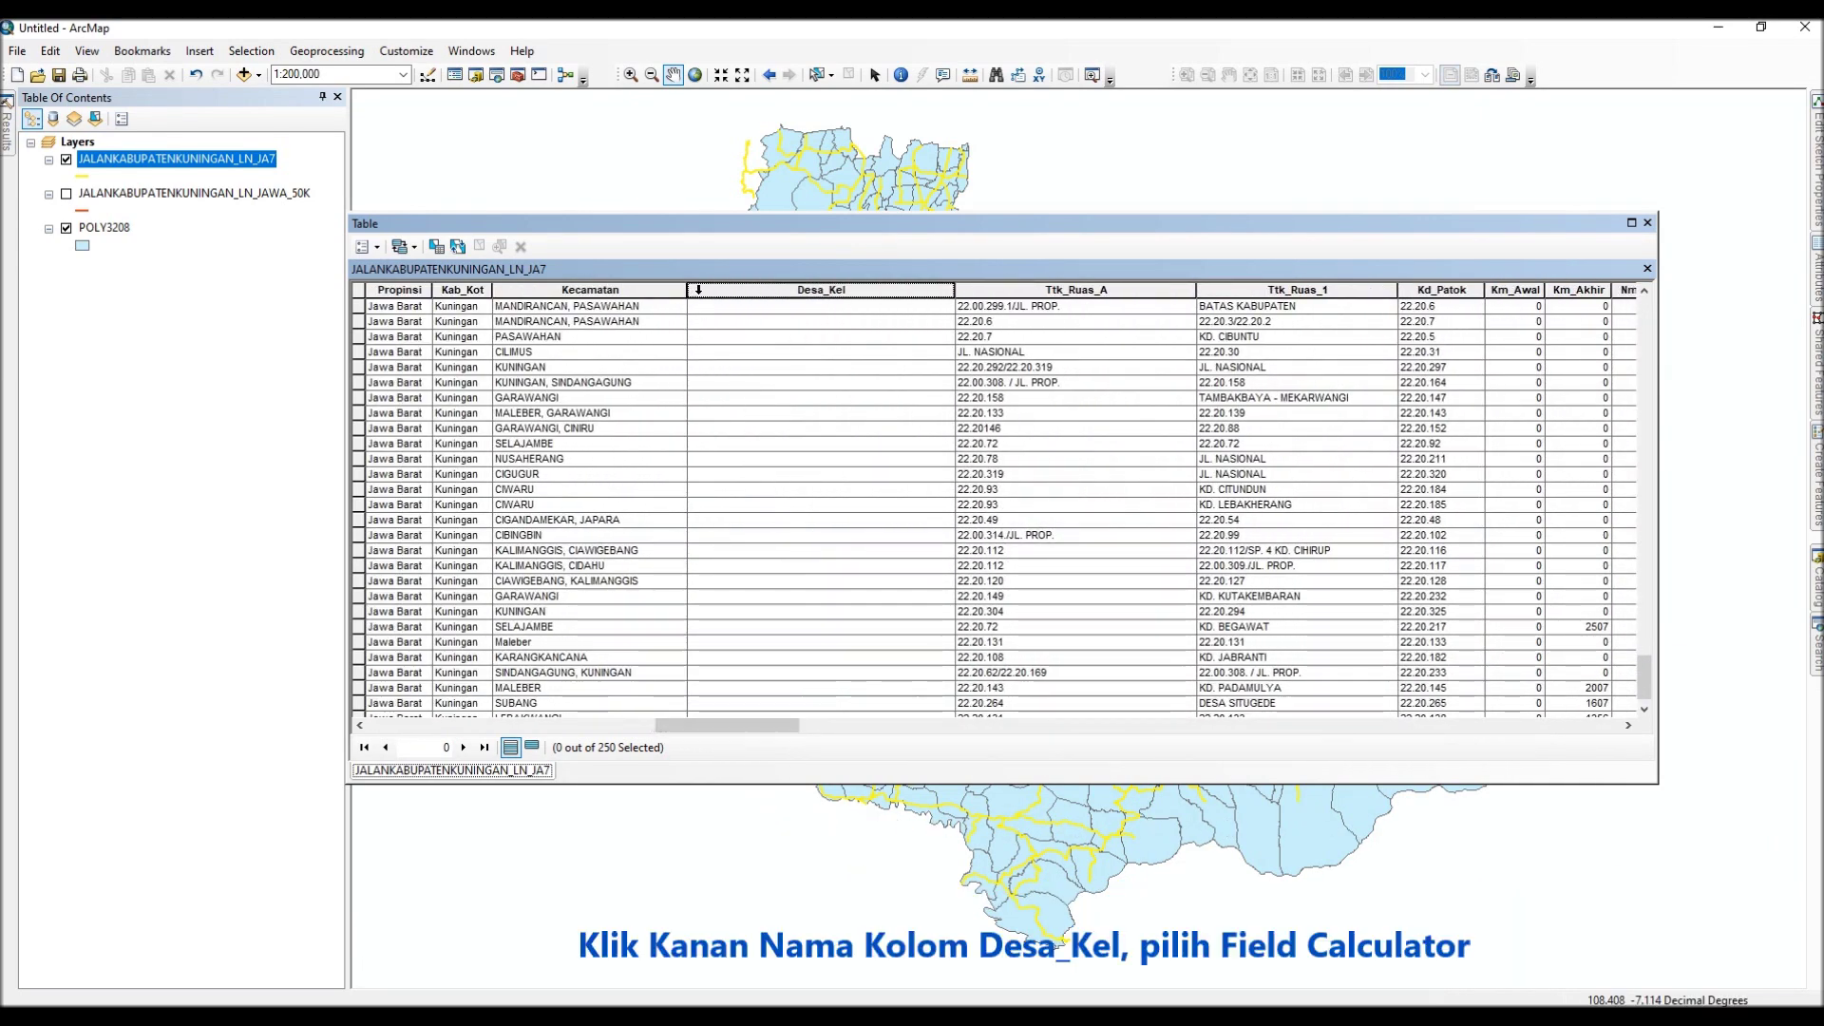
right_click(702, 295)
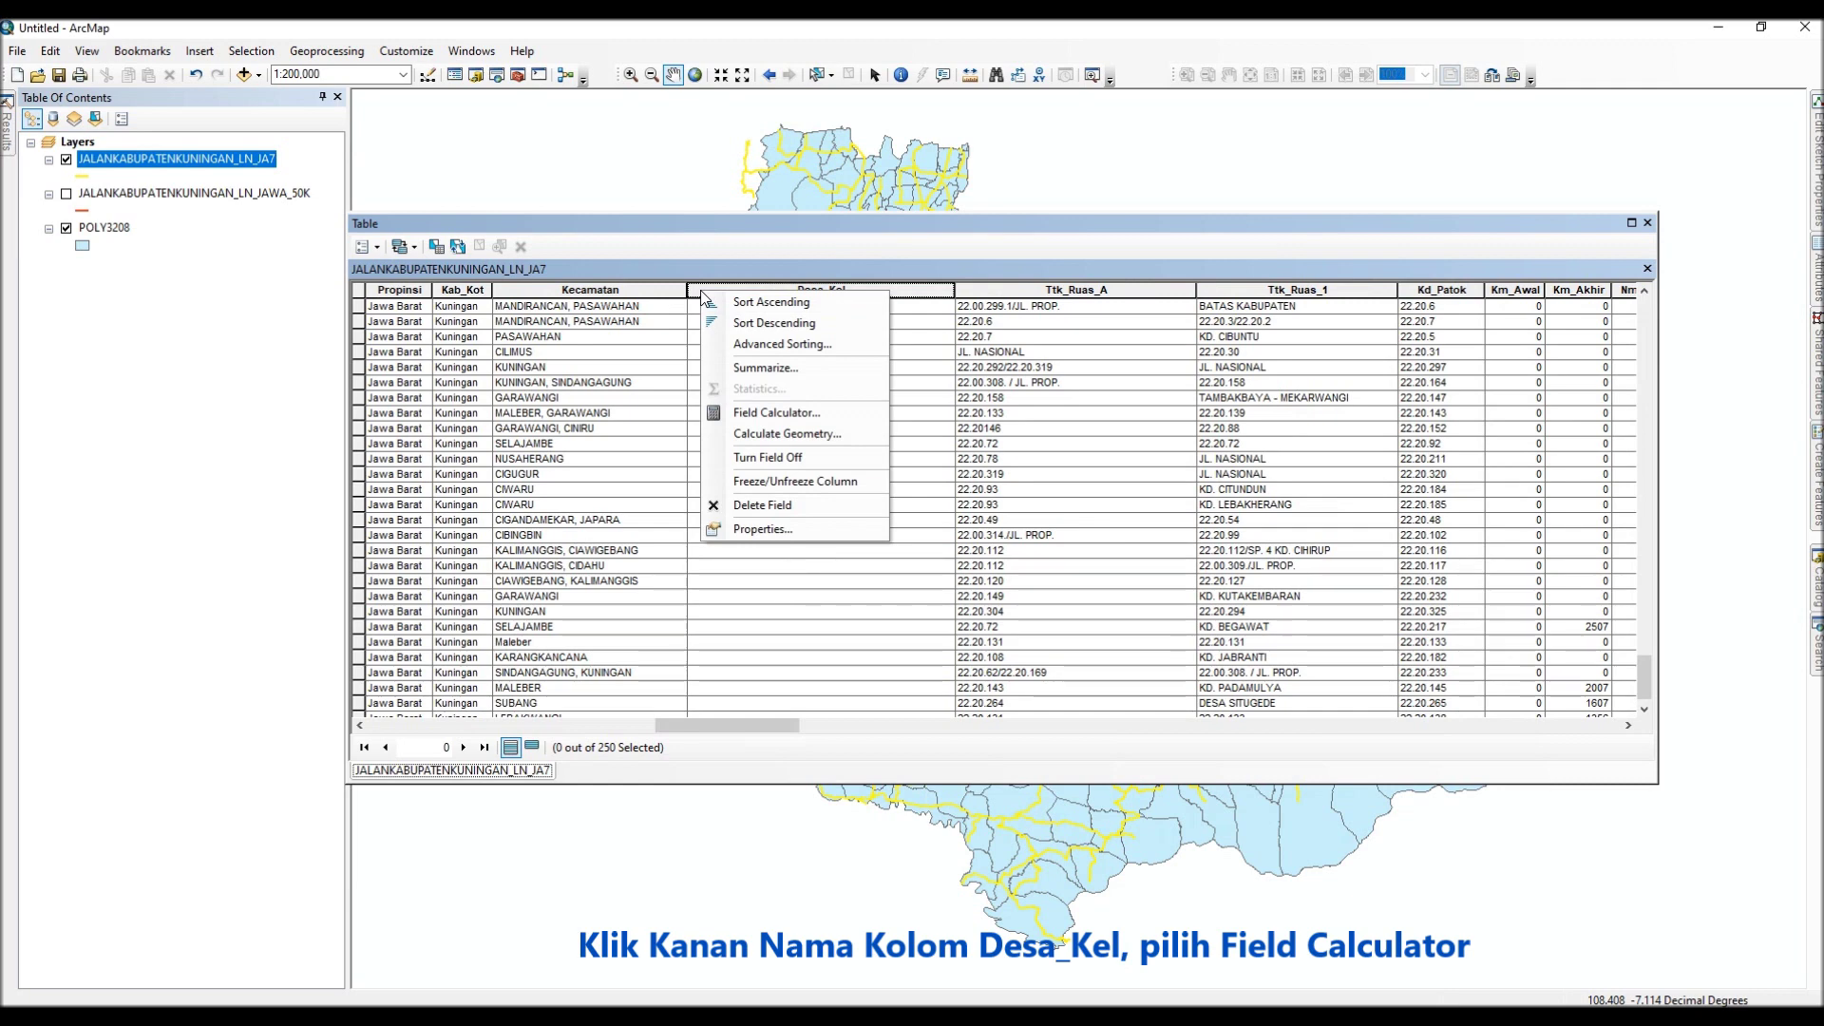
left_click(777, 414)
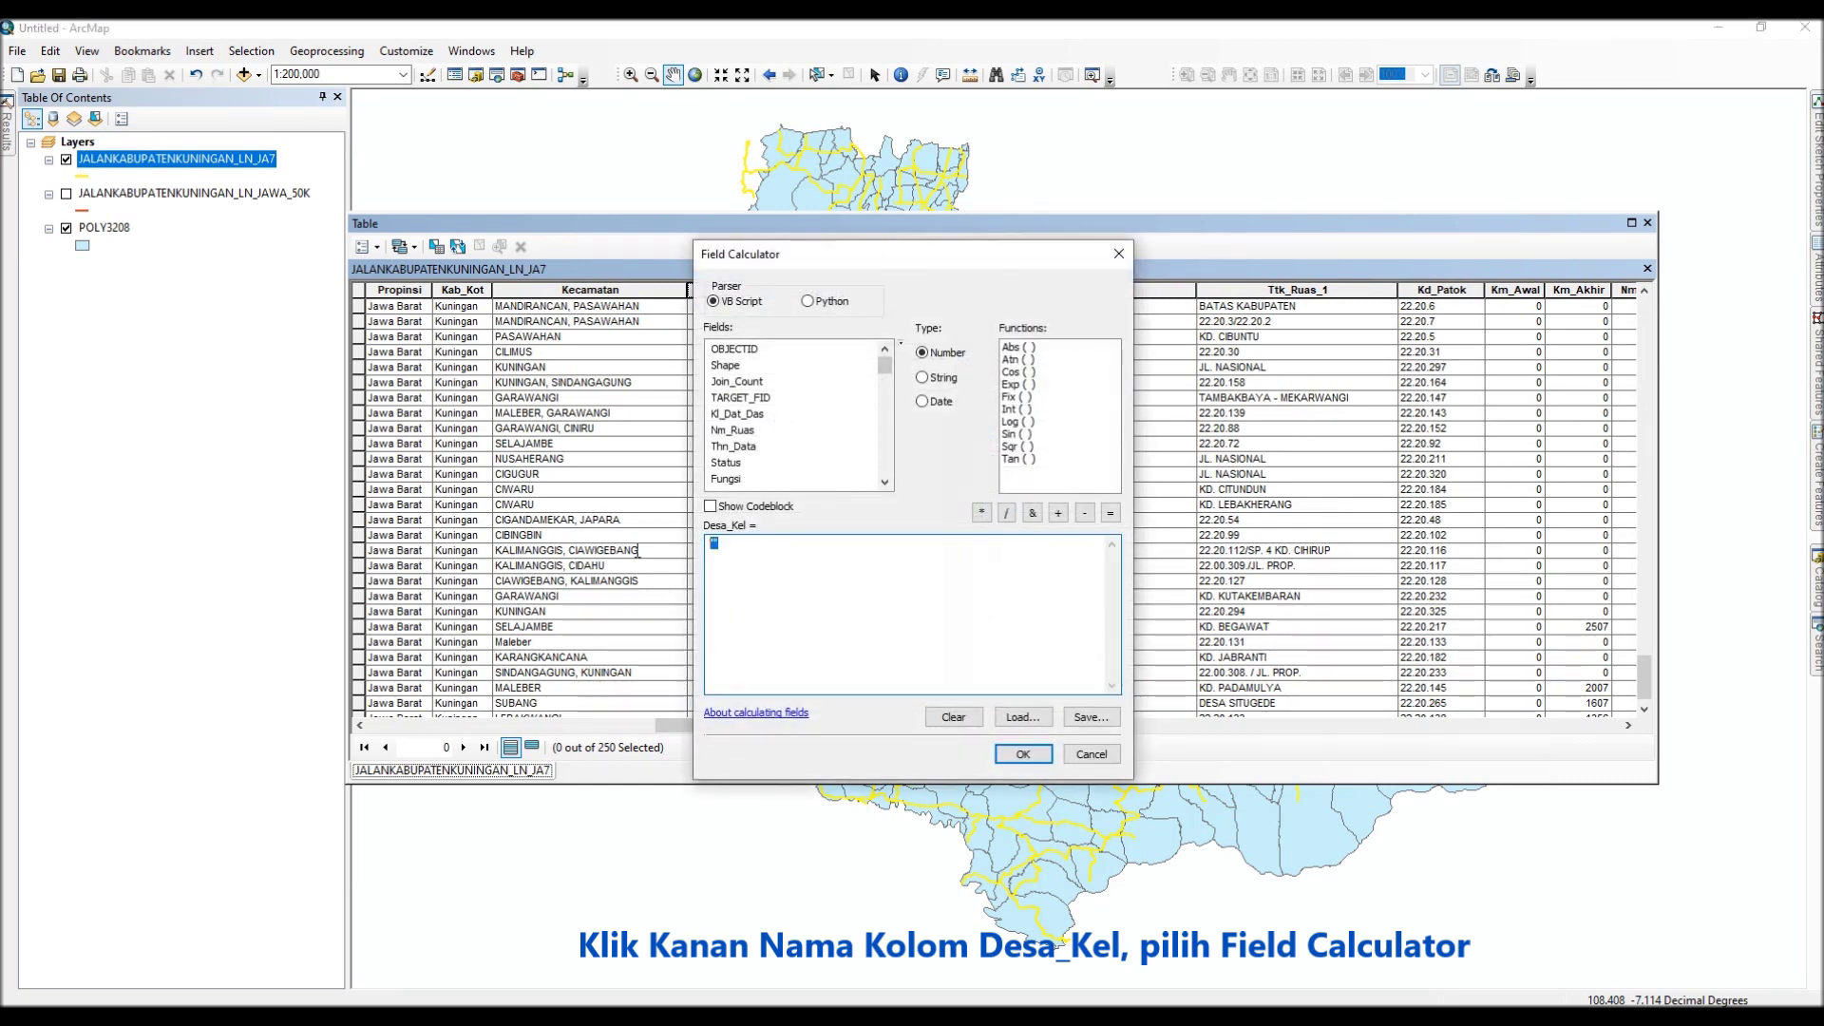
left_click_drag(887, 365, 903, 471)
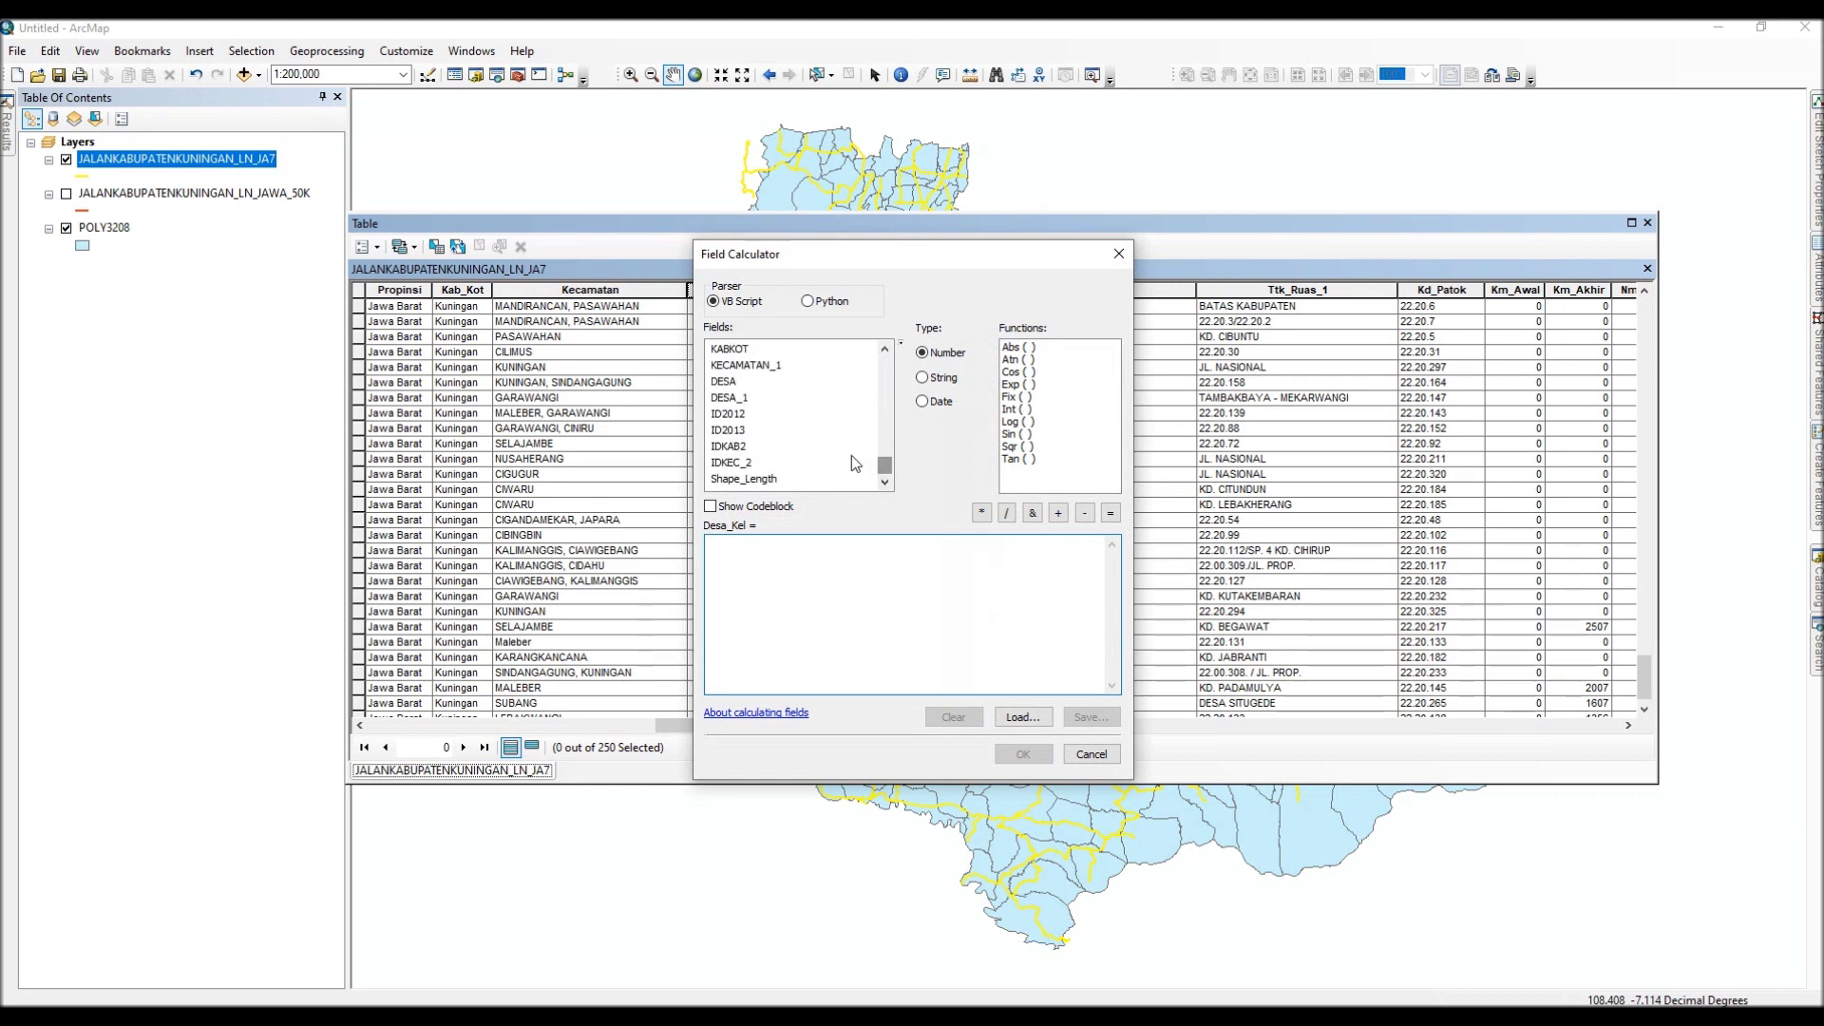
double_click(726, 382)
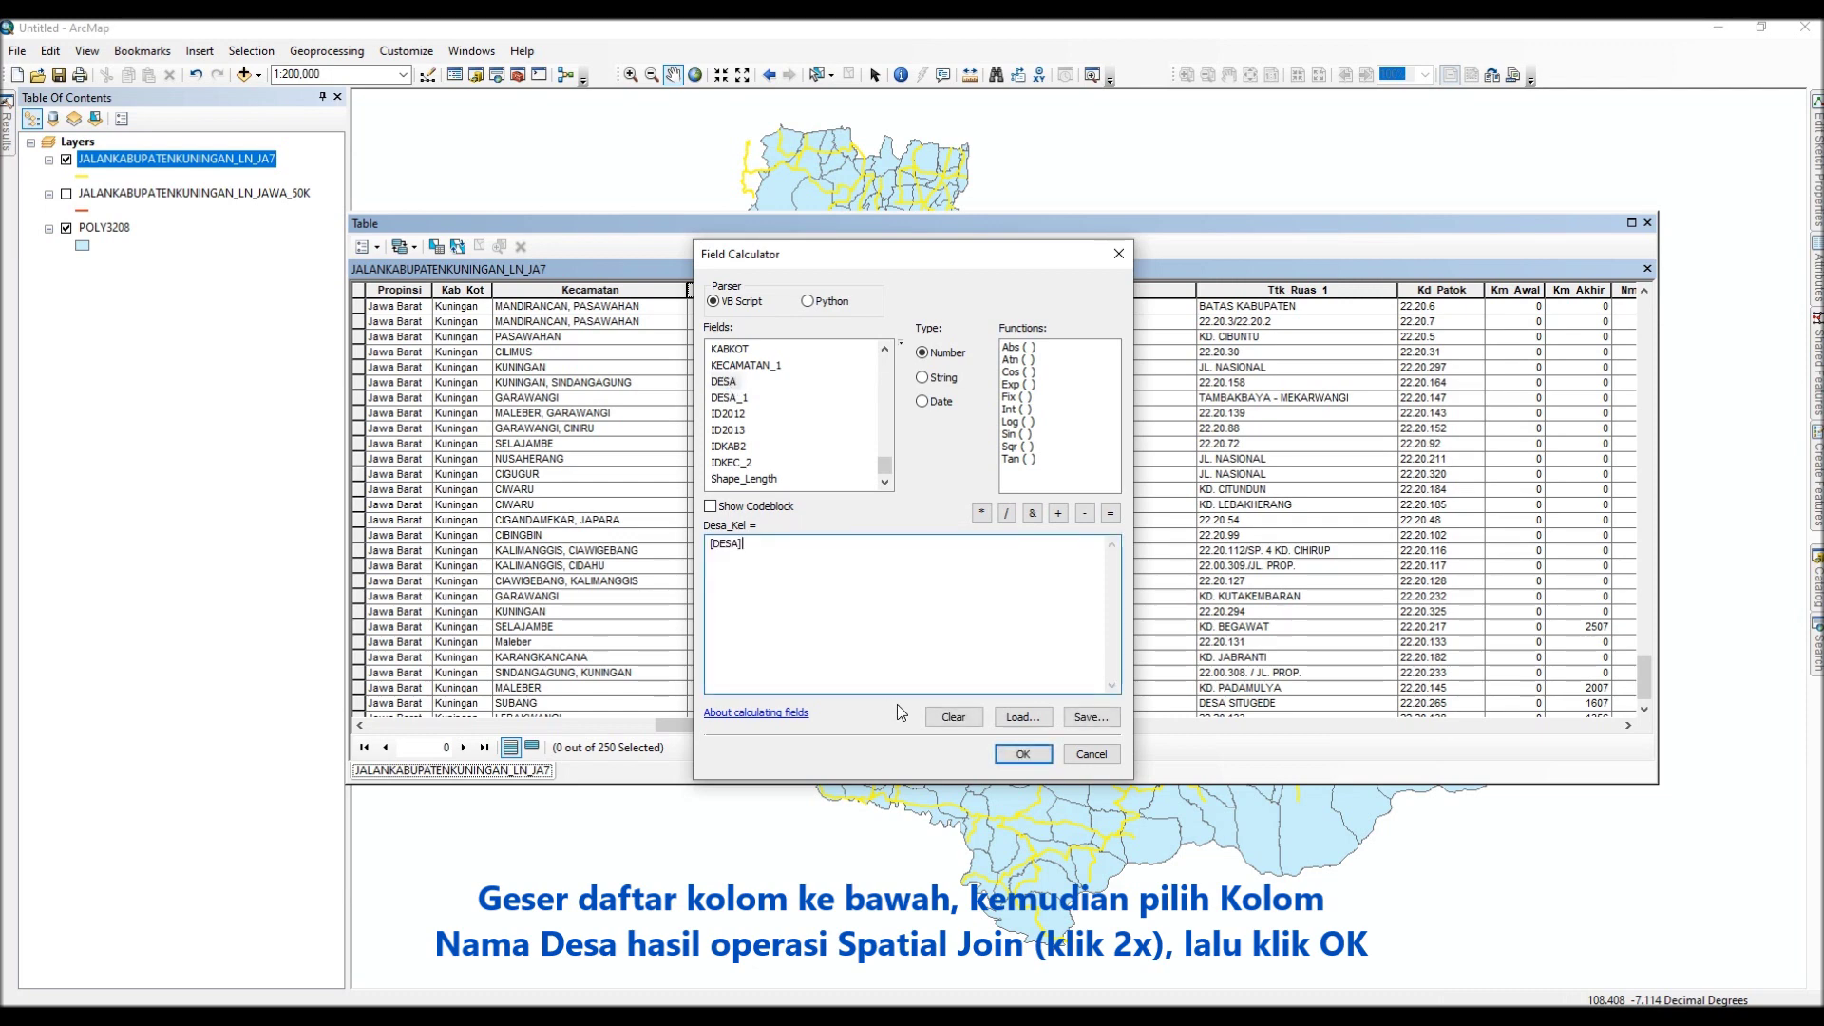
left_click(1024, 755)
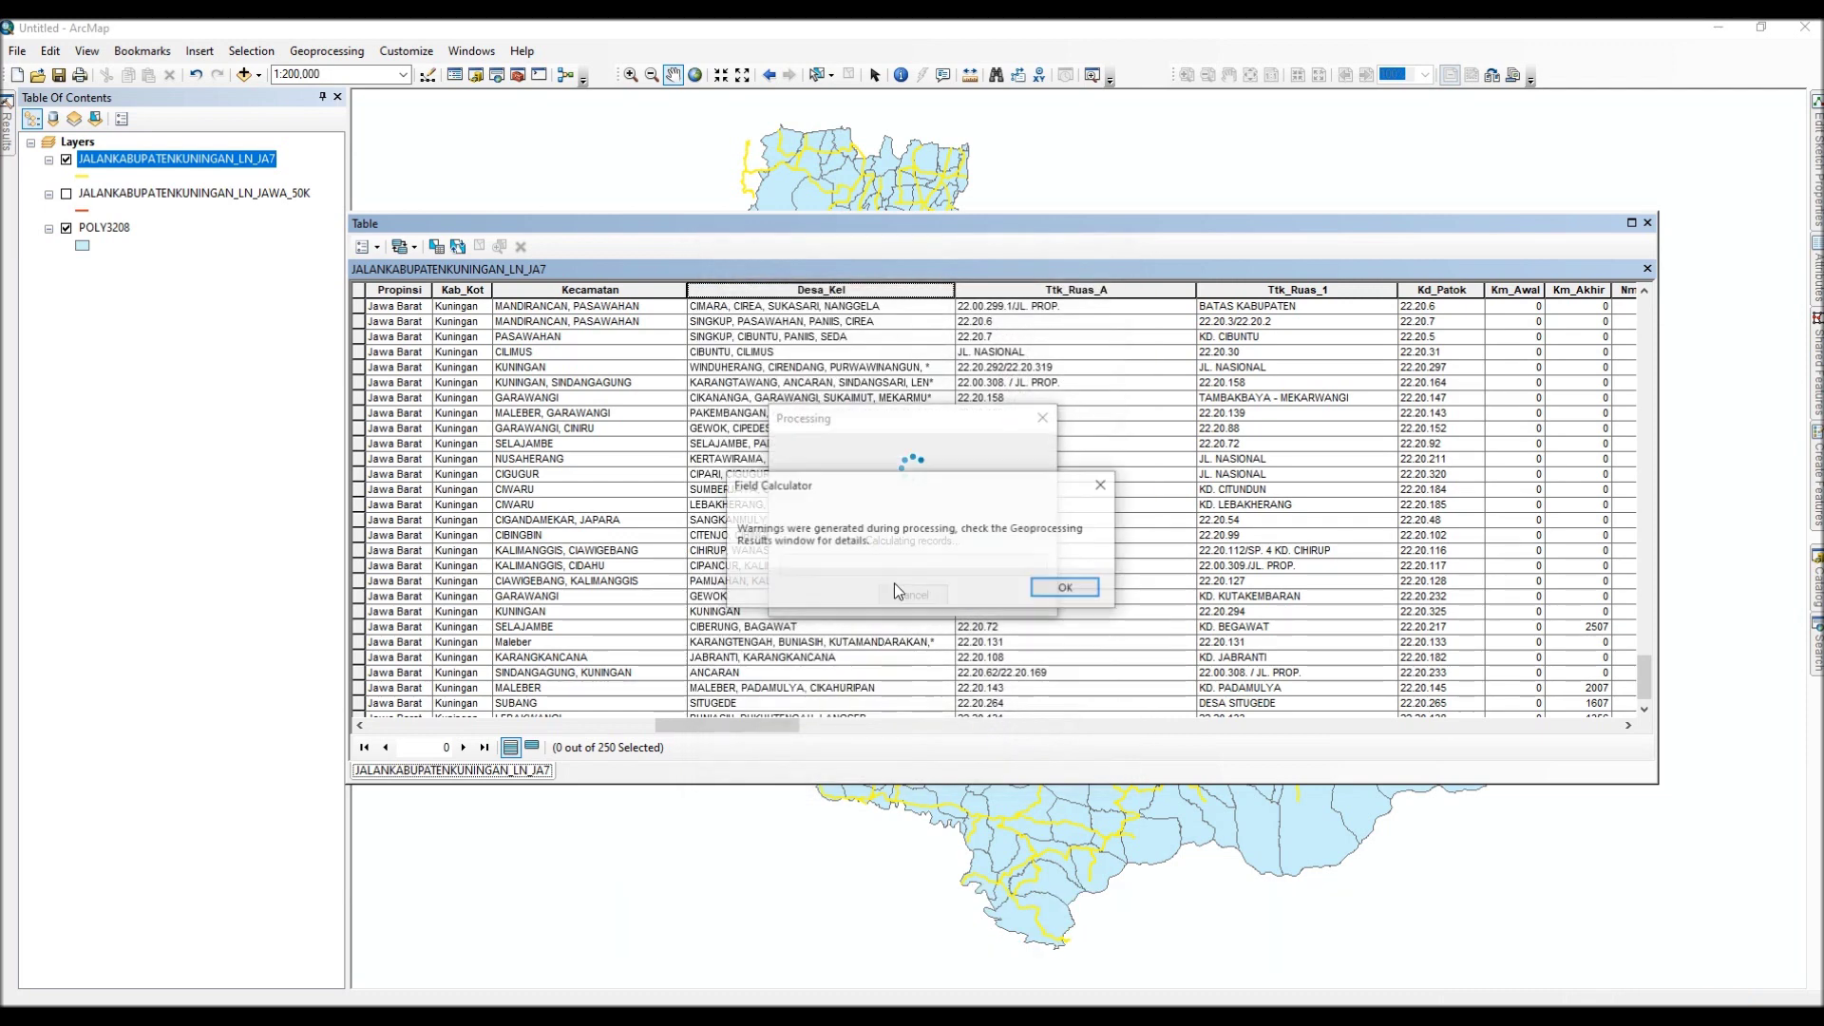
left_click(1047, 589)
Step: Widen the Desa_Kel column and check the copied village names across the road records
left_click_drag(955, 289, 1020, 289)
scroll(983, 446, "up", 3)
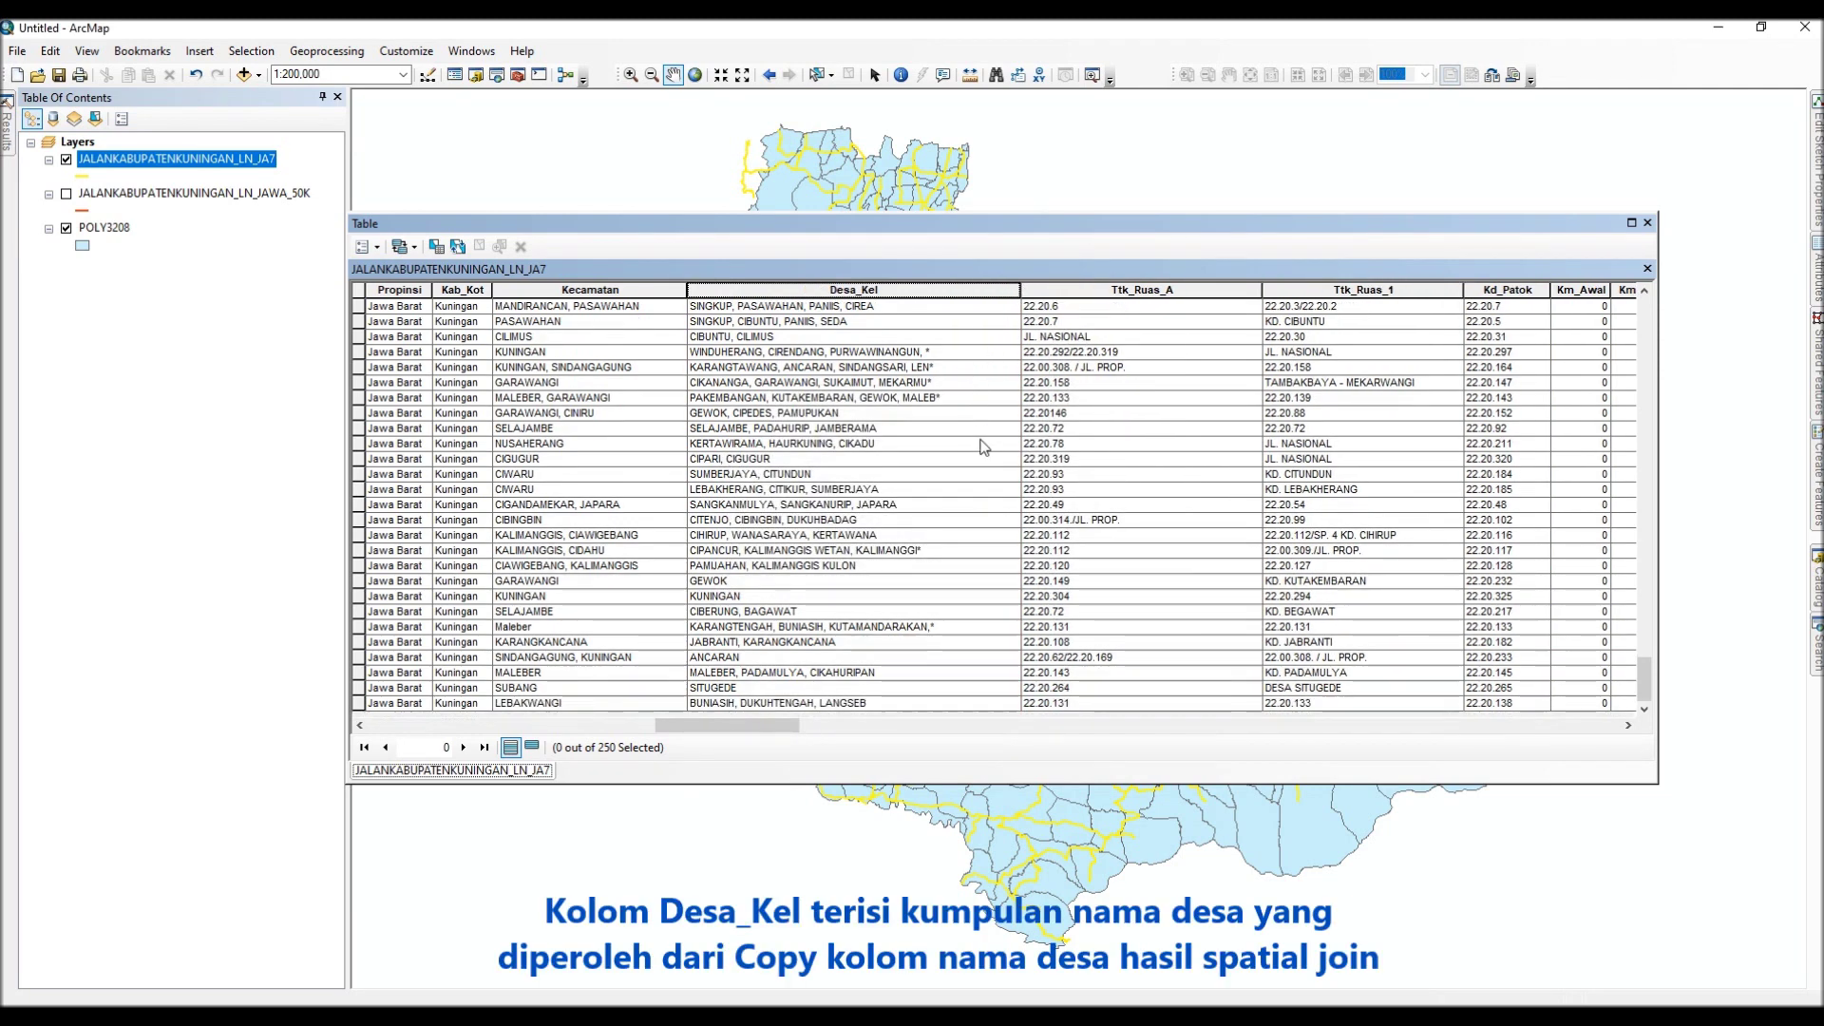
scroll(983, 447, "up", 15)
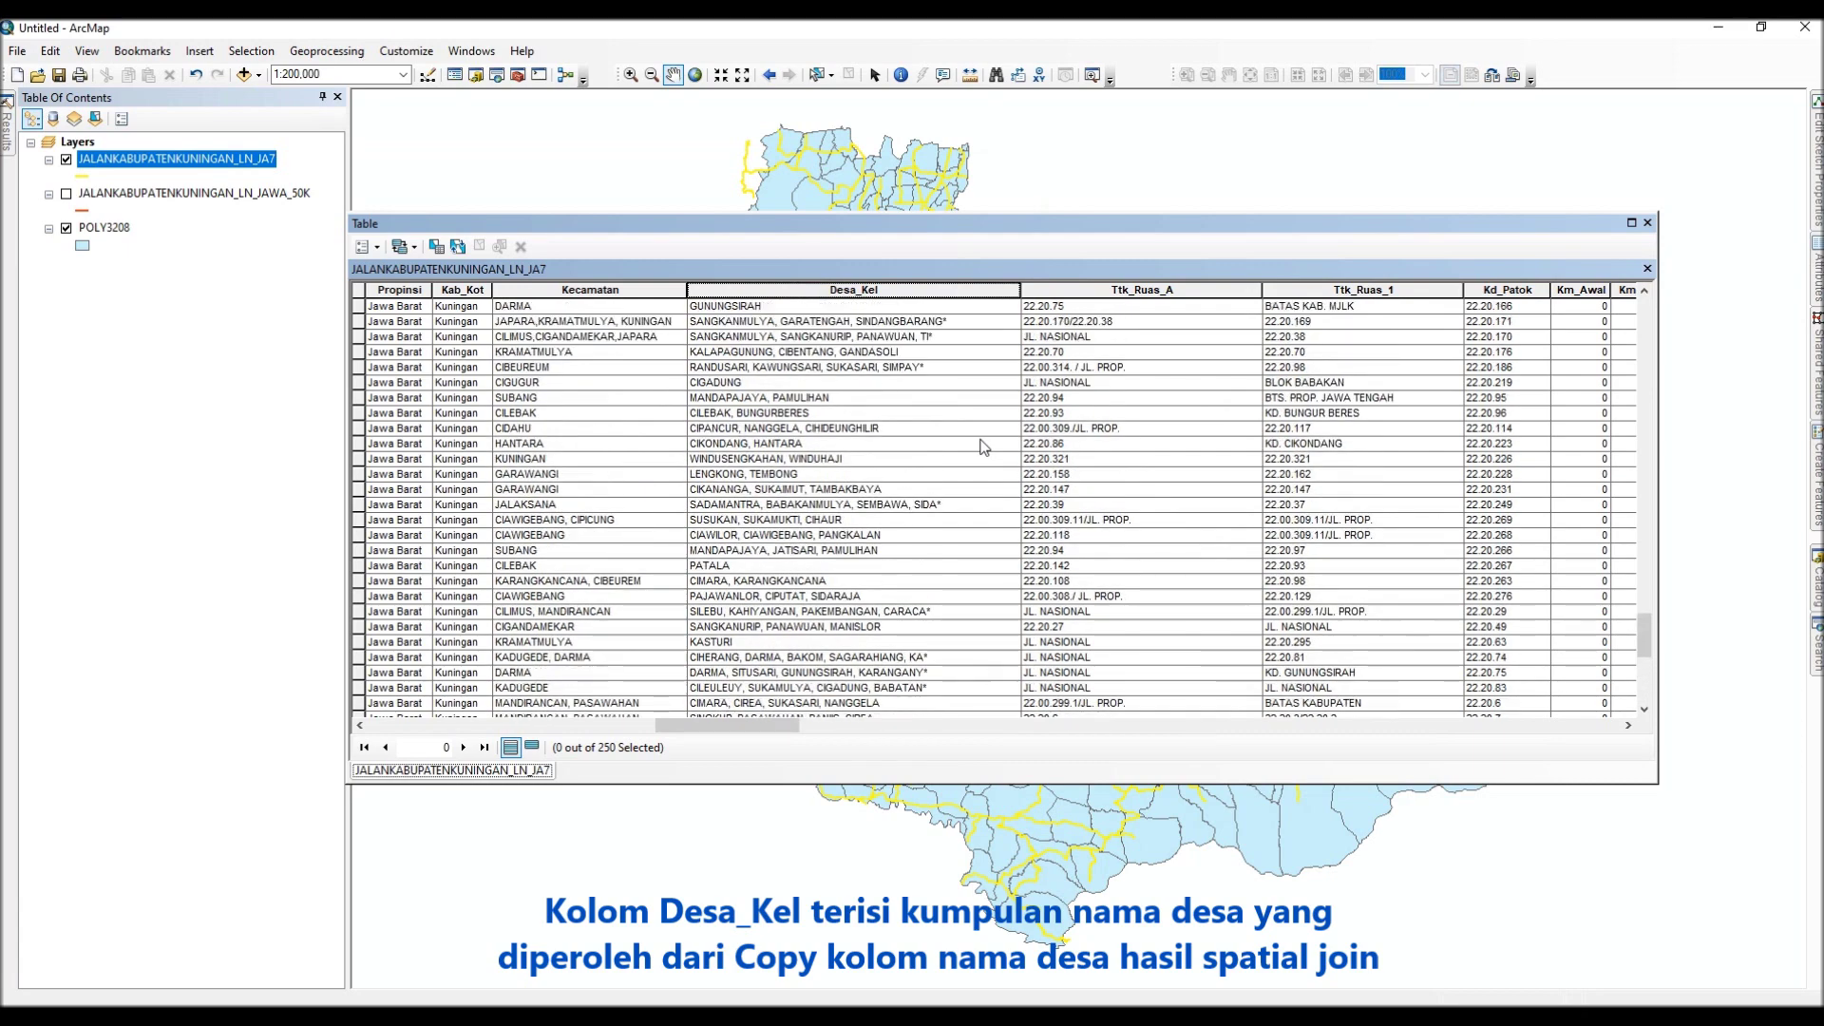
scroll(983, 447, "up", 10)
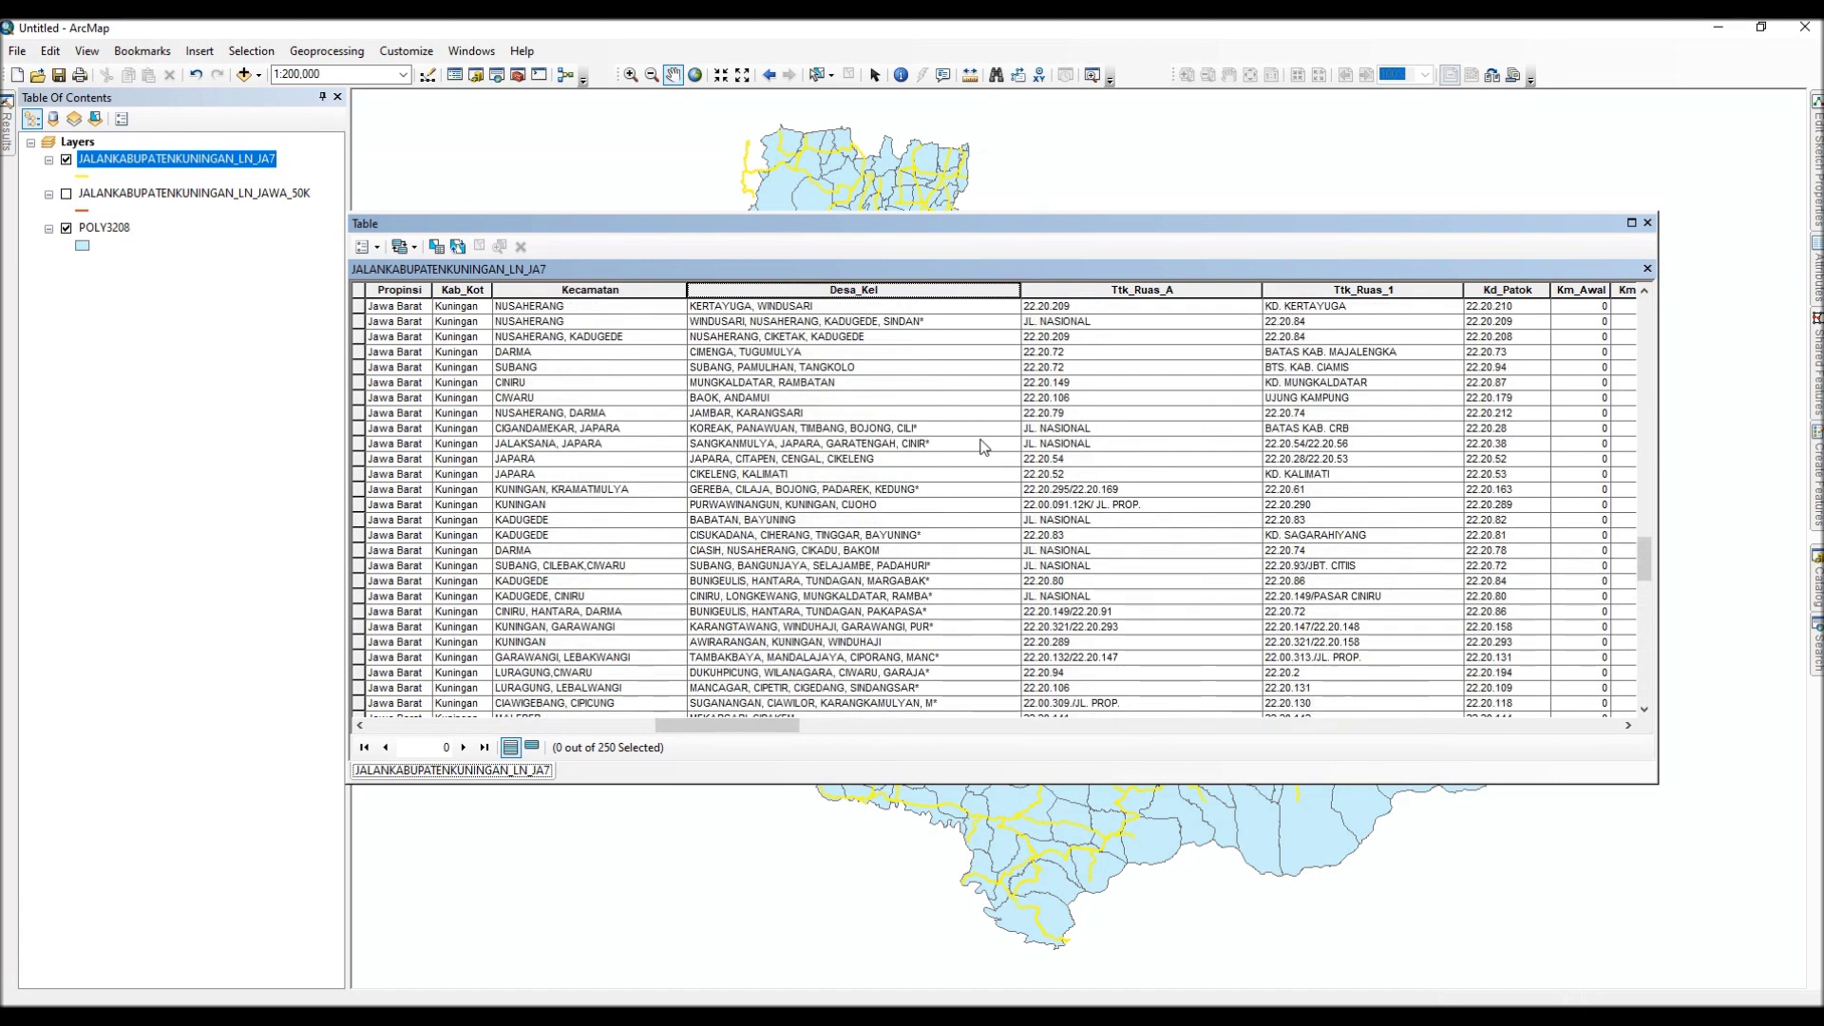
scroll(983, 447, "up", 15)
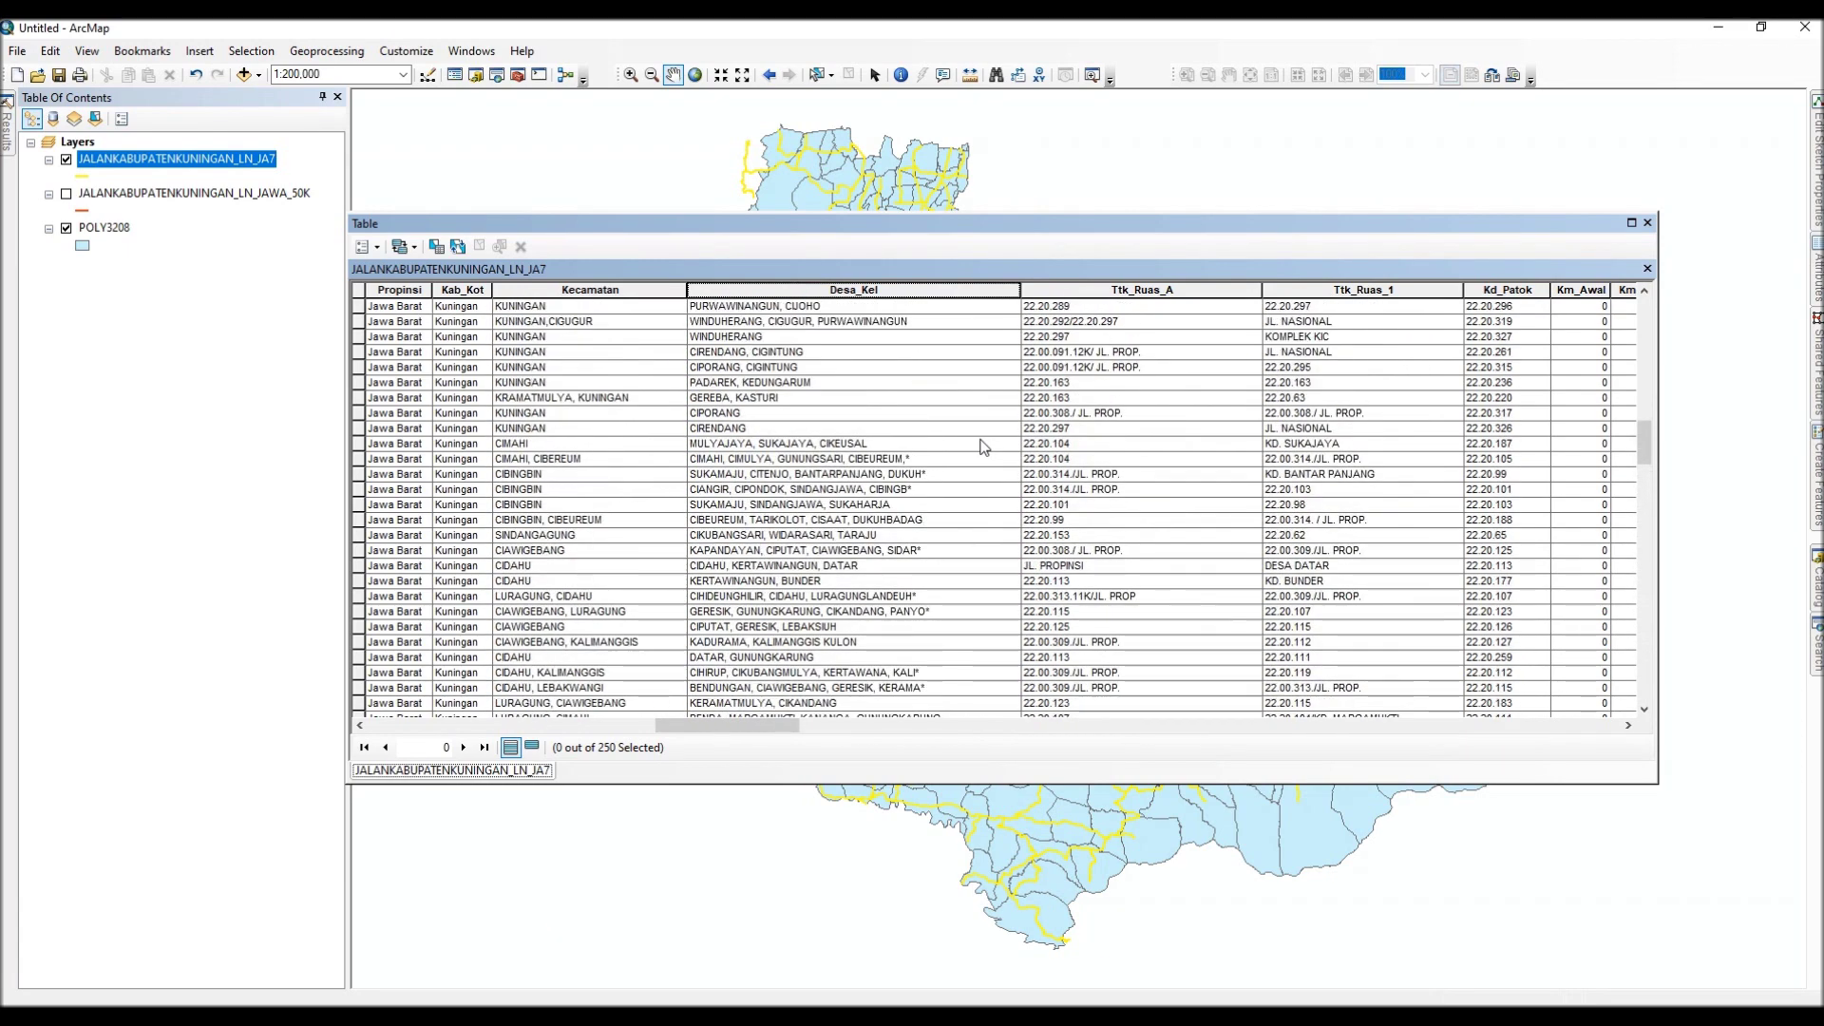
scroll(983, 447, "down", 6)
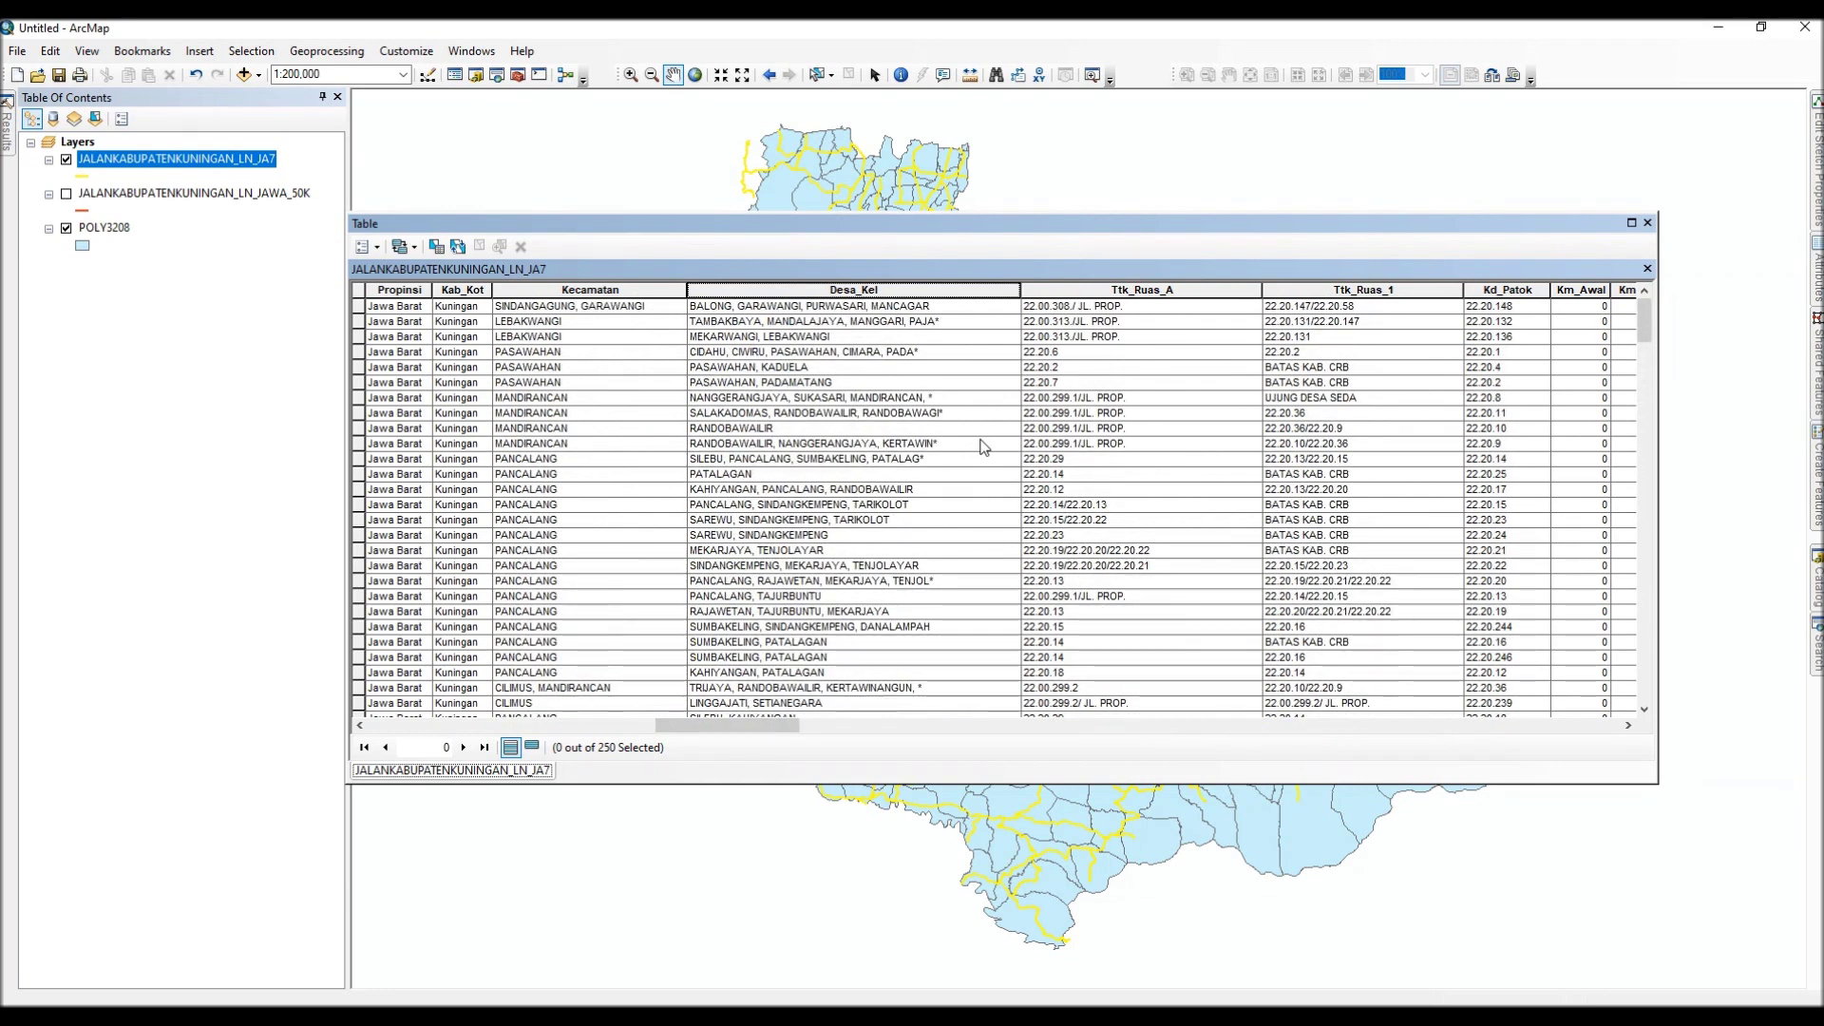
scroll(983, 446, "down", 10)
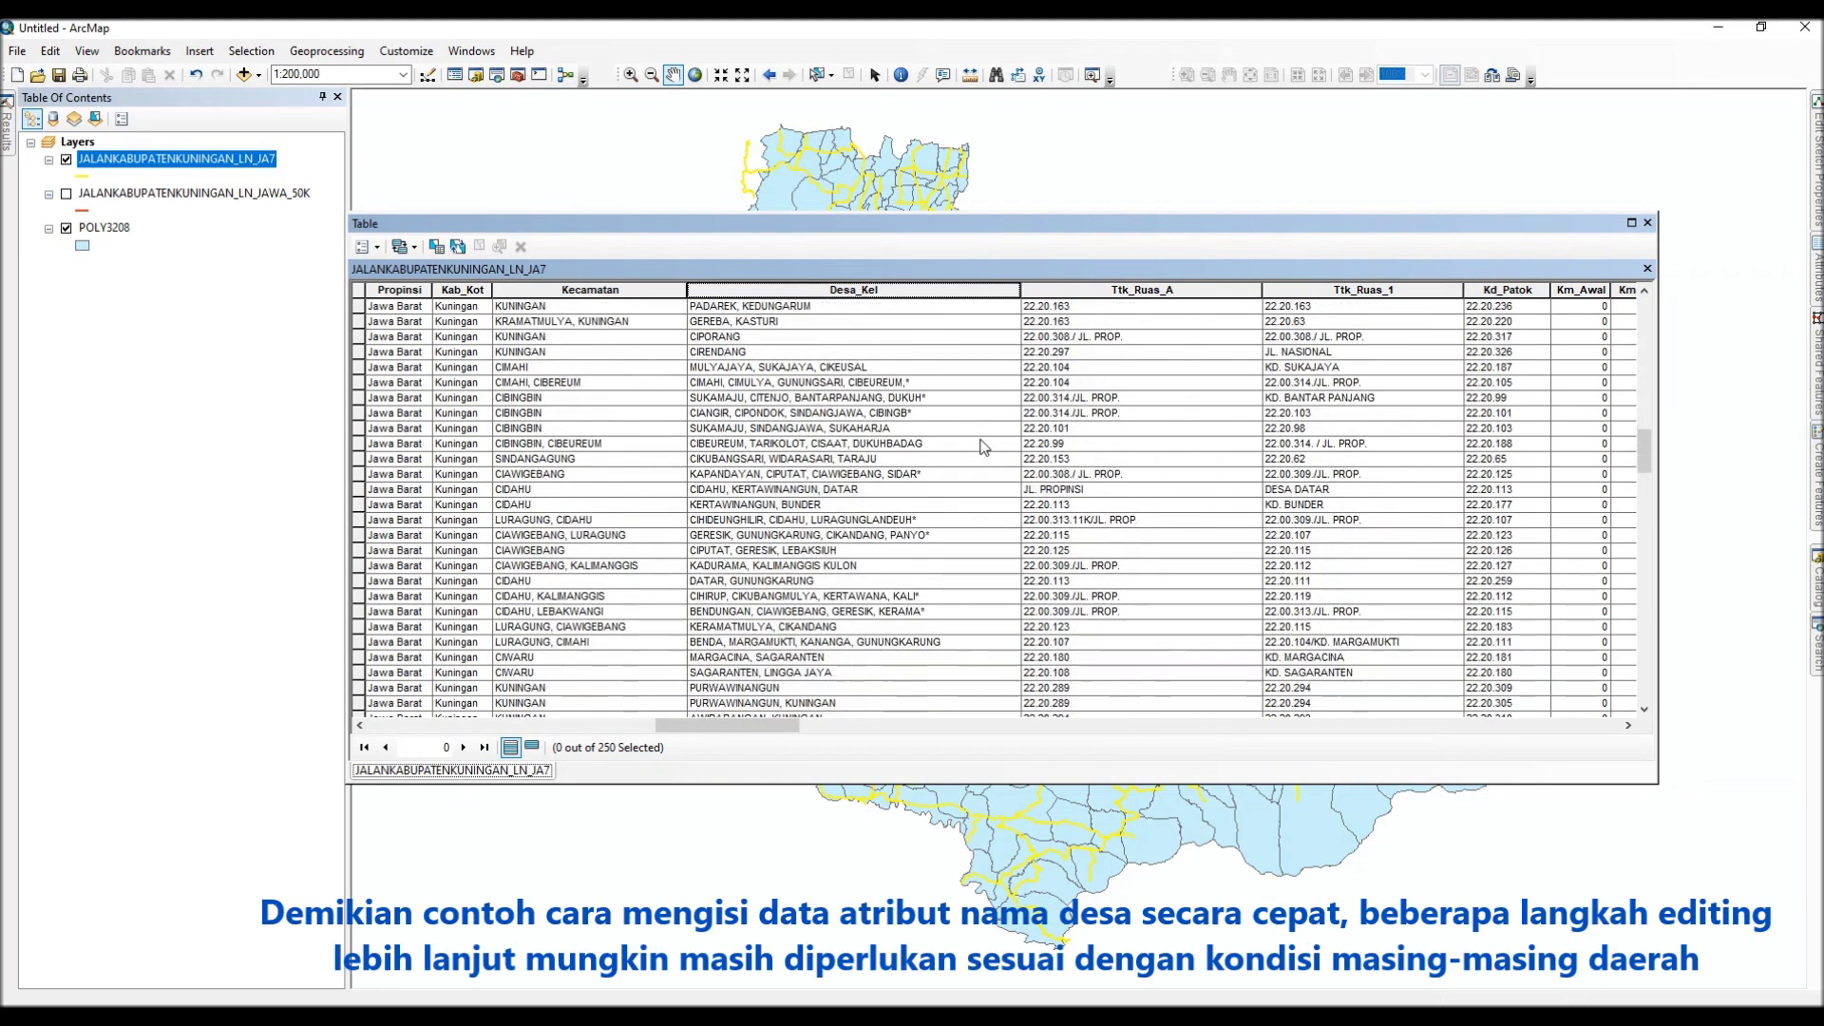
scroll(983, 446, "down", 5)
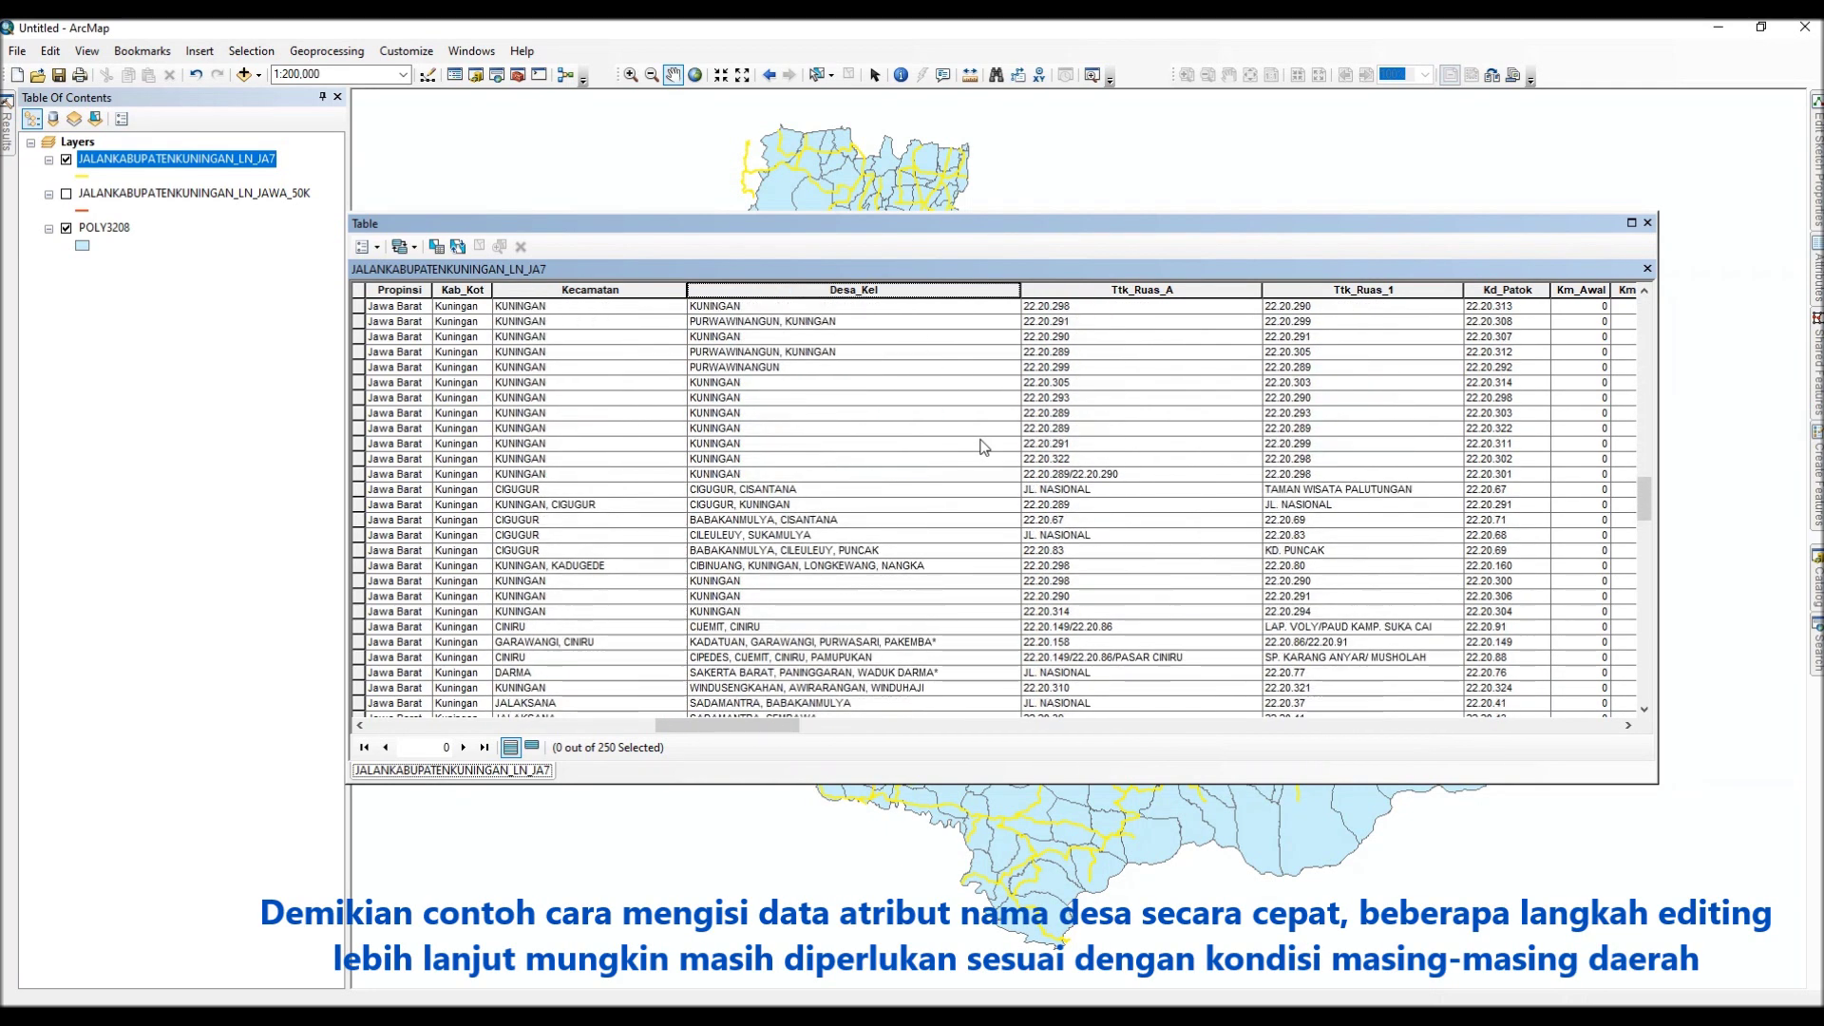
scroll(983, 447, "down", 8)
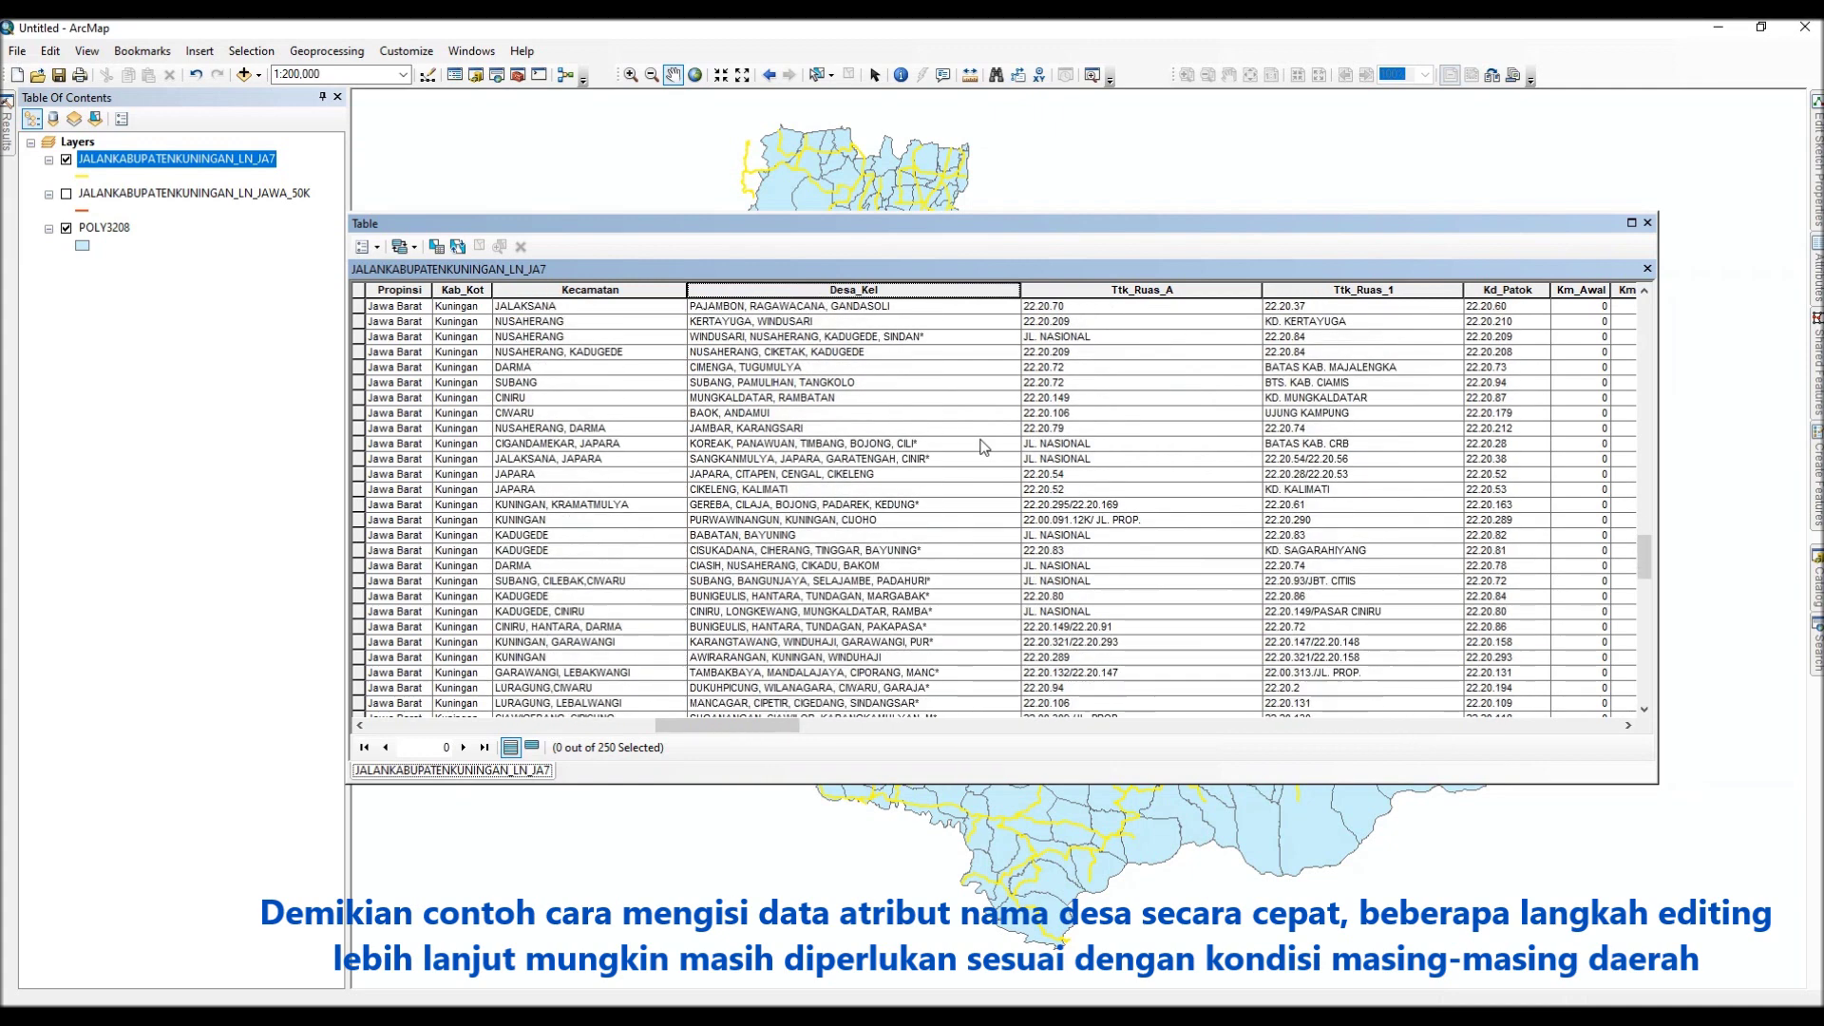
scroll(983, 446, "down", 8)
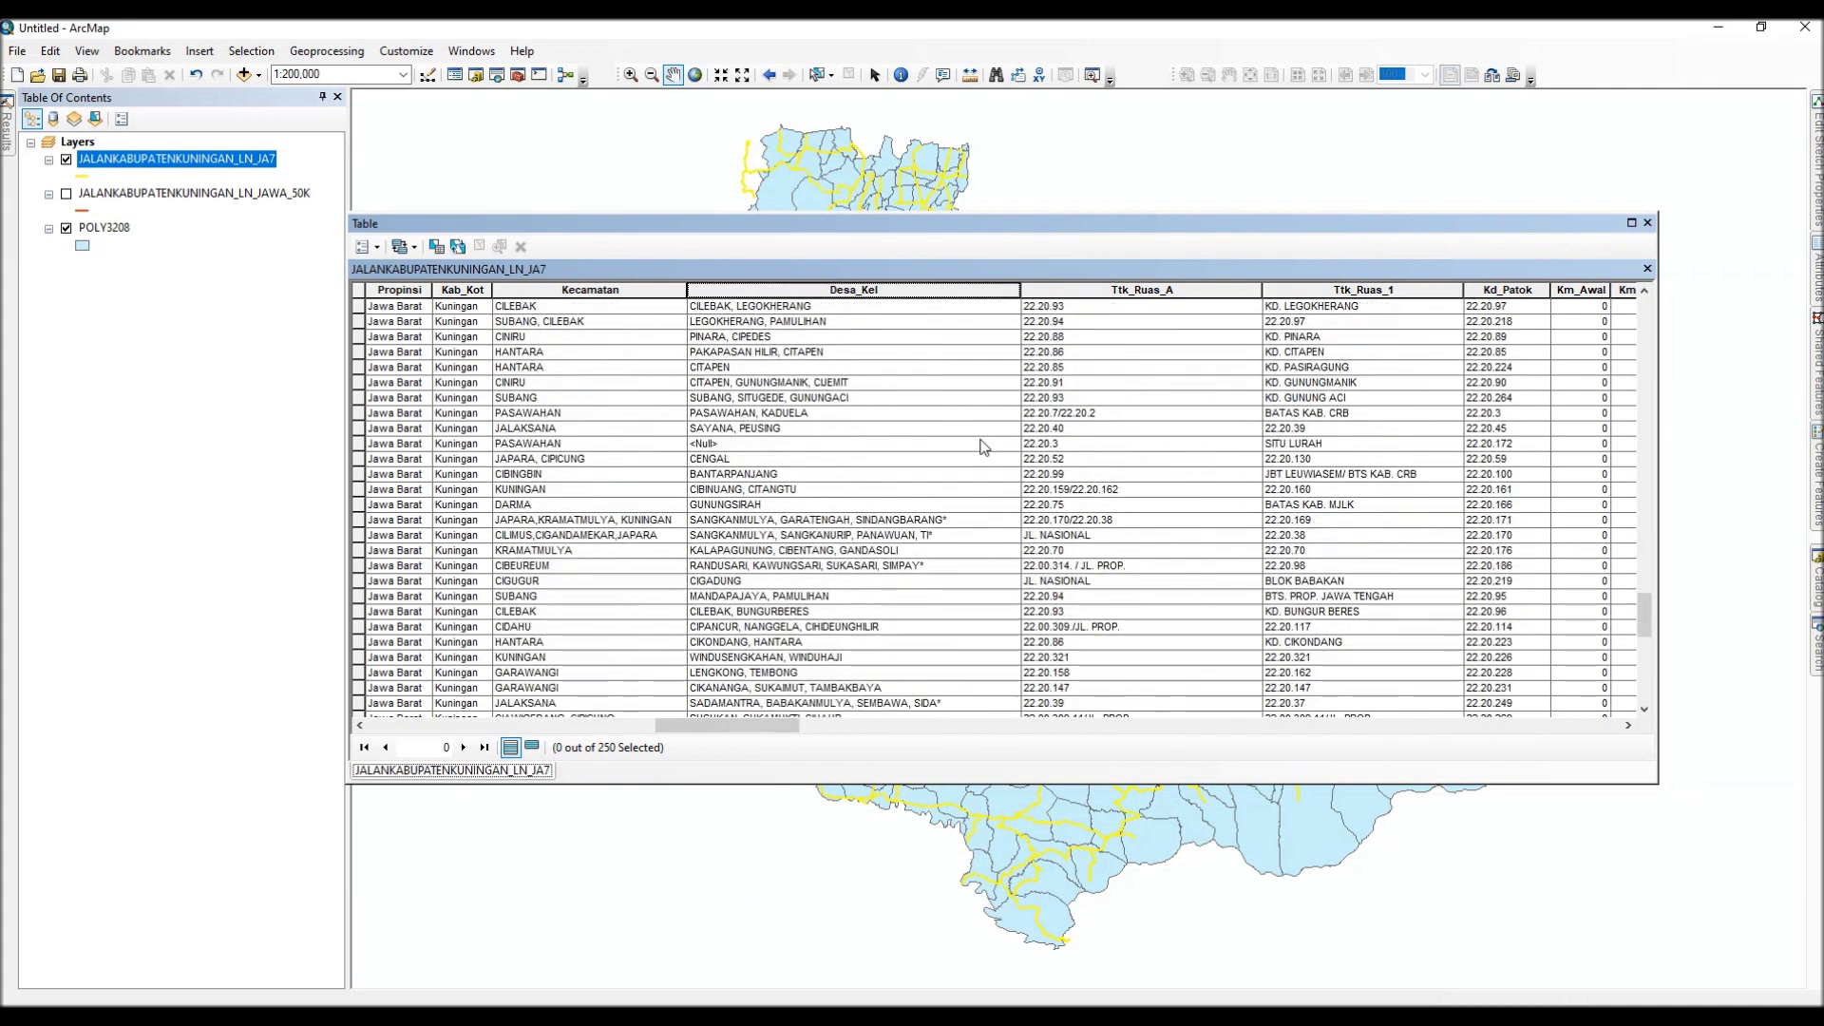